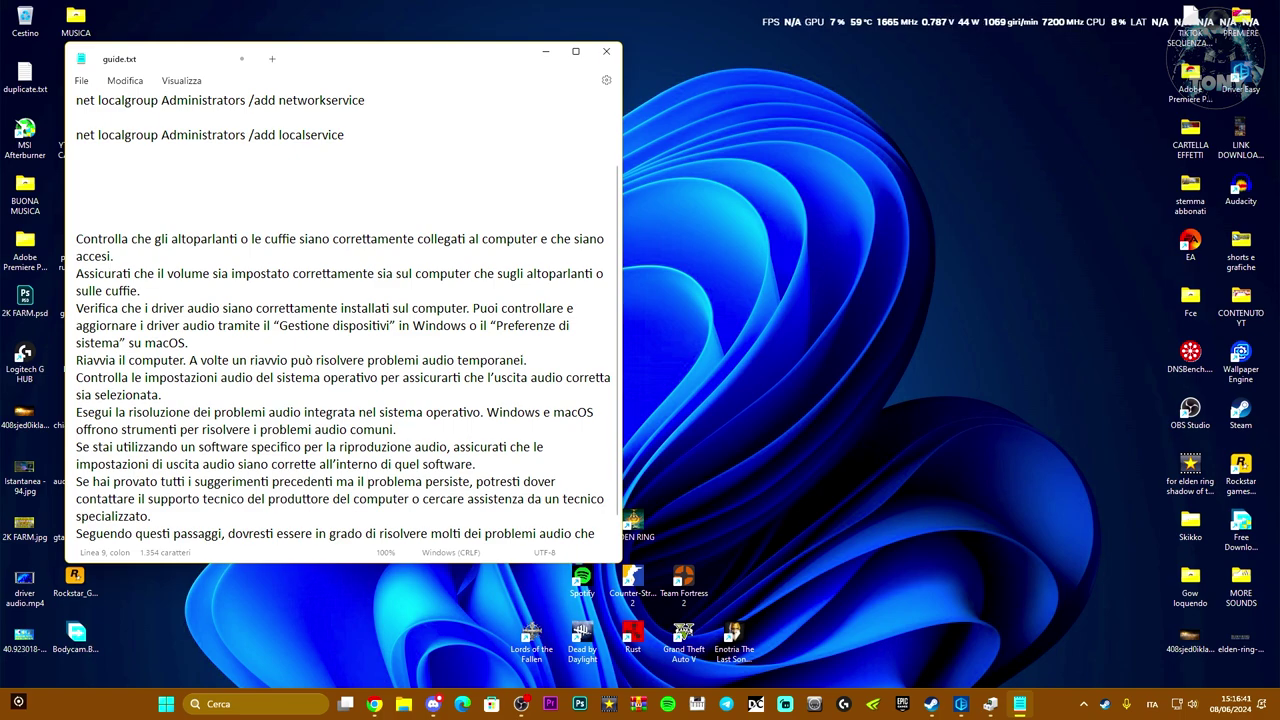
Step: Put the guide notes away and download the free Lite edition from the product comparison on the Driver Easy website in Chrome
{"action": "left_click_drag", "start_coordinate": [397, 58], "coordinate": [408, 60]}
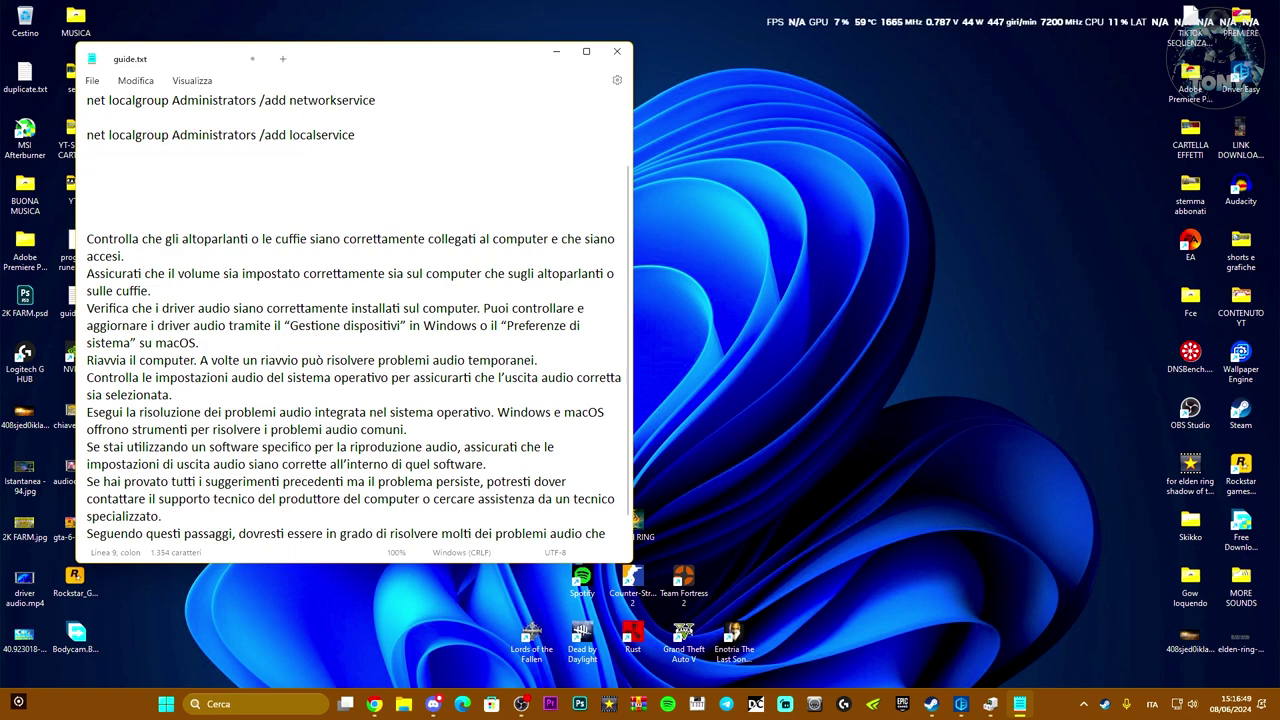
{"action": "left_click", "coordinate": [563, 57]}
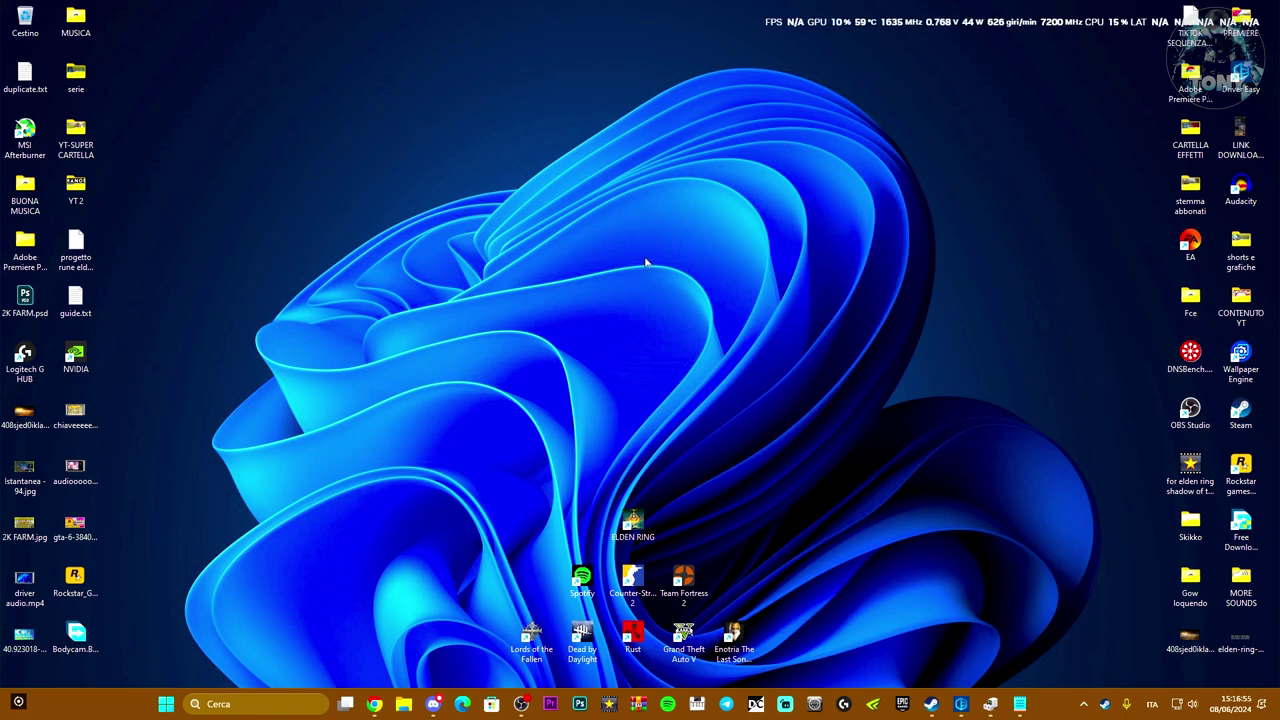
{"action": "left_click", "coordinate": [374, 704]}
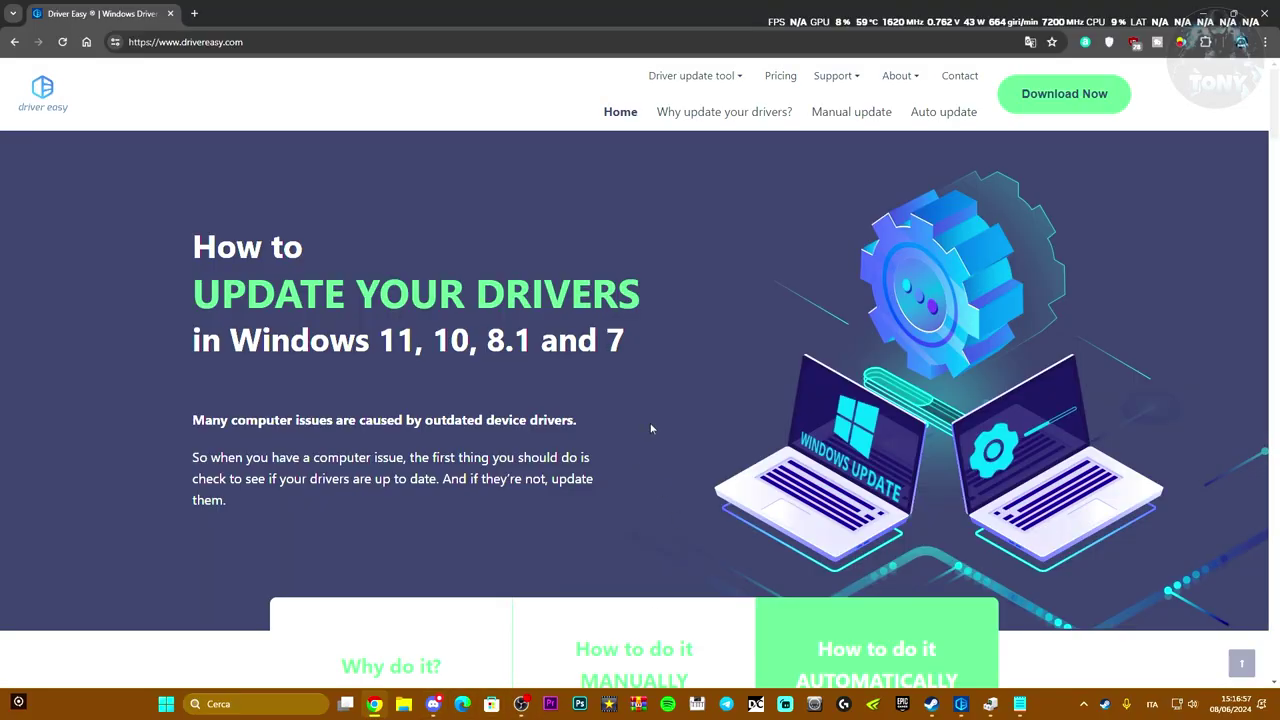
{"action": "scroll", "coordinate": [650, 428], "scroll_direction": "down", "scroll_amount": 20}
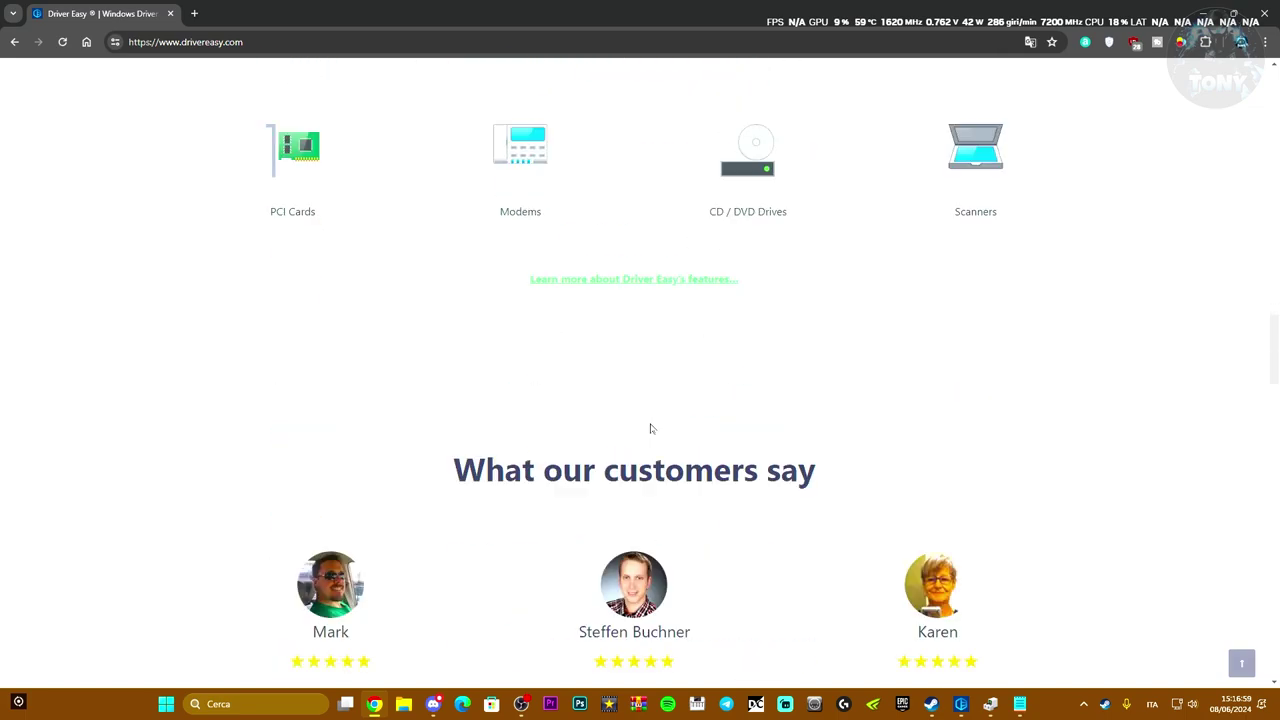
{"action": "scroll", "coordinate": [650, 428], "scroll_direction": "down", "scroll_amount": 15}
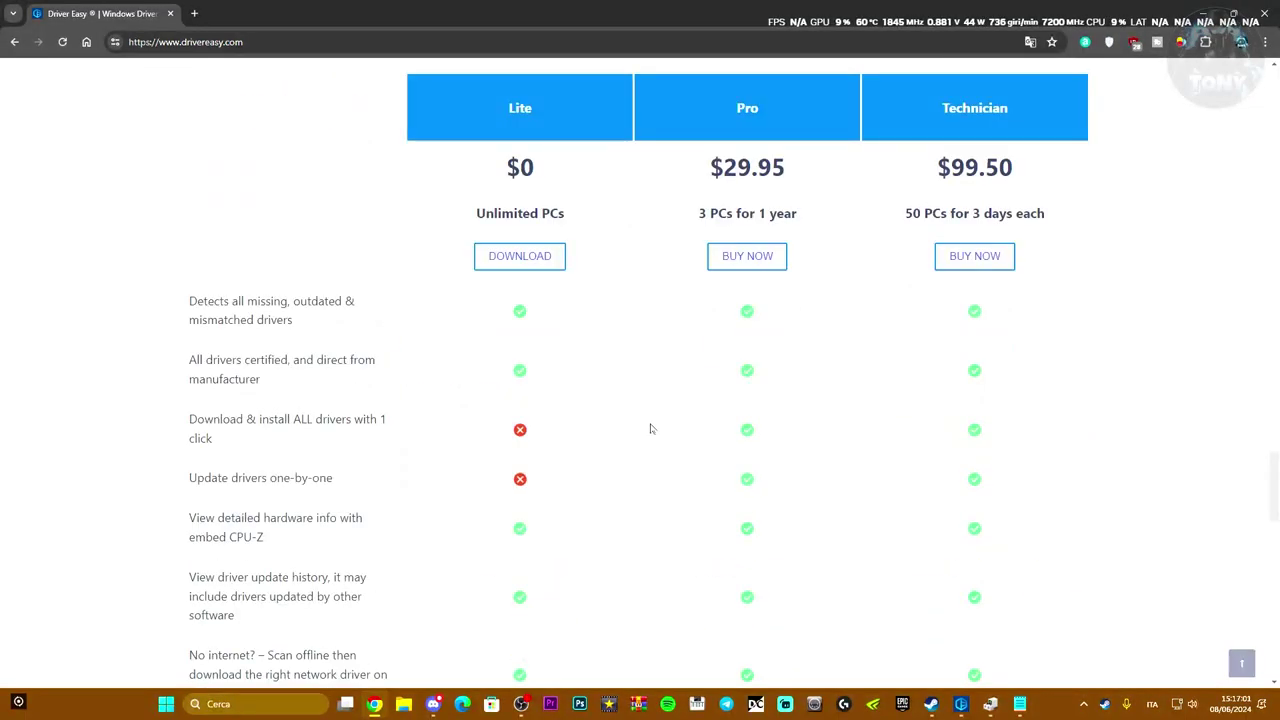
{"action": "scroll", "coordinate": [650, 428], "scroll_direction": "down", "scroll_amount": 1}
{"action": "scroll", "coordinate": [545, 454], "scroll_direction": "up", "scroll_amount": 2}
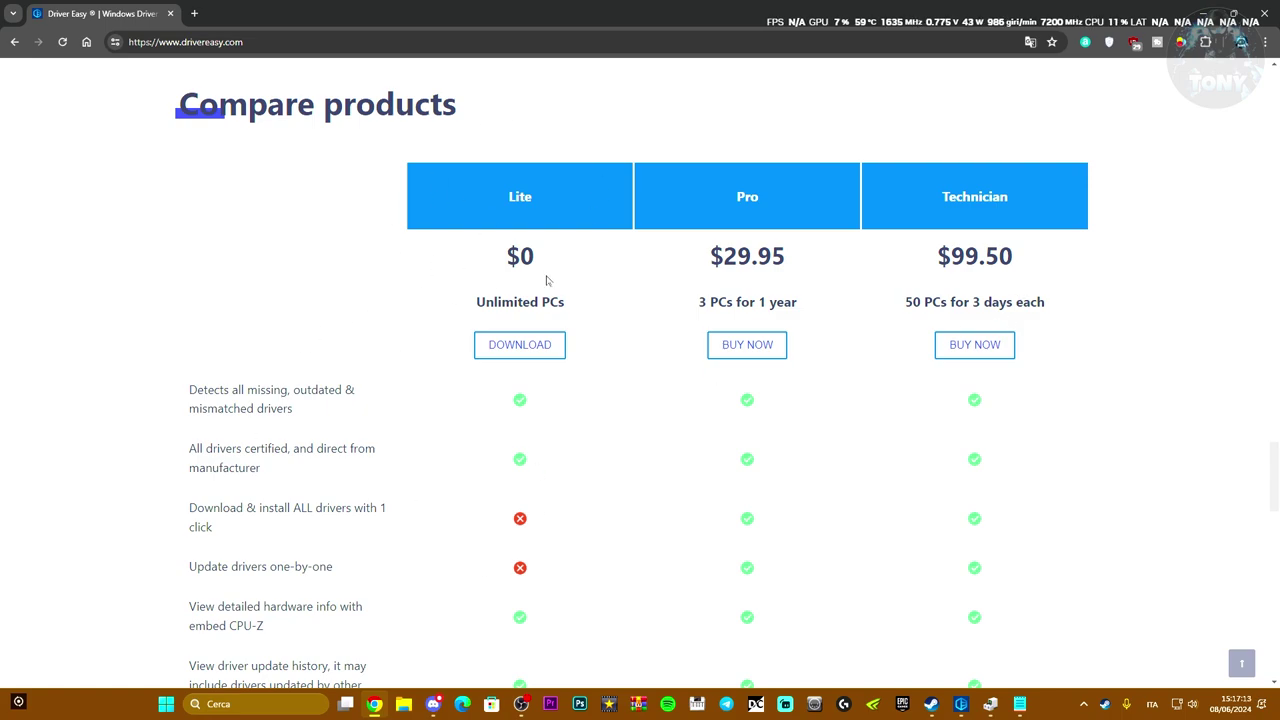
{"action": "scroll", "coordinate": [571, 317], "scroll_direction": "down", "scroll_amount": 1}
{"action": "scroll", "coordinate": [663, 371], "scroll_direction": "up", "scroll_amount": 1}
{"action": "left_click", "coordinate": [534, 353]}
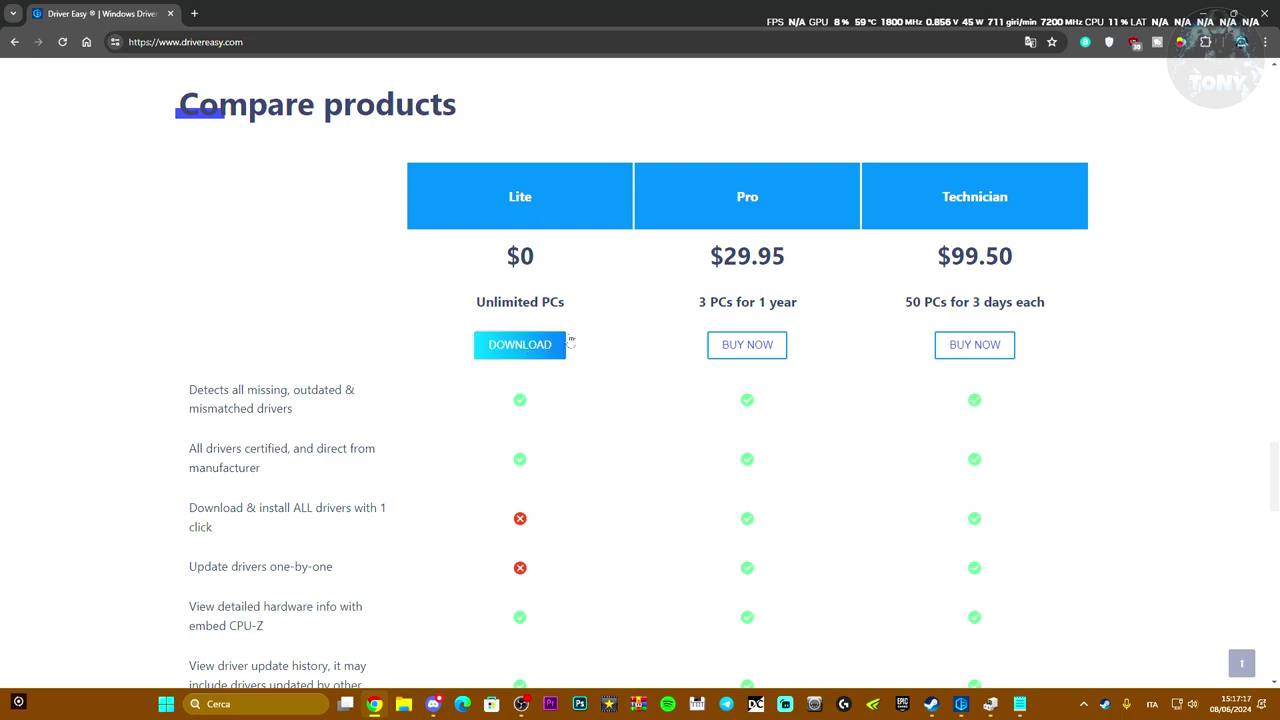
Step: Switch to the Driver Easy application and examine its scan page and the outdated drivers, down to the Realtek audio entries
{"action": "key", "text": "super+d"}
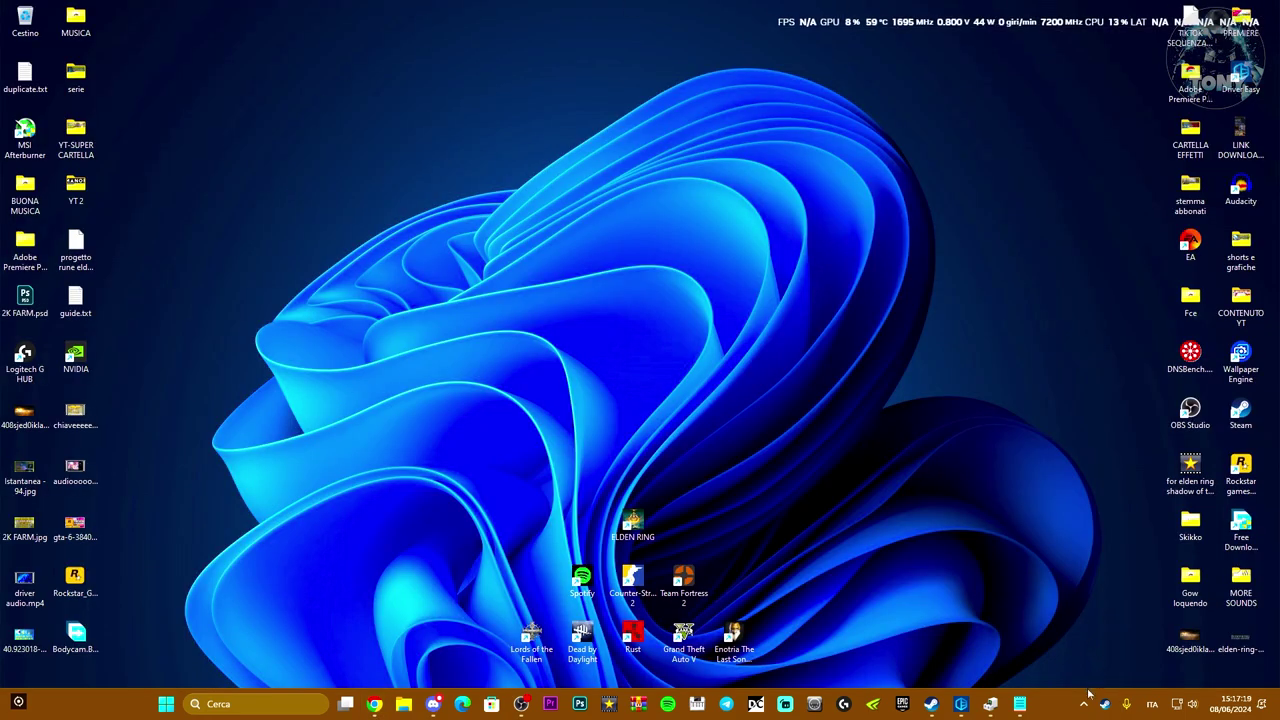
{"action": "left_click", "coordinate": [961, 704]}
{"action": "left_click_drag", "start_coordinate": [920, 108], "coordinate": [696, 137]}
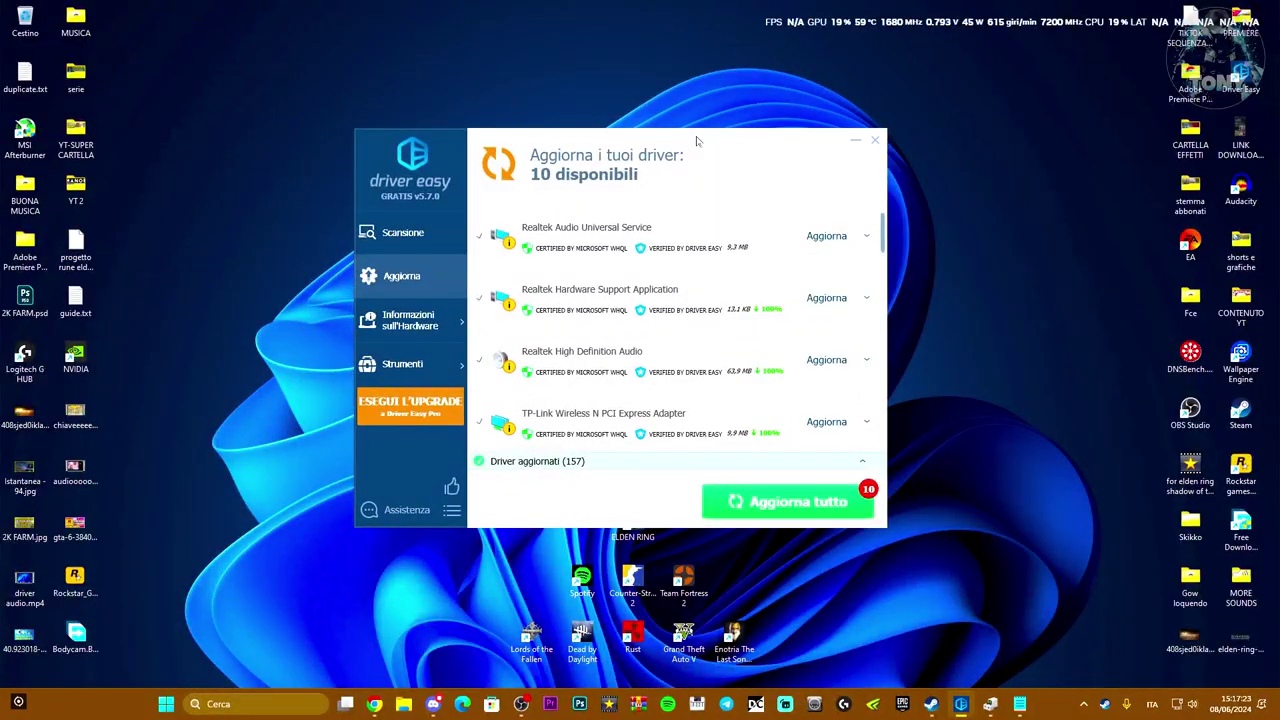
{"action": "left_click", "coordinate": [405, 233]}
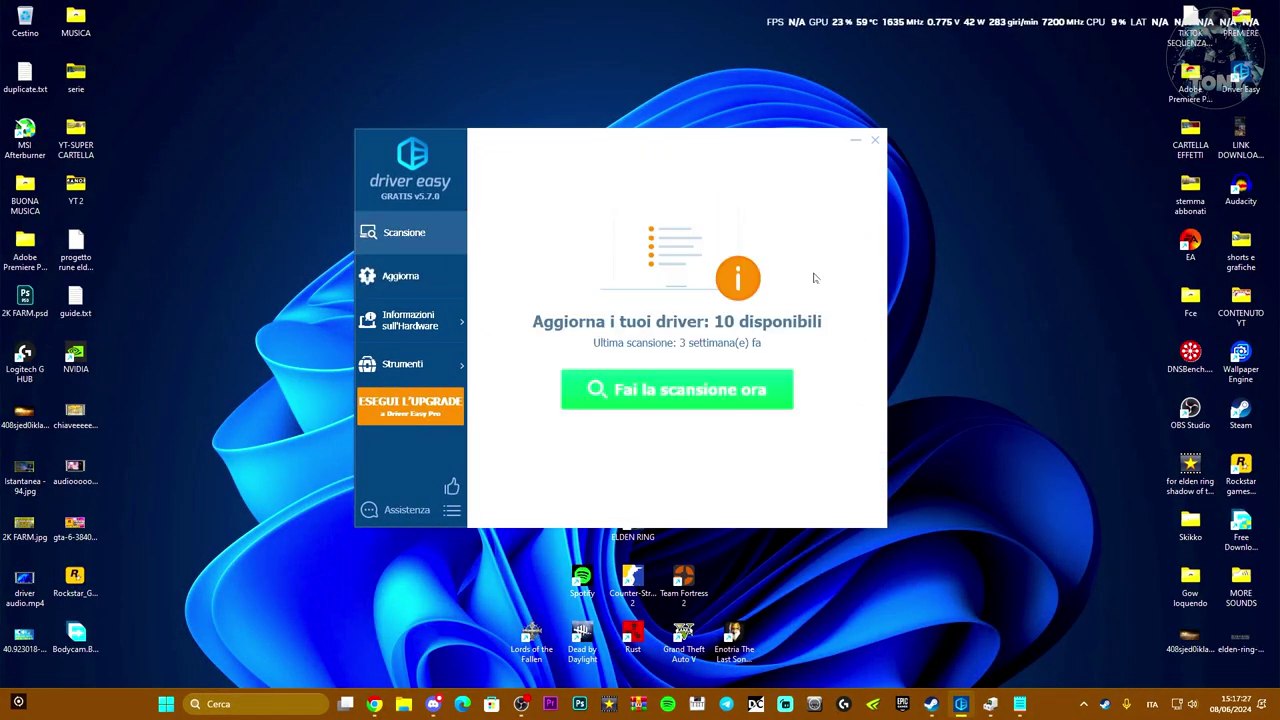
{"action": "left_click", "coordinate": [400, 274]}
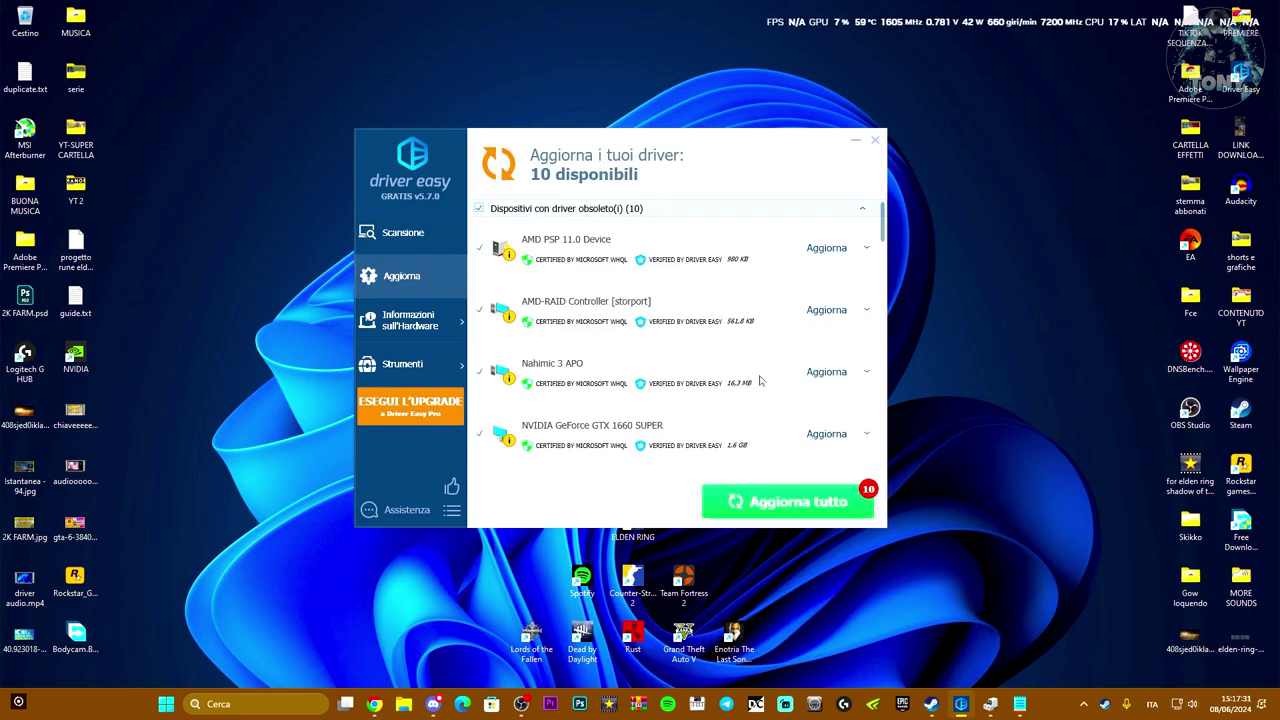
{"action": "scroll", "coordinate": [757, 375], "scroll_direction": "down", "scroll_amount": 3}
{"action": "scroll", "coordinate": [759, 378], "scroll_direction": "down", "scroll_amount": 2}
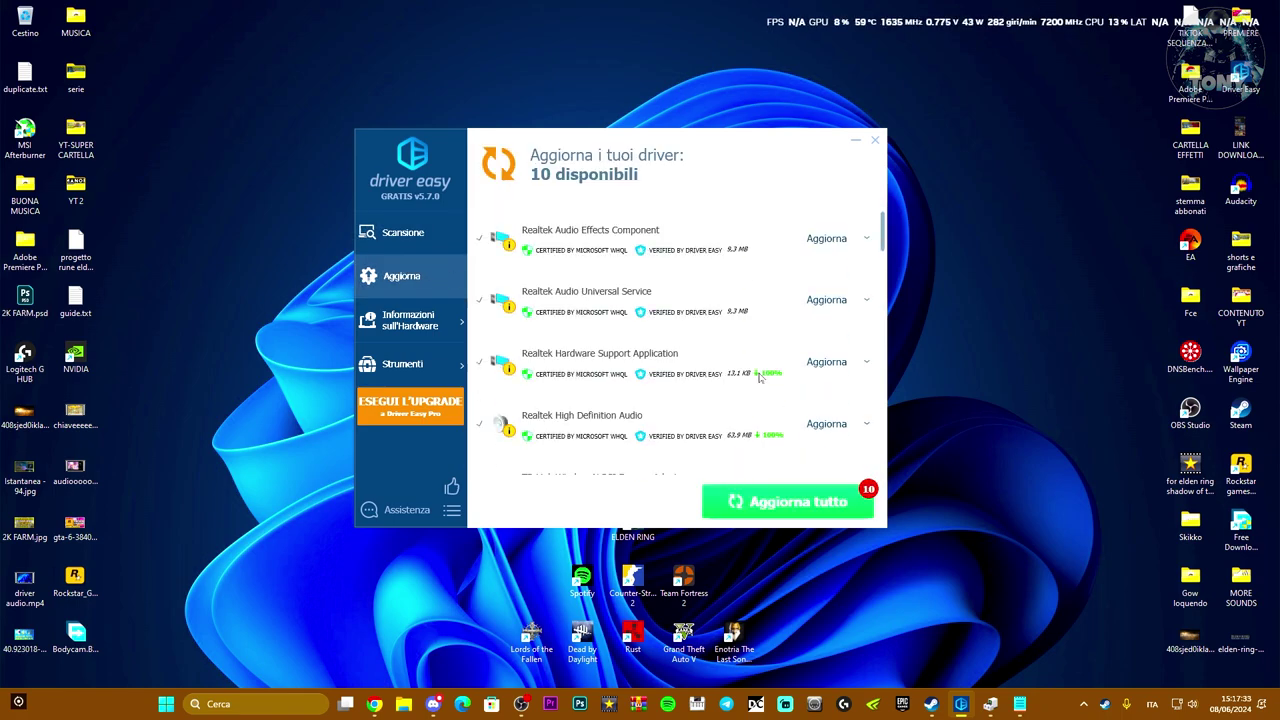
{"action": "scroll", "coordinate": [759, 378], "scroll_direction": "down", "scroll_amount": 1}
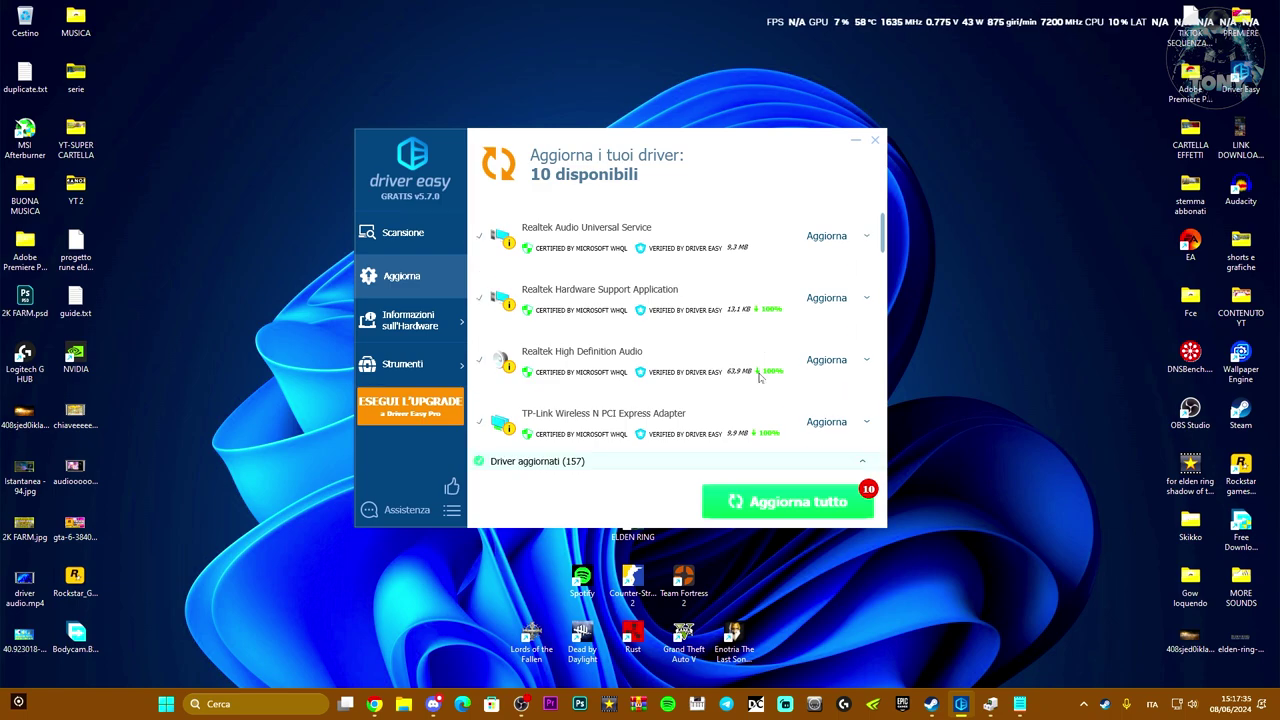
{"action": "left_click_drag", "start_coordinate": [712, 146], "coordinate": [552, 128]}
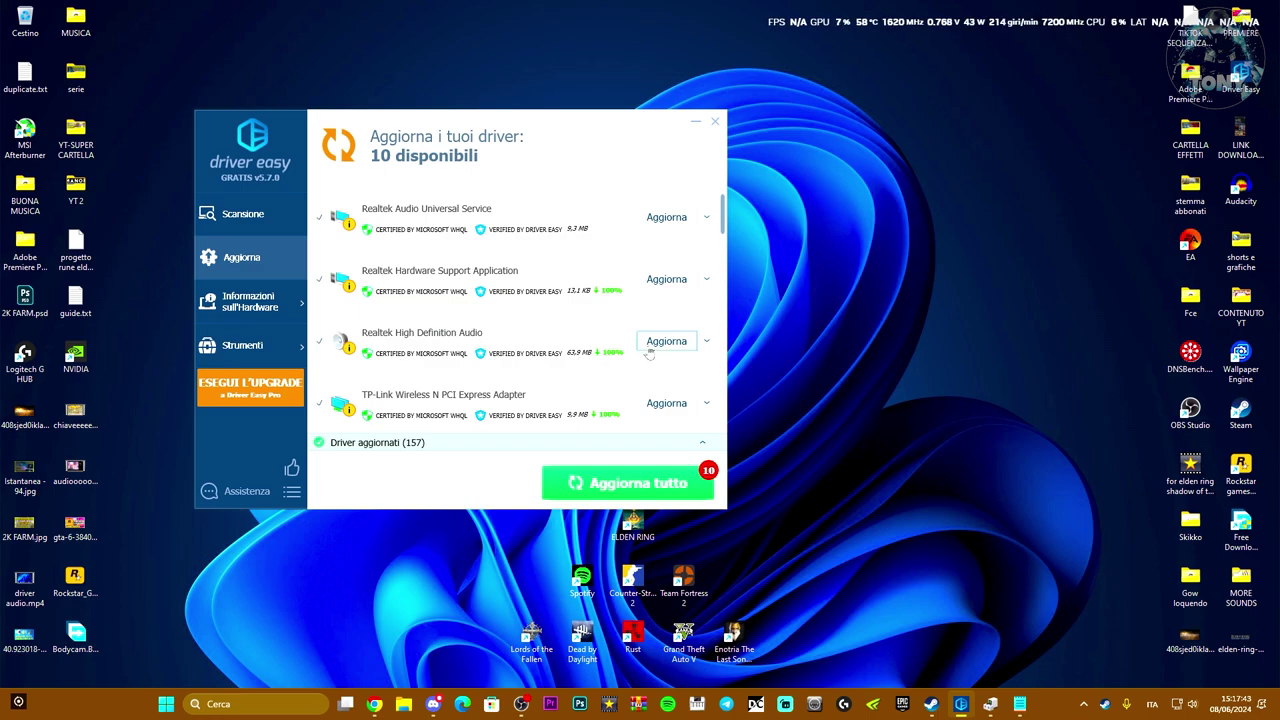
{"action": "left_click_drag", "start_coordinate": [516, 123], "coordinate": [578, 120]}
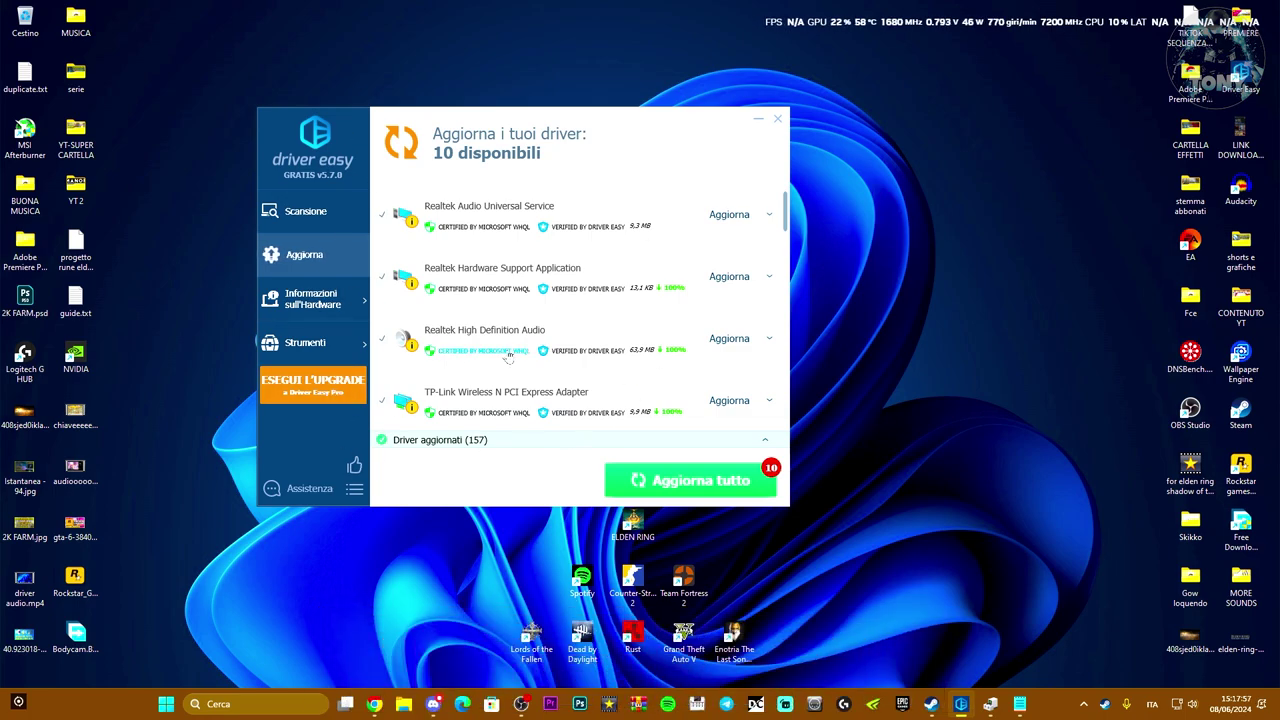
Step: Start the Realtek High Definition Audio update with a manually created restore point and manual installation, opening its downloaded driver folder
{"action": "left_click", "coordinate": [729, 340]}
{"action": "left_click", "coordinate": [522, 362]}
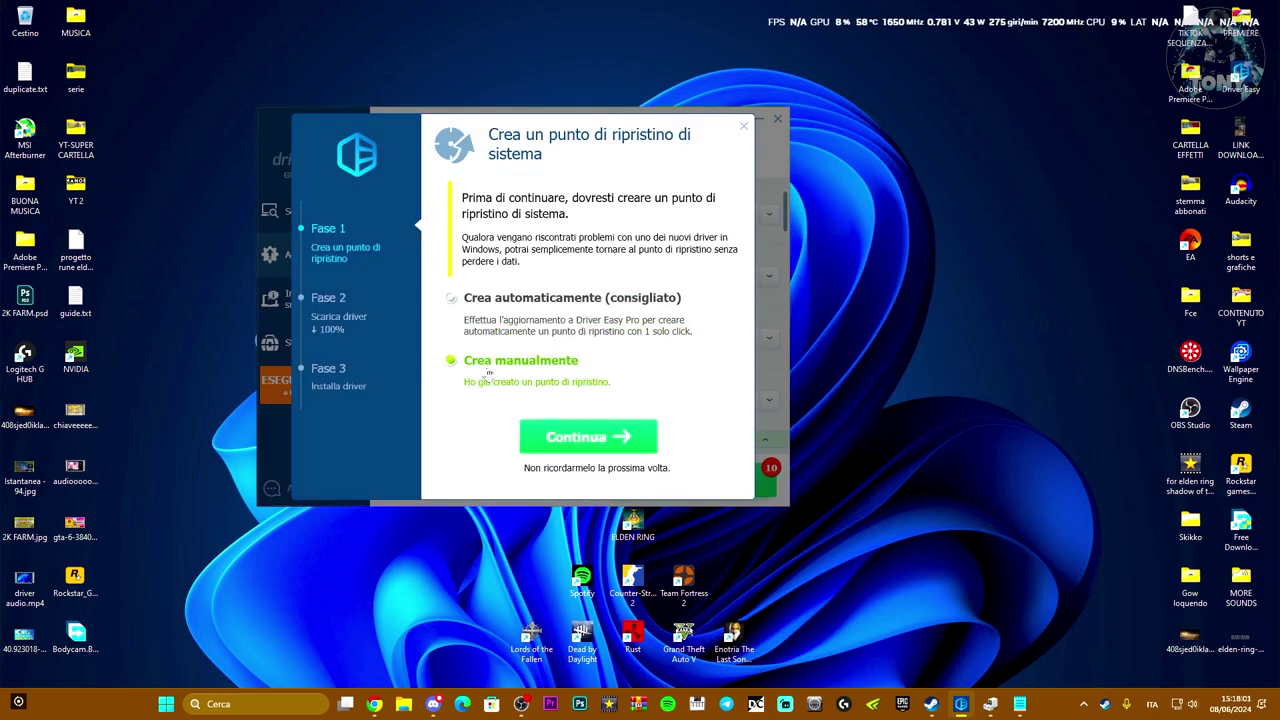
{"action": "left_click", "coordinate": [582, 440]}
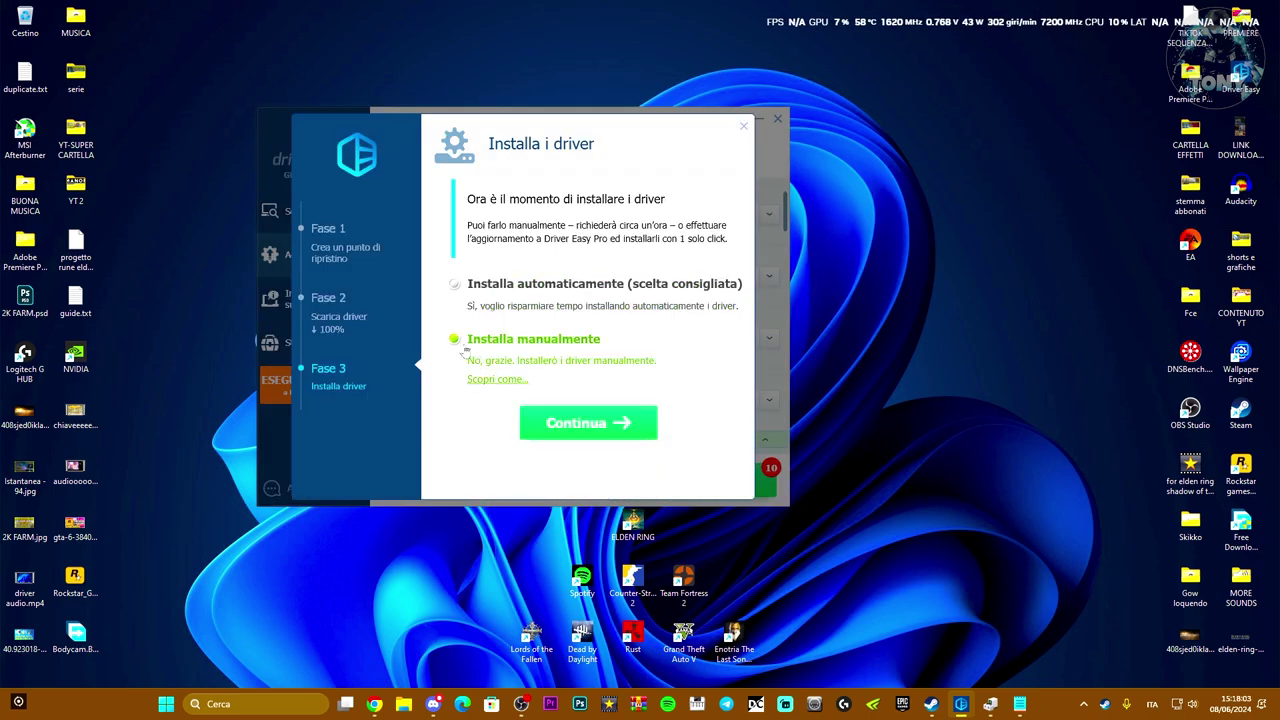
{"action": "left_click", "coordinate": [565, 430]}
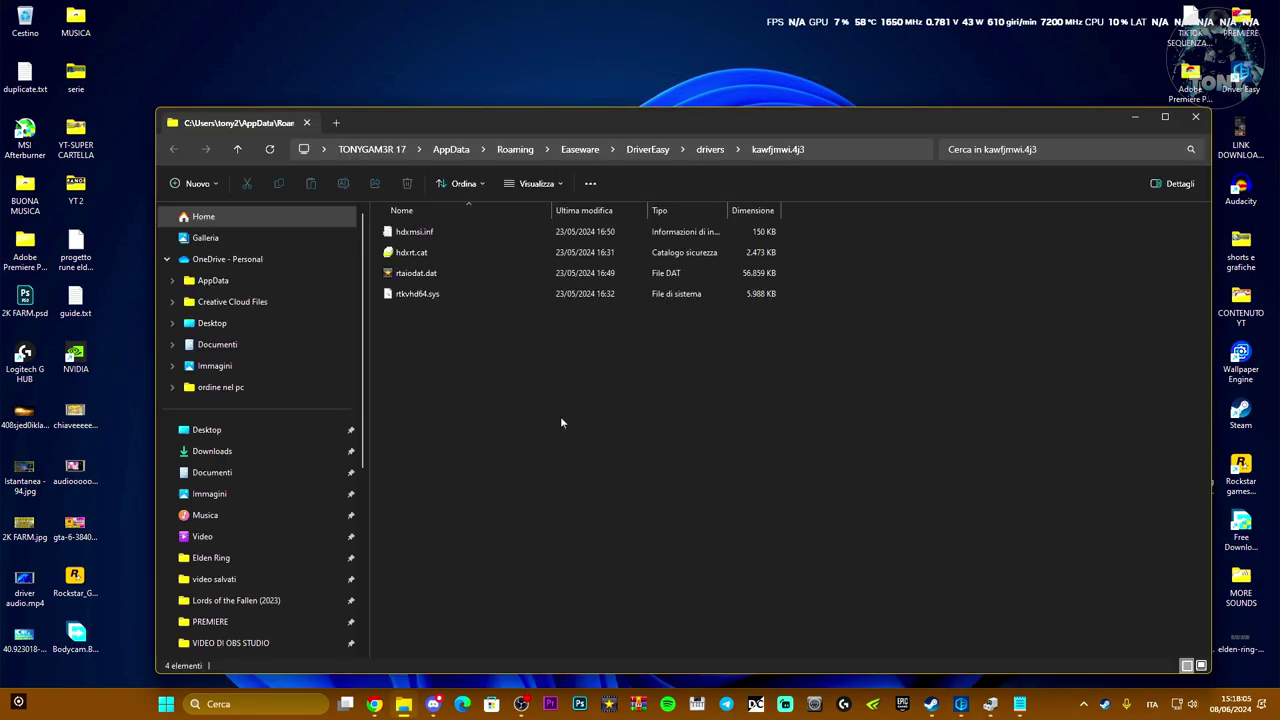
Step: Copy the full path of the downloaded driver folder kawfjmwi.4j3 and clear the desktop
{"action": "left_click_drag", "start_coordinate": [585, 133], "coordinate": [684, 76]}
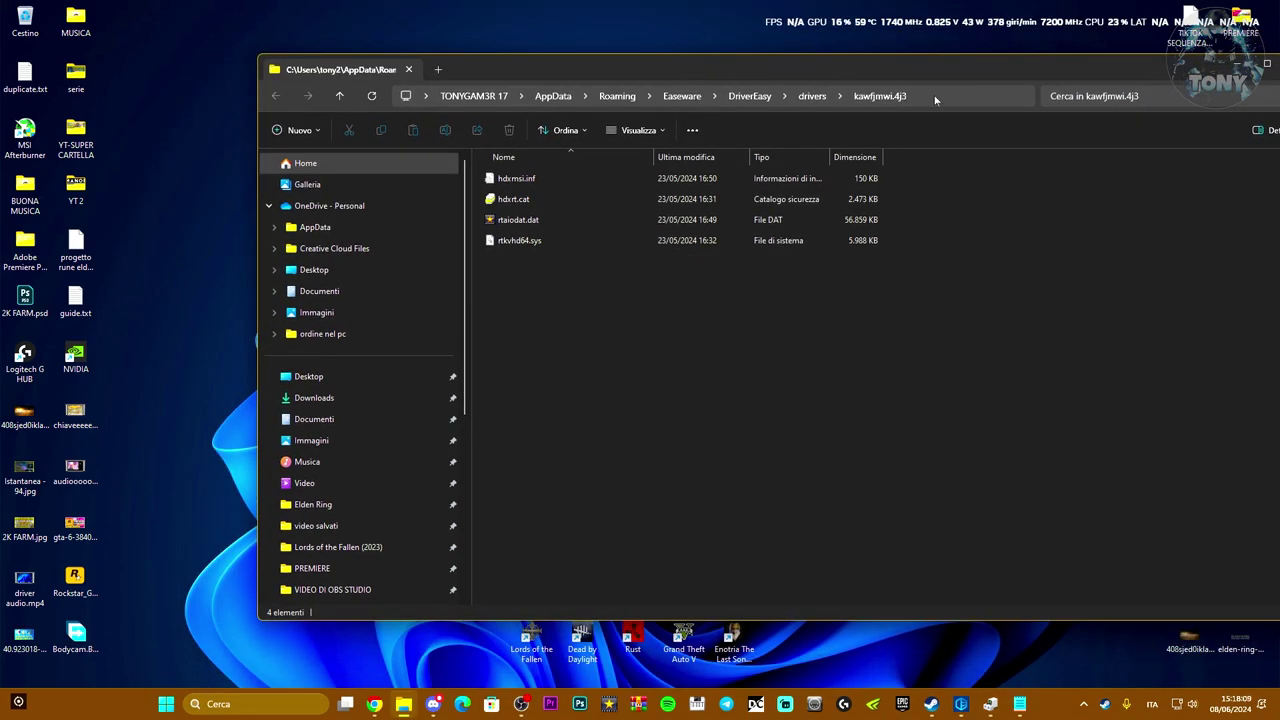
{"action": "left_click", "coordinate": [935, 97]}
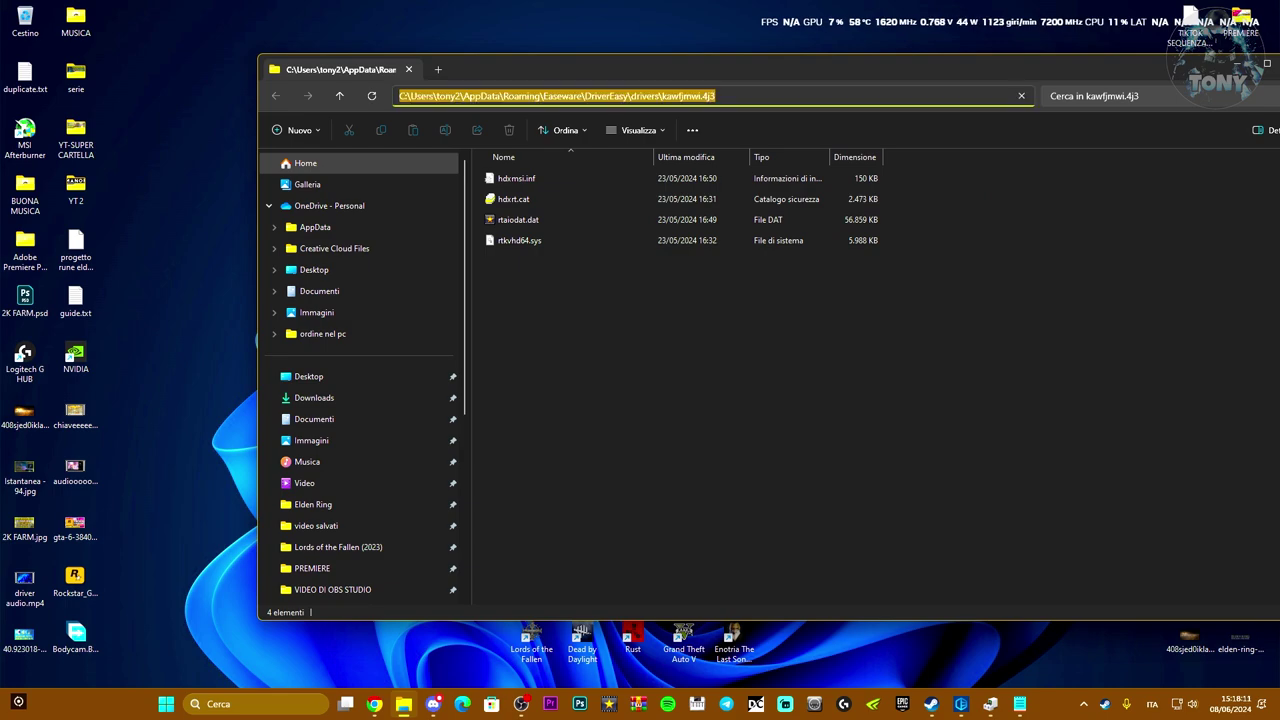
{"action": "right_click", "coordinate": [669, 103]}
{"action": "left_click", "coordinate": [702, 139]}
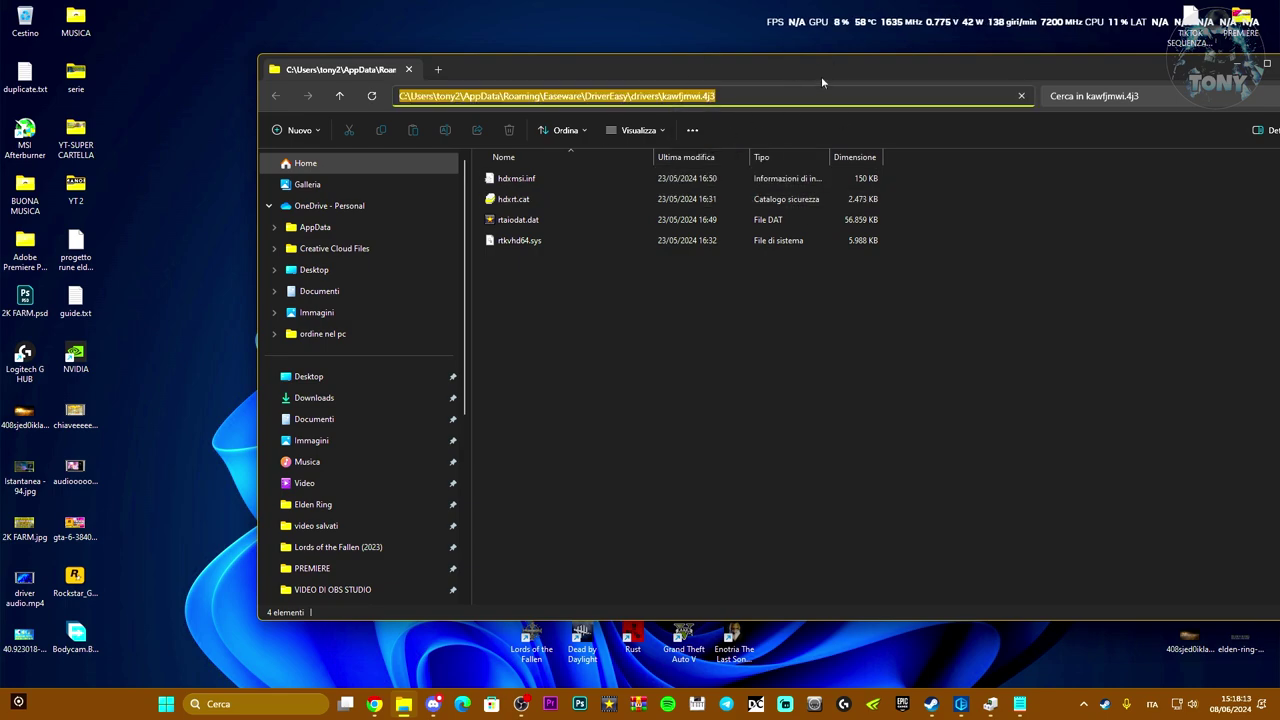
{"action": "left_click", "coordinate": [821, 76]}
{"action": "left_click_drag", "start_coordinate": [701, 63], "coordinate": [431, 10]}
{"action": "key", "text": "super+d"}
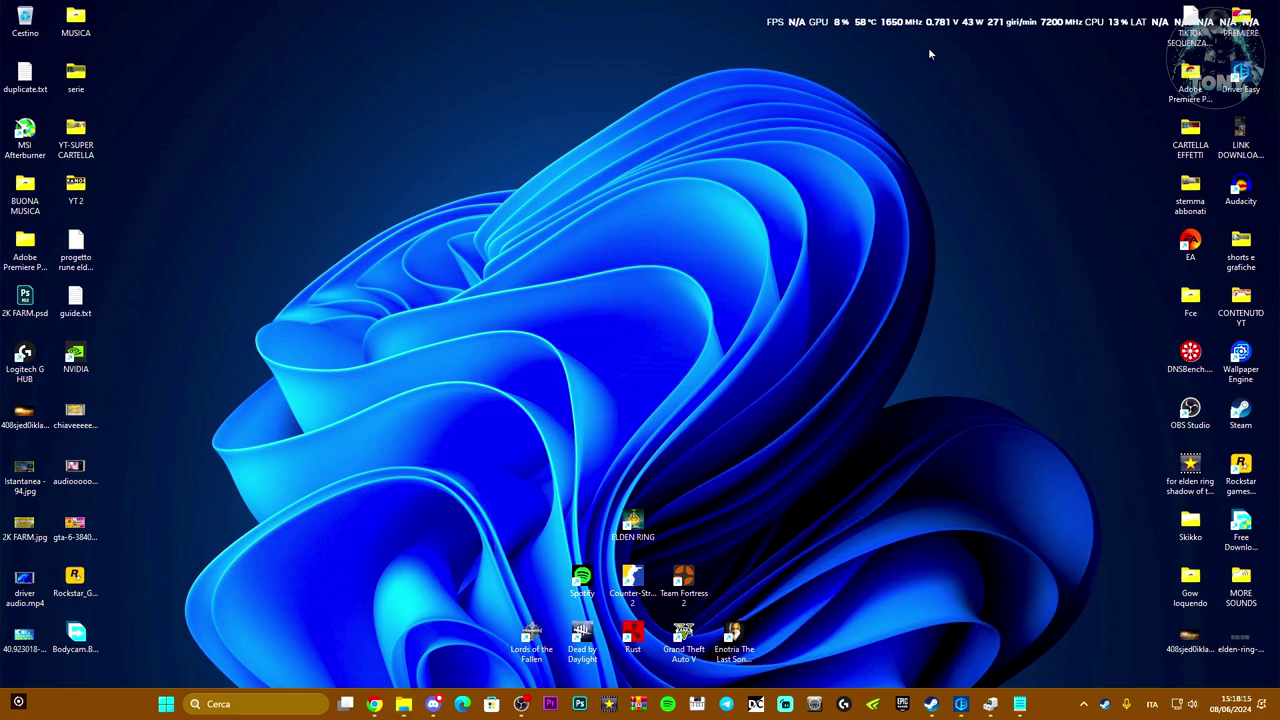
Step: Bring the Driver Easy update list back into view and open Device Manager beside it
{"action": "left_click", "coordinate": [961, 704]}
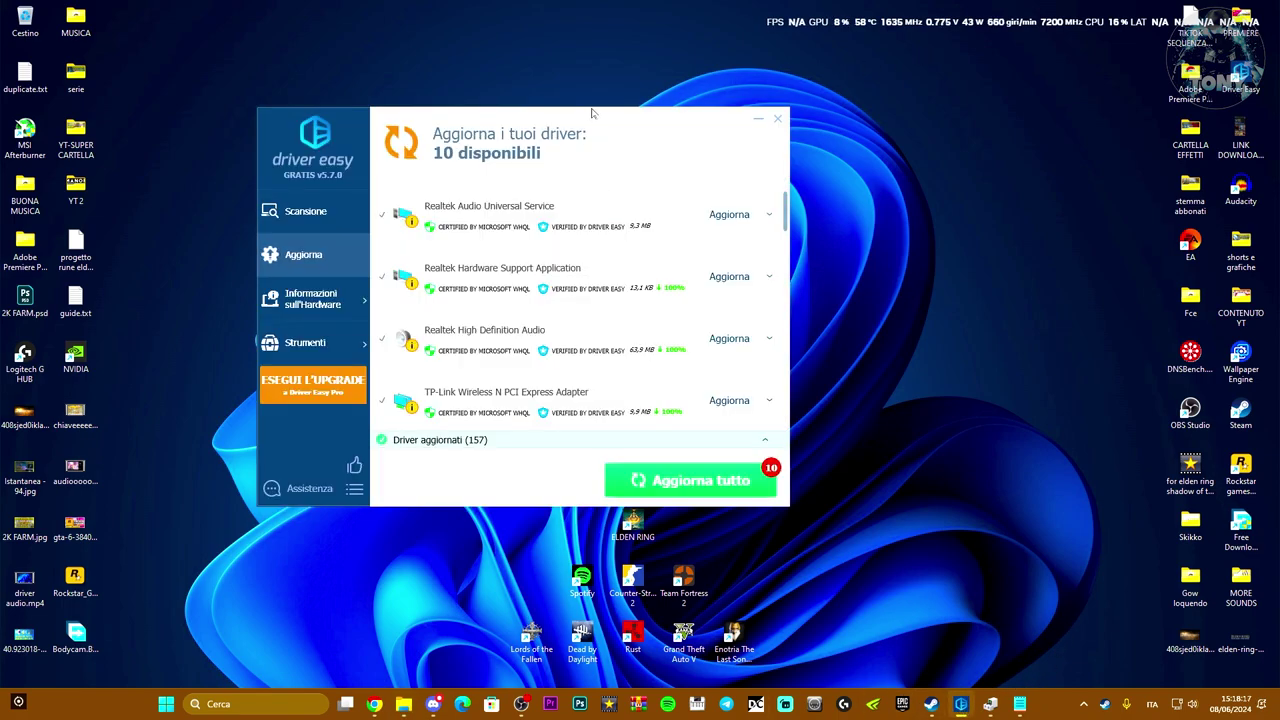
{"action": "left_click_drag", "start_coordinate": [591, 113], "coordinate": [637, 107]}
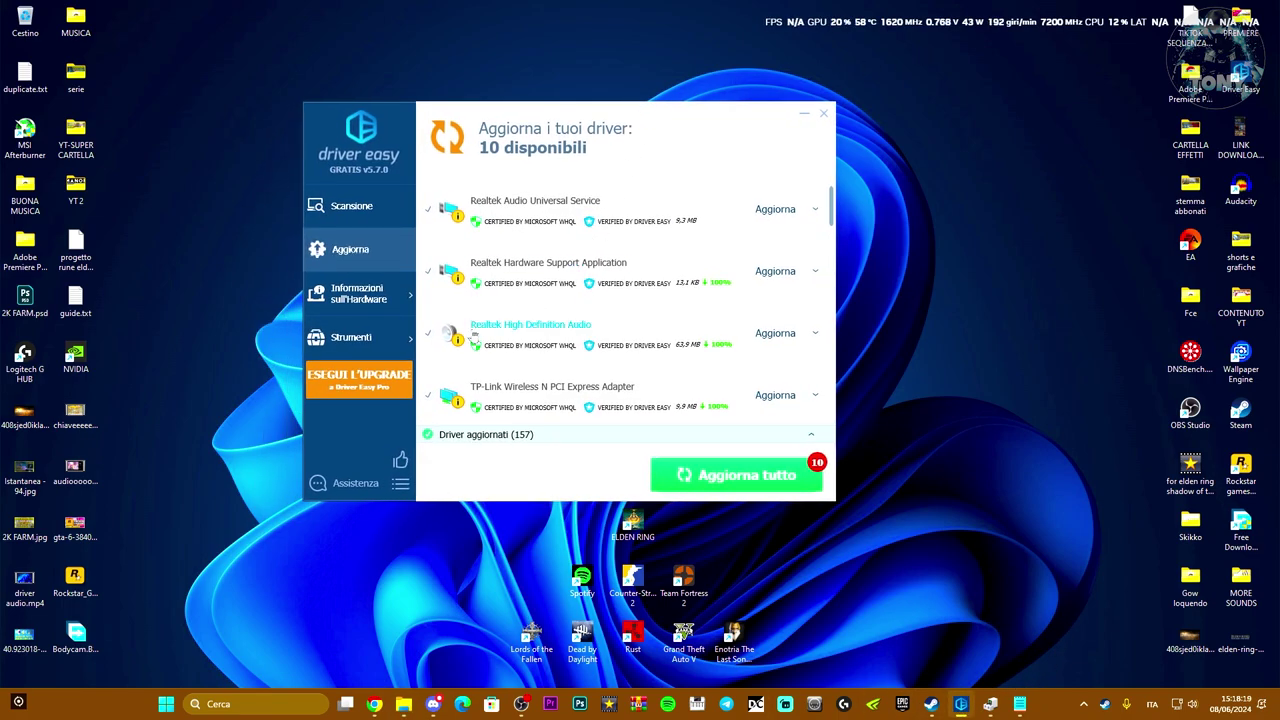
{"action": "scroll", "coordinate": [615, 330], "scroll_direction": "up", "scroll_amount": 1}
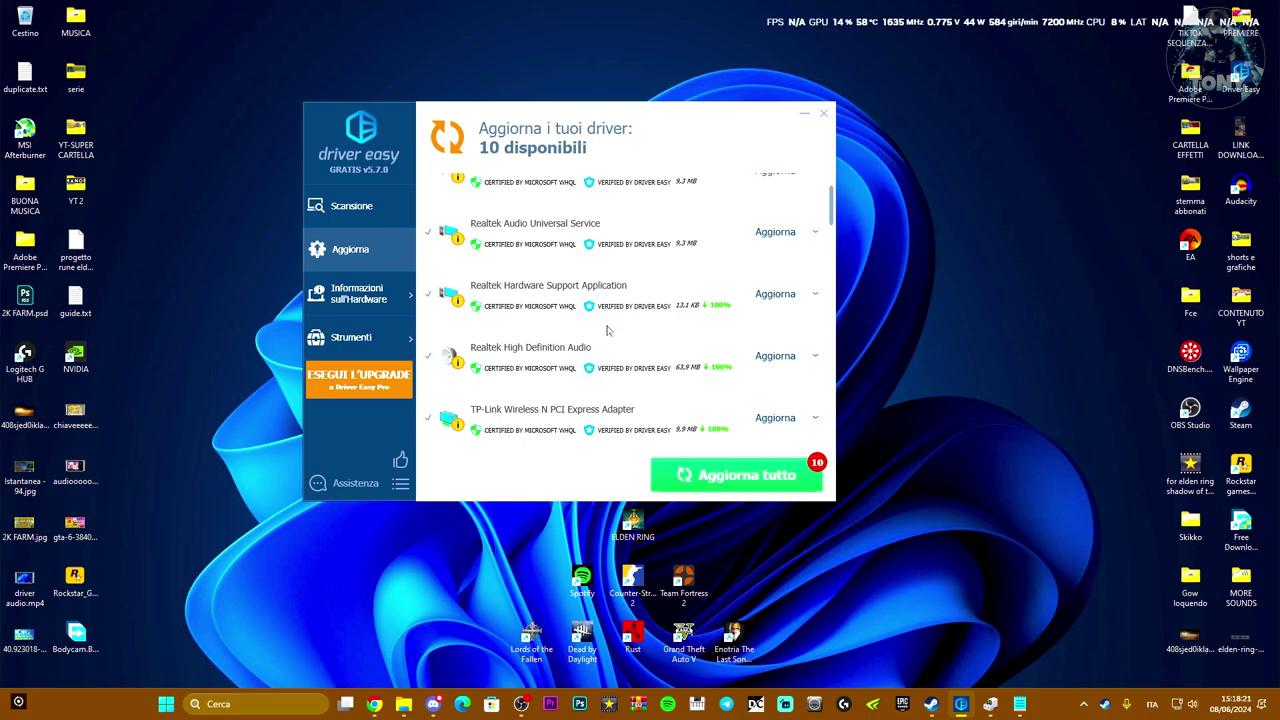
{"action": "scroll", "coordinate": [610, 340], "scroll_direction": "down", "scroll_amount": 1}
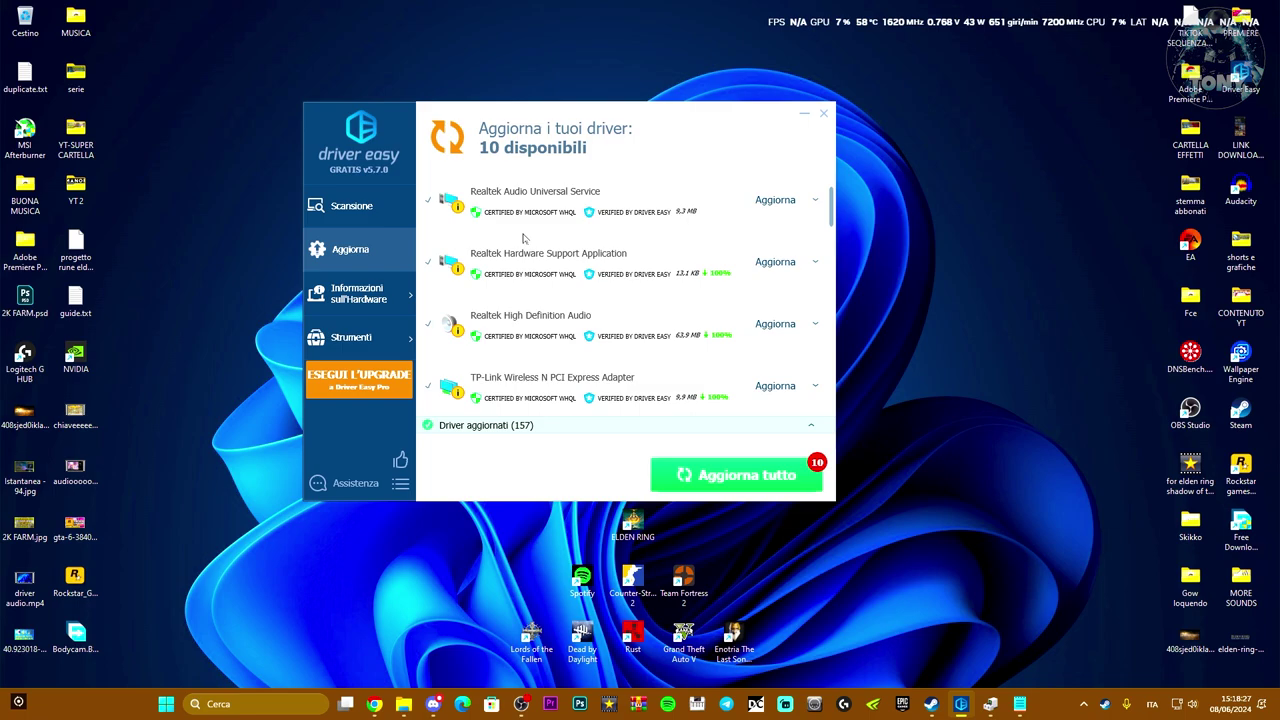
{"action": "right_click", "coordinate": [166, 706]}
{"action": "left_click", "coordinate": [161, 409]}
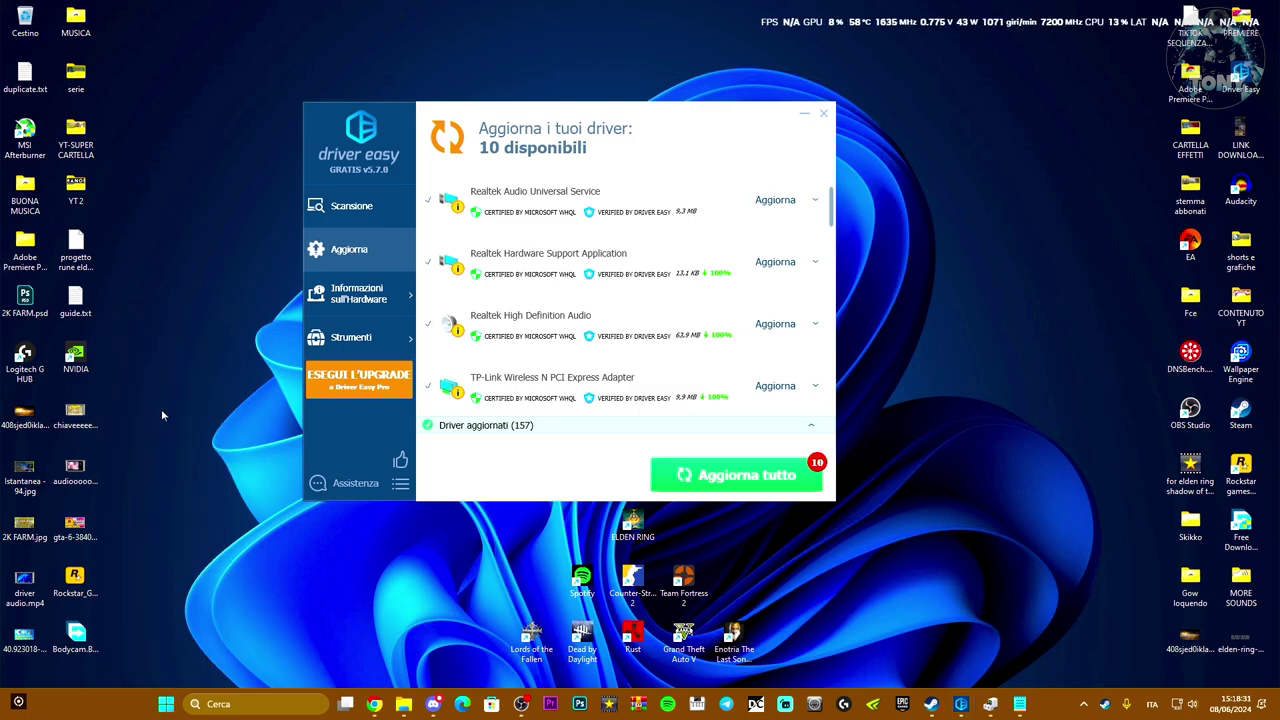
{"action": "left_click_drag", "start_coordinate": [300, 37], "coordinate": [1057, 112]}
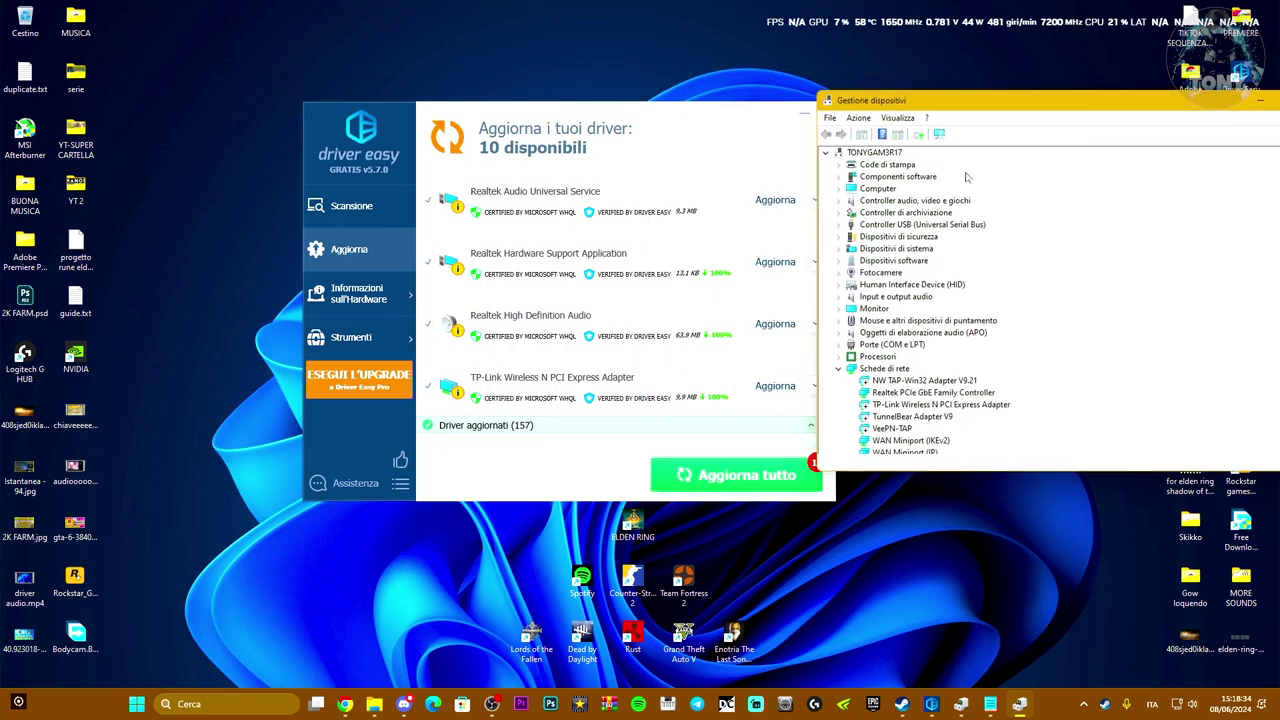
Step: Start a driver update for Realtek(R) Audio that searches the computer, and paste the copied driver folder path as the search location
{"action": "left_click", "coordinate": [838, 201]}
{"action": "left_click", "coordinate": [888, 275]}
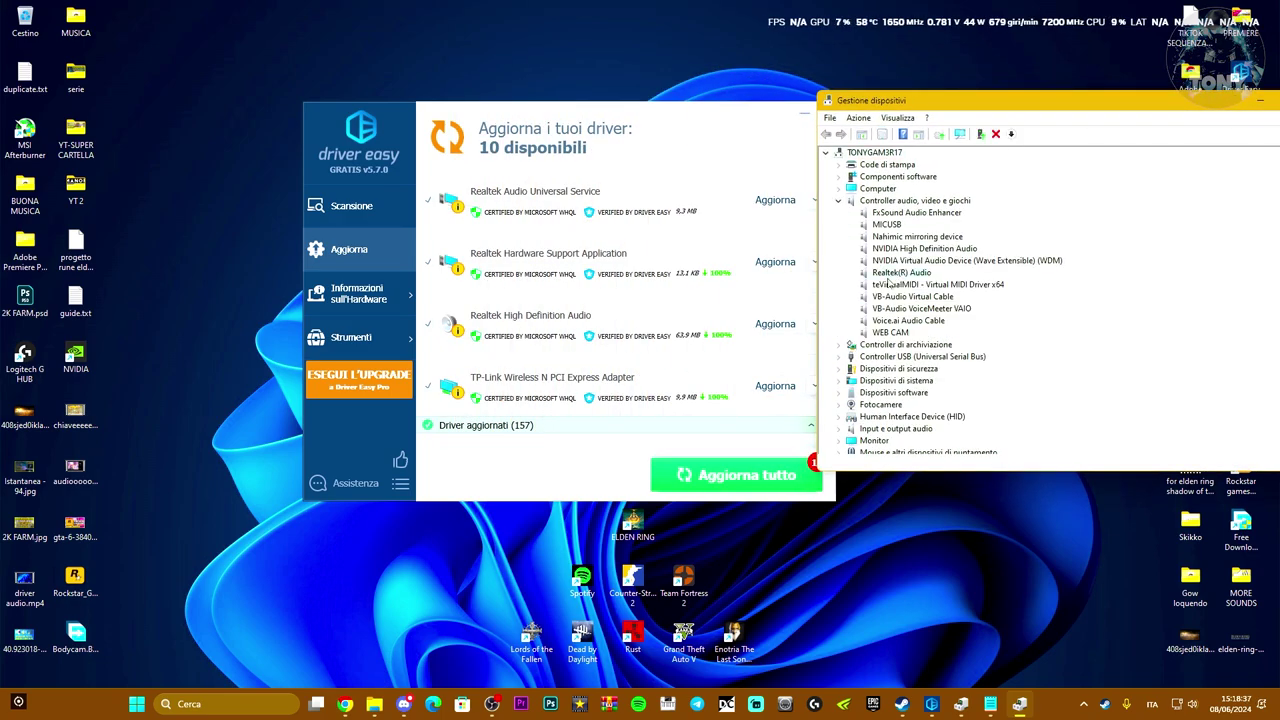
{"action": "right_click", "coordinate": [892, 276]}
{"action": "left_click", "coordinate": [940, 284]}
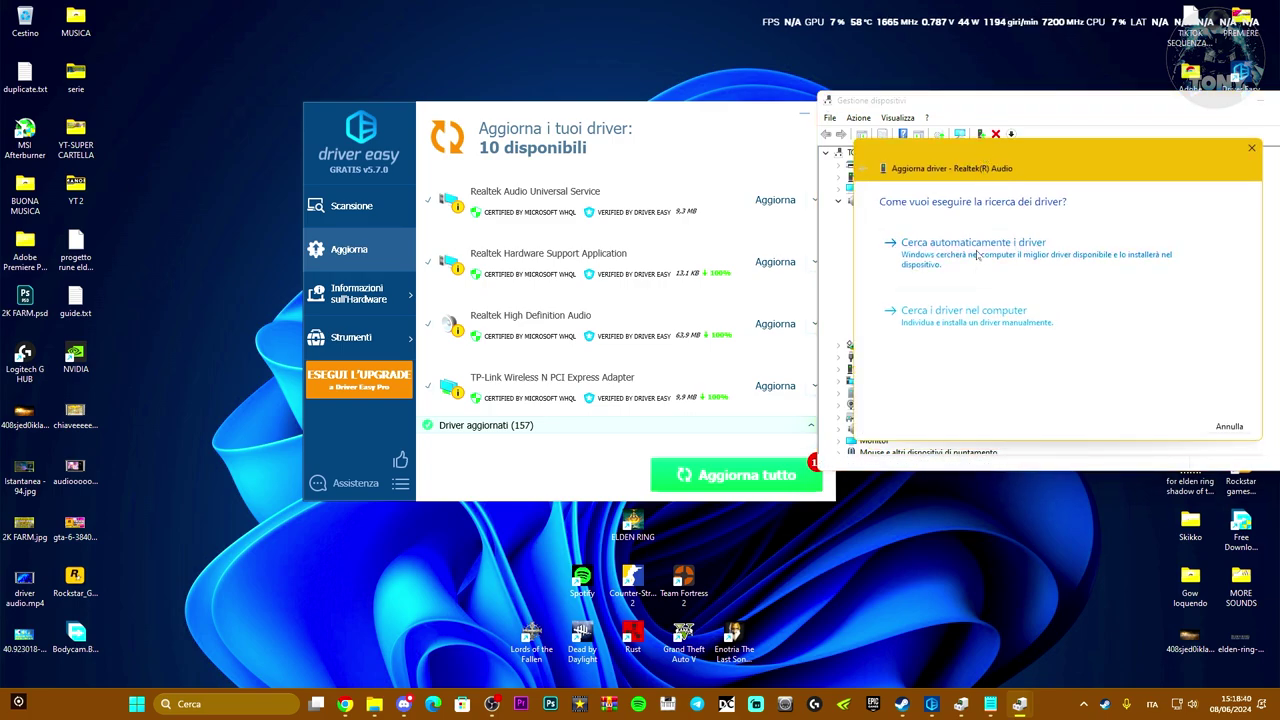
{"action": "left_click", "coordinate": [963, 311]}
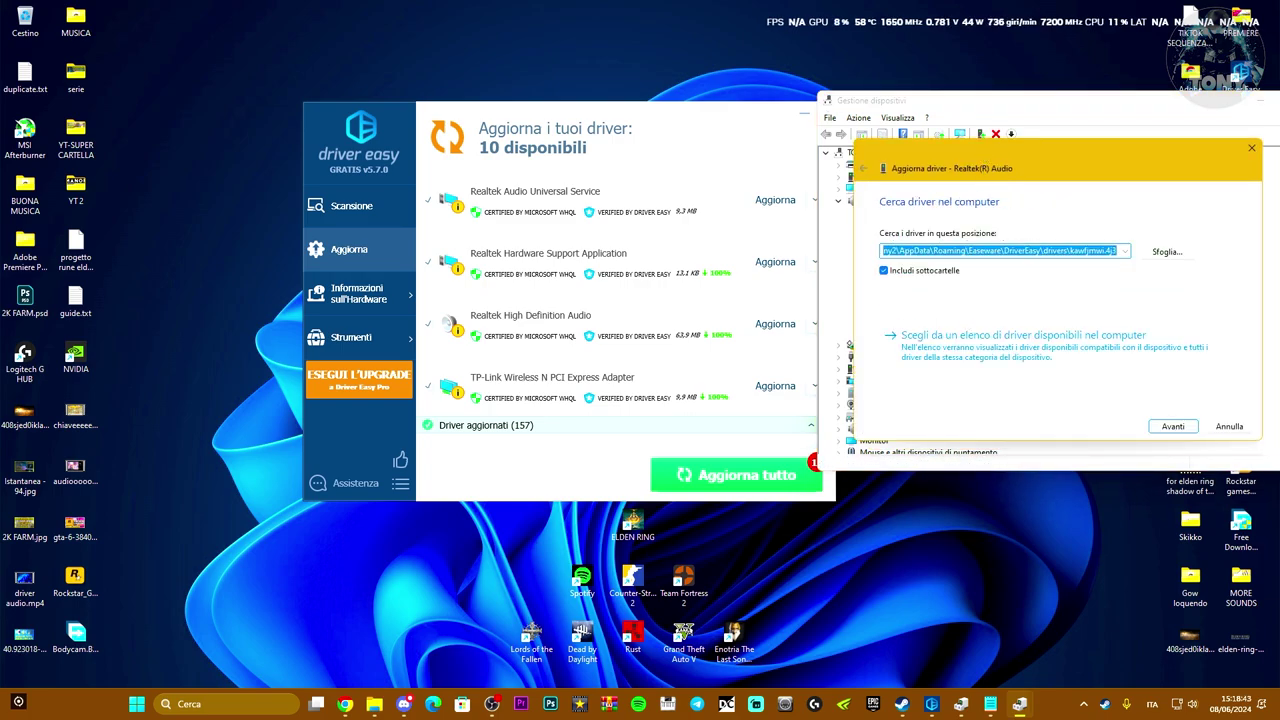
{"action": "right_click", "coordinate": [937, 255]}
{"action": "left_click", "coordinate": [1033, 313]}
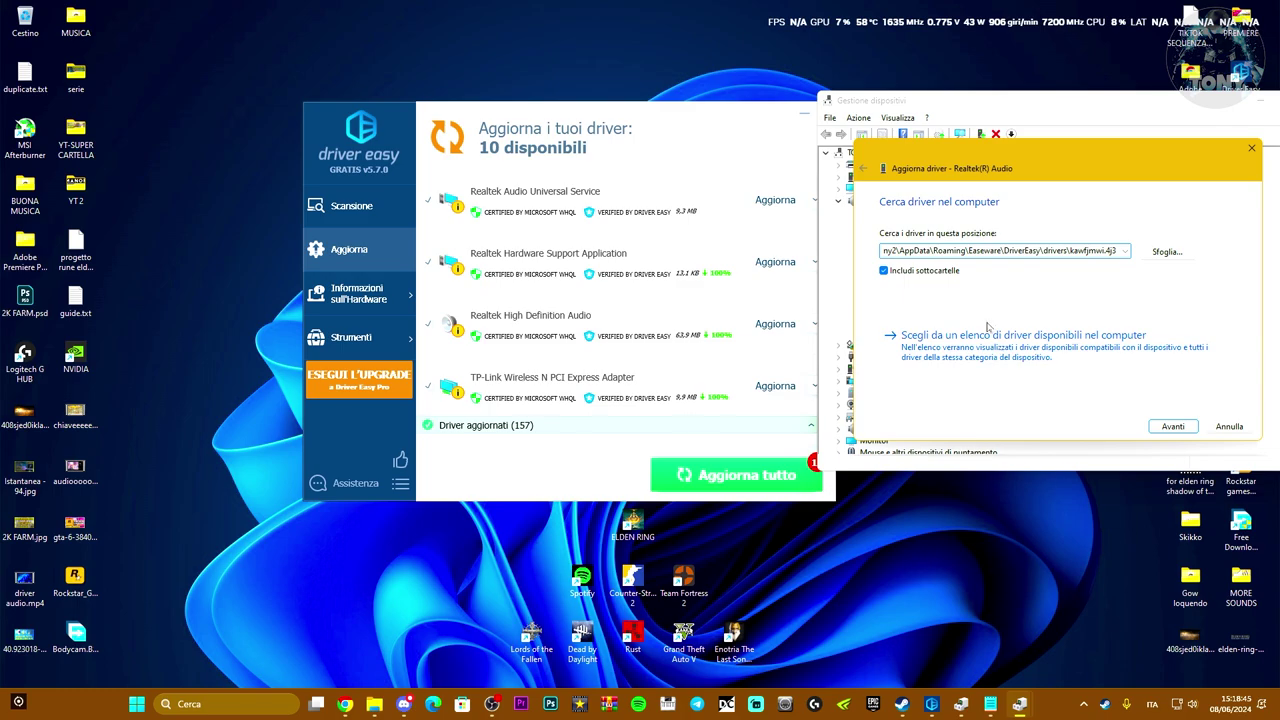
Step: Copy the kawfjmwi.4j3 folder path again from File Explorer and return to the Realtek(R) Audio driver search location
{"action": "left_click", "coordinate": [374, 704]}
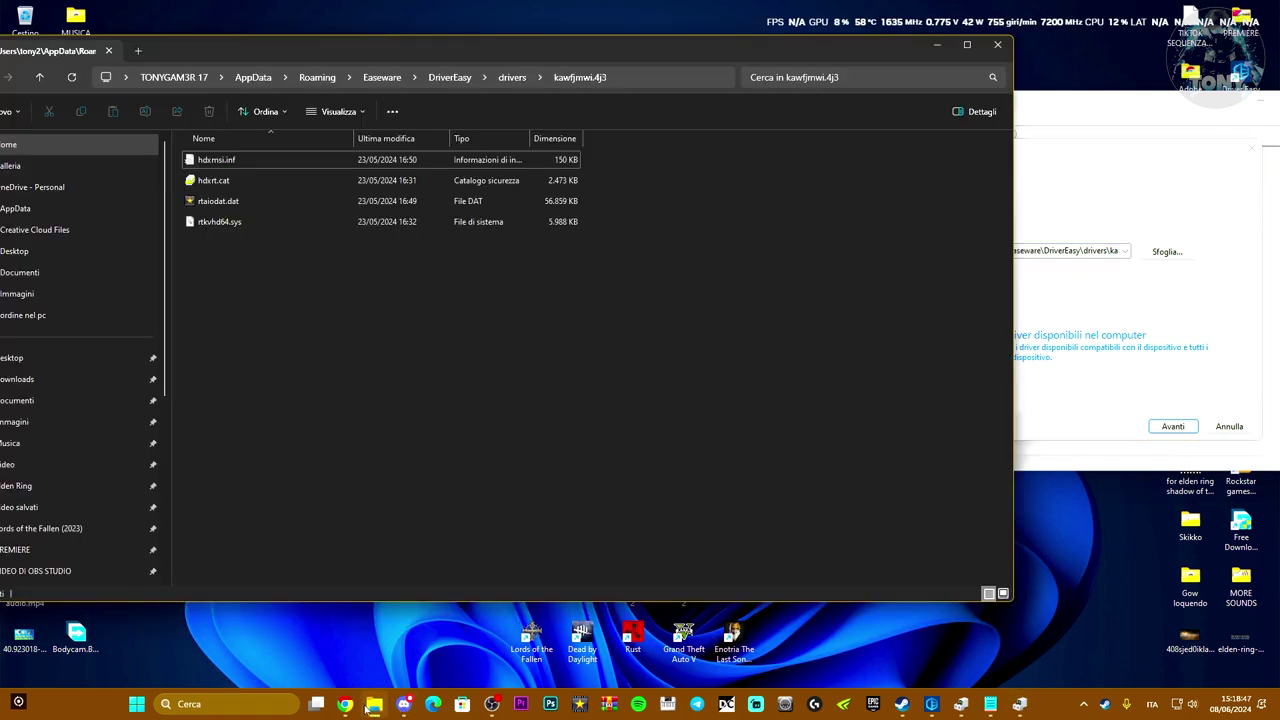
{"action": "left_click_drag", "start_coordinate": [415, 54], "coordinate": [299, 61]}
{"action": "left_click", "coordinate": [400, 90]}
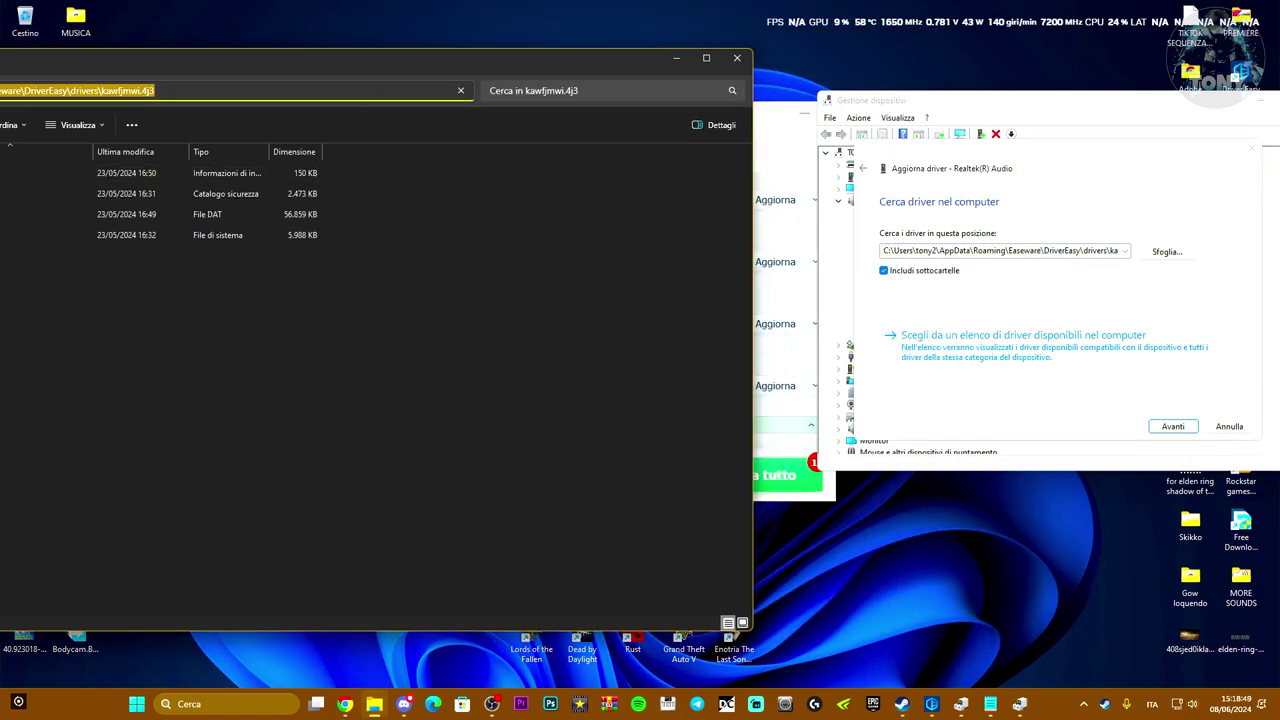
{"action": "right_click", "coordinate": [104, 94]}
{"action": "left_click", "coordinate": [125, 126]}
{"action": "left_click", "coordinate": [1030, 211]}
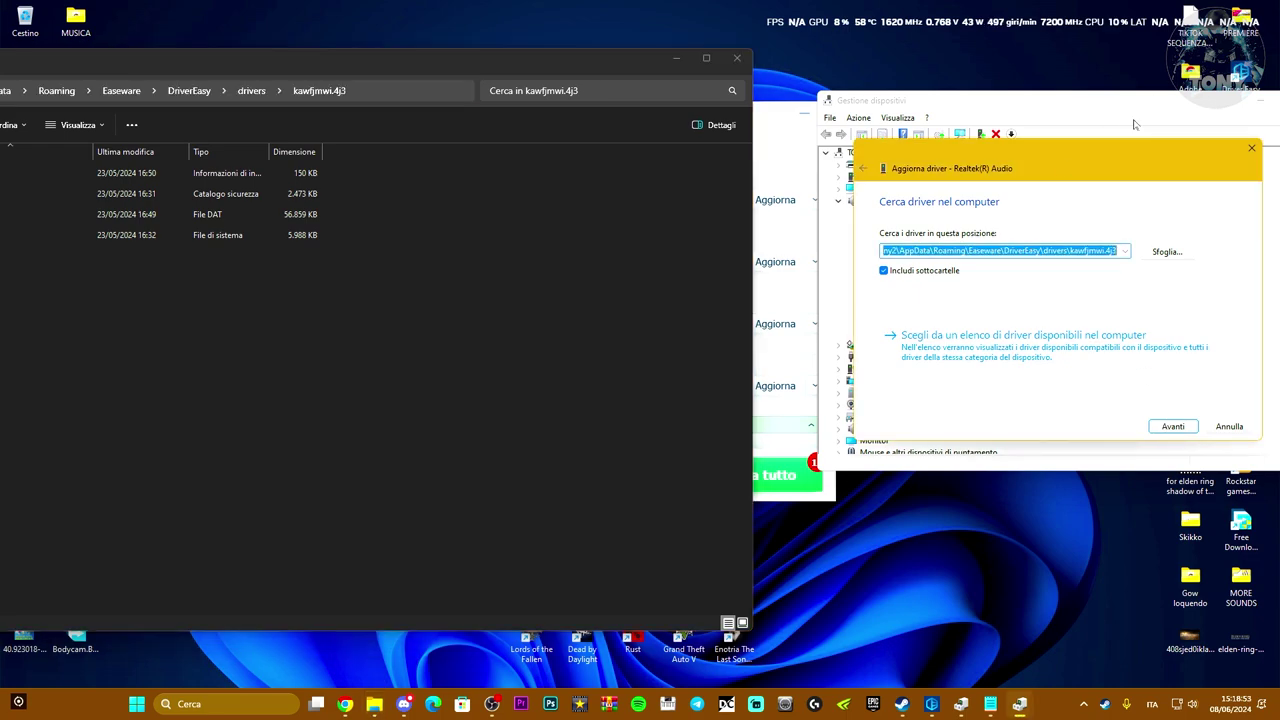
Step: Restart the Realtek(R) Audio driver update as a manual search and show the list of drivers available on the computer
{"action": "left_click_drag", "start_coordinate": [1136, 160], "coordinate": [1038, 149]}
{"action": "left_click", "coordinate": [1129, 416]}
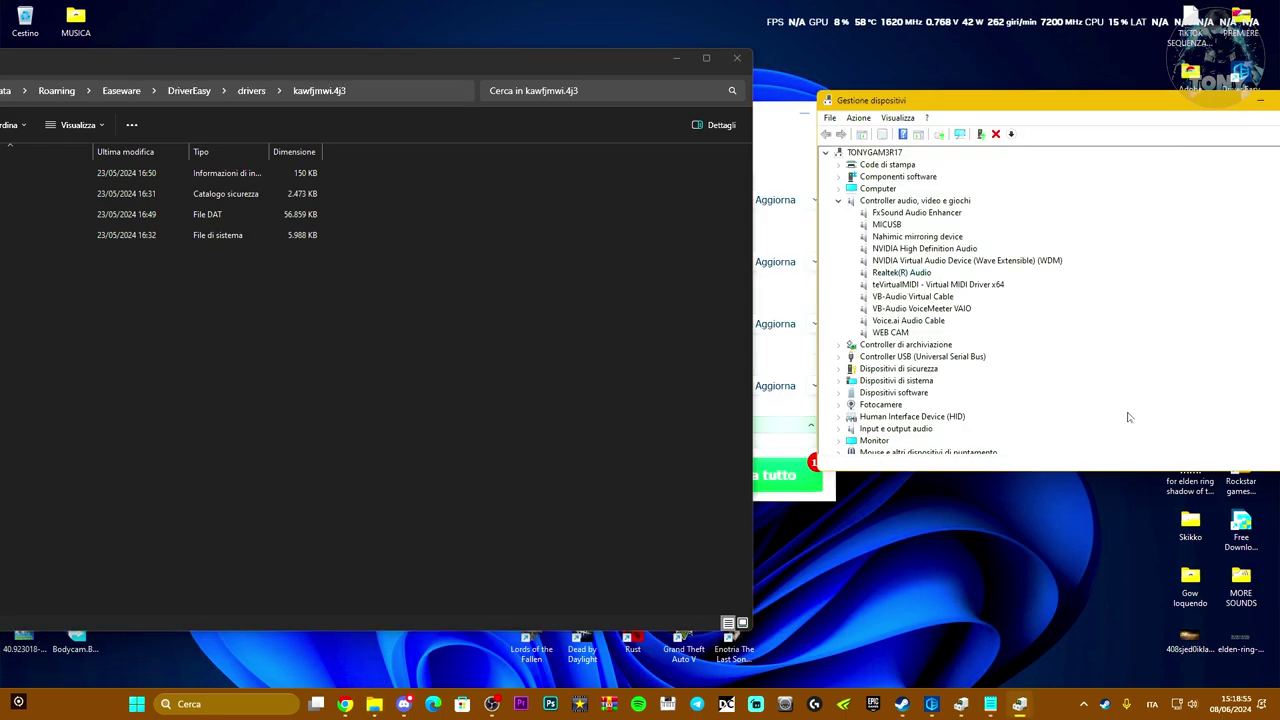
{"action": "right_click", "coordinate": [897, 276]}
{"action": "left_click", "coordinate": [945, 284]}
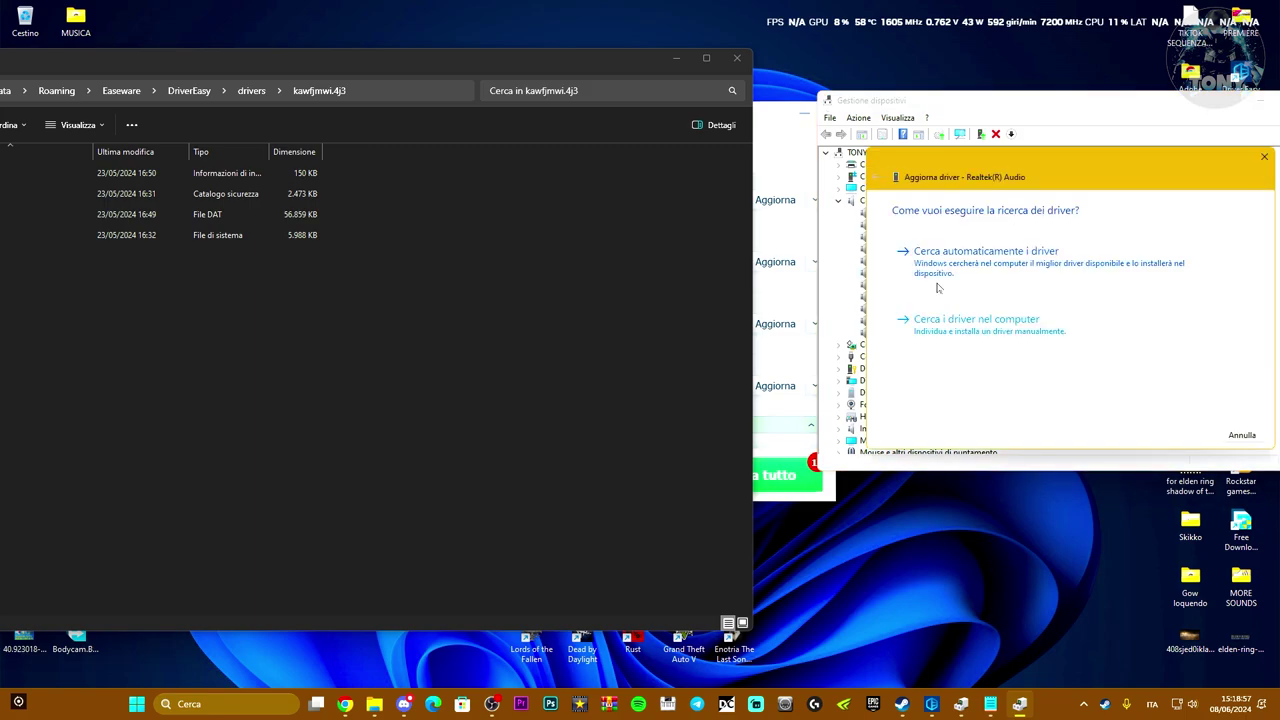
{"action": "left_click", "coordinate": [737, 57]}
{"action": "left_click", "coordinate": [976, 320]}
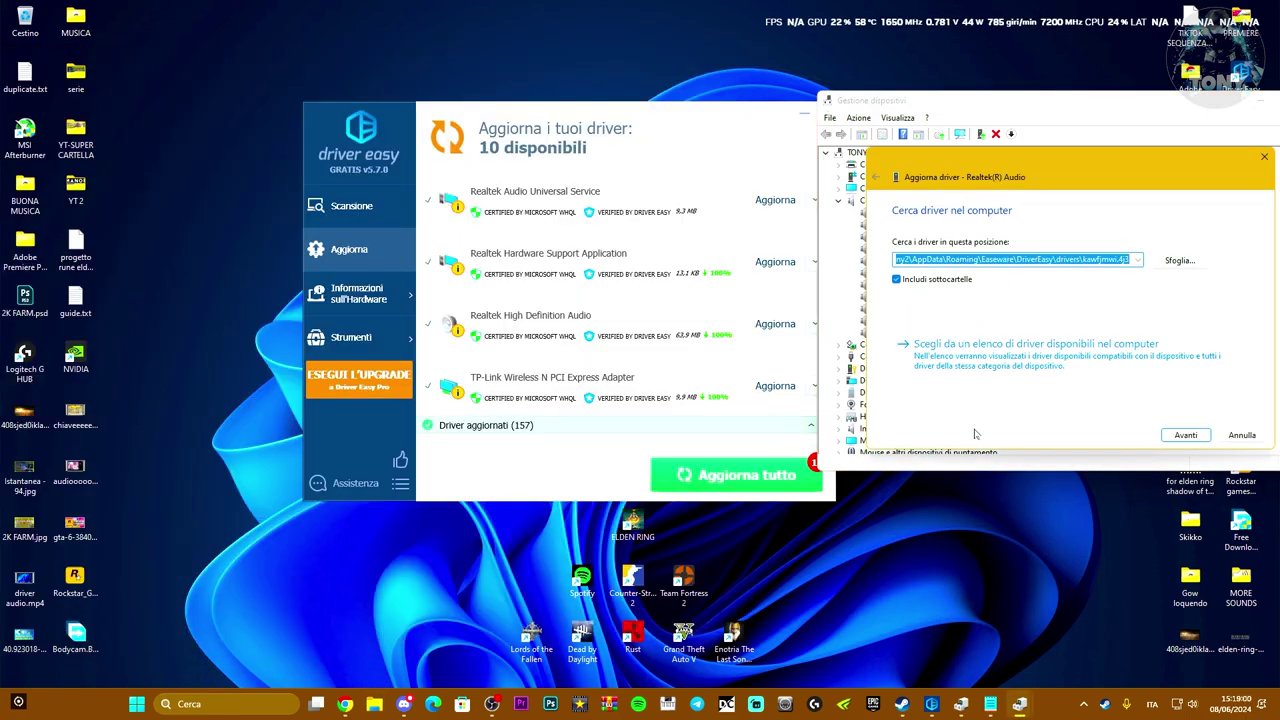
{"action": "left_click", "coordinate": [995, 358]}
{"action": "left_click_drag", "start_coordinate": [1058, 153], "coordinate": [688, 141]}
Step: Go through the listed driver models, select Realtek High Definition Audio version 6.0.9646.1 [20/02/2024], and close the update wizard without installing
{"action": "left_click", "coordinate": [590, 323]}
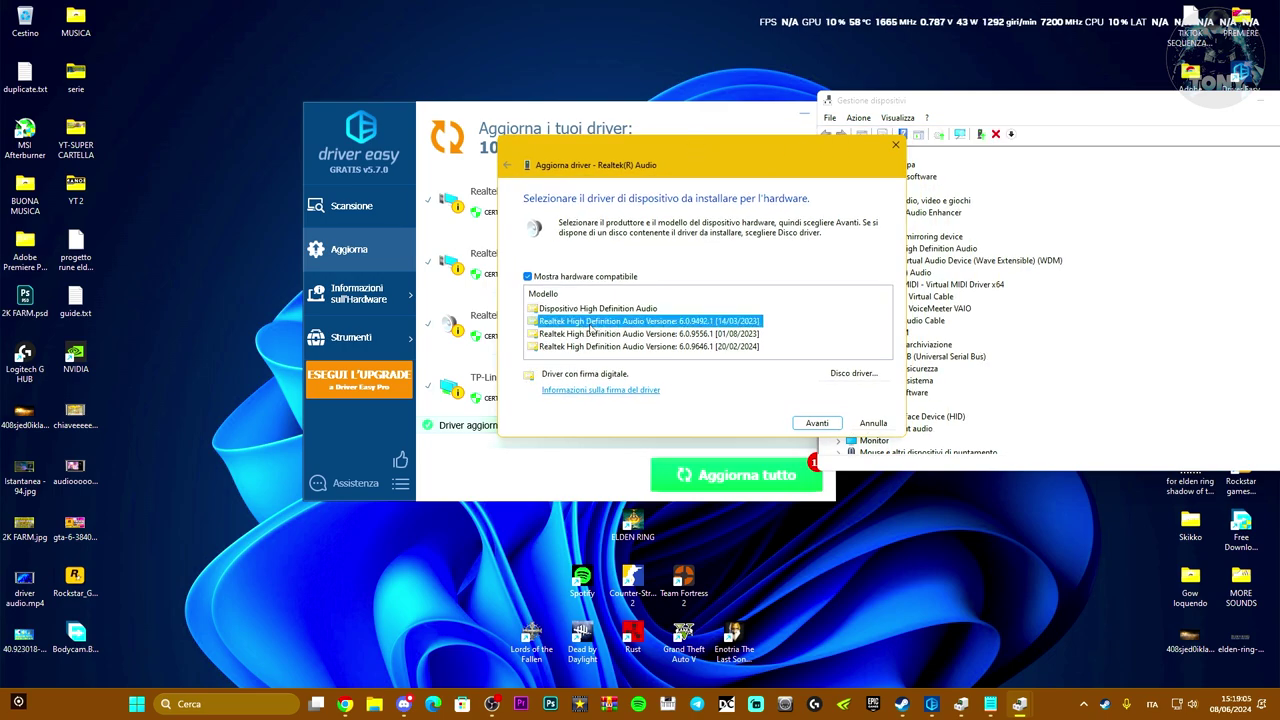
{"action": "left_click", "coordinate": [587, 336]}
{"action": "left_click", "coordinate": [582, 347]}
{"action": "left_click", "coordinate": [582, 334]}
{"action": "left_click", "coordinate": [580, 322]}
{"action": "left_click", "coordinate": [577, 310]}
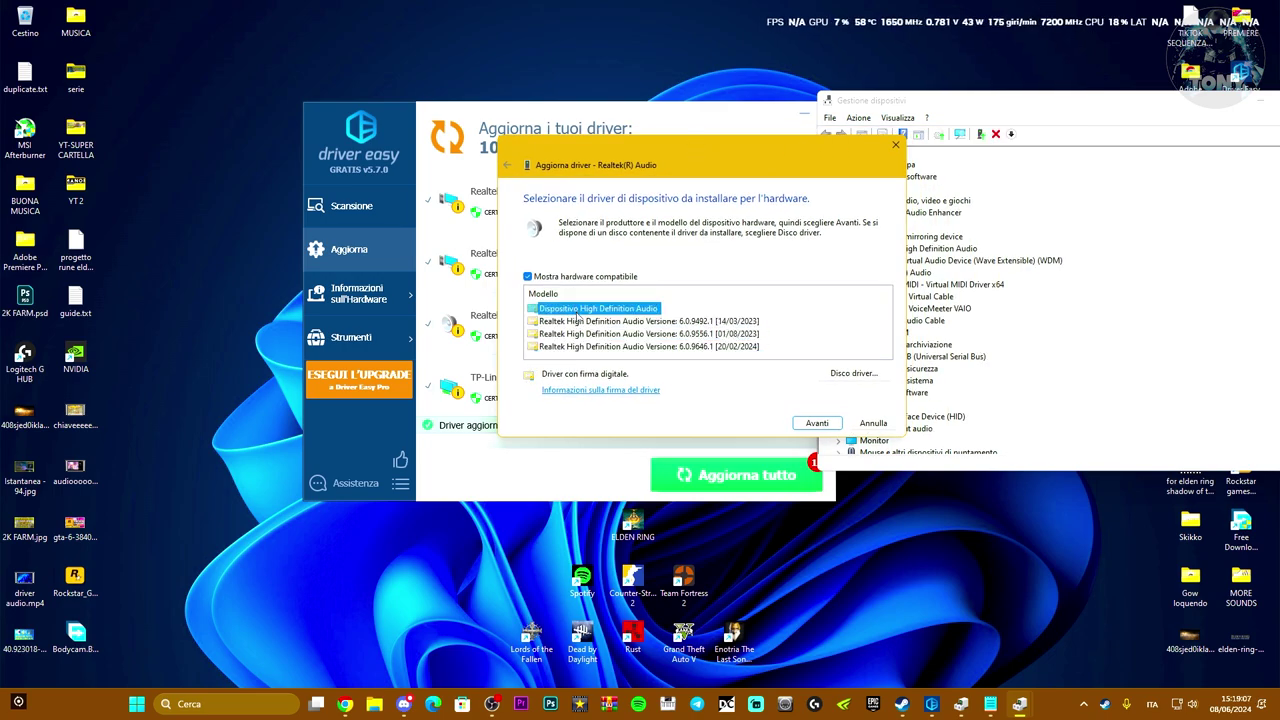
{"action": "left_click", "coordinate": [577, 321]}
{"action": "left_click", "coordinate": [577, 334]}
{"action": "left_click", "coordinate": [577, 347]}
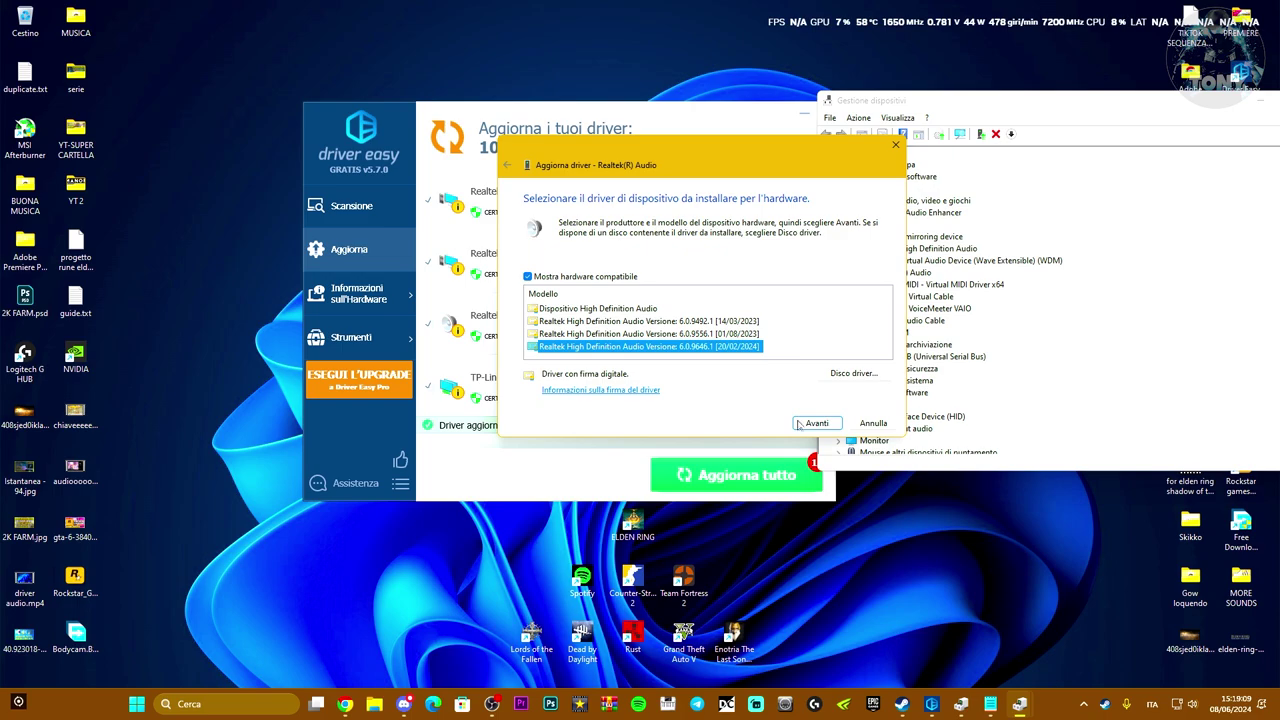
{"action": "left_click", "coordinate": [895, 145]}
Step: Move Device Manager aside and minimize it, and reposition the Driver Easy window on the desktop
{"action": "left_click_drag", "start_coordinate": [993, 111], "coordinate": [595, 114]}
{"action": "left_click", "coordinate": [927, 107]}
{"action": "left_click_drag", "start_coordinate": [723, 122], "coordinate": [790, 110]}
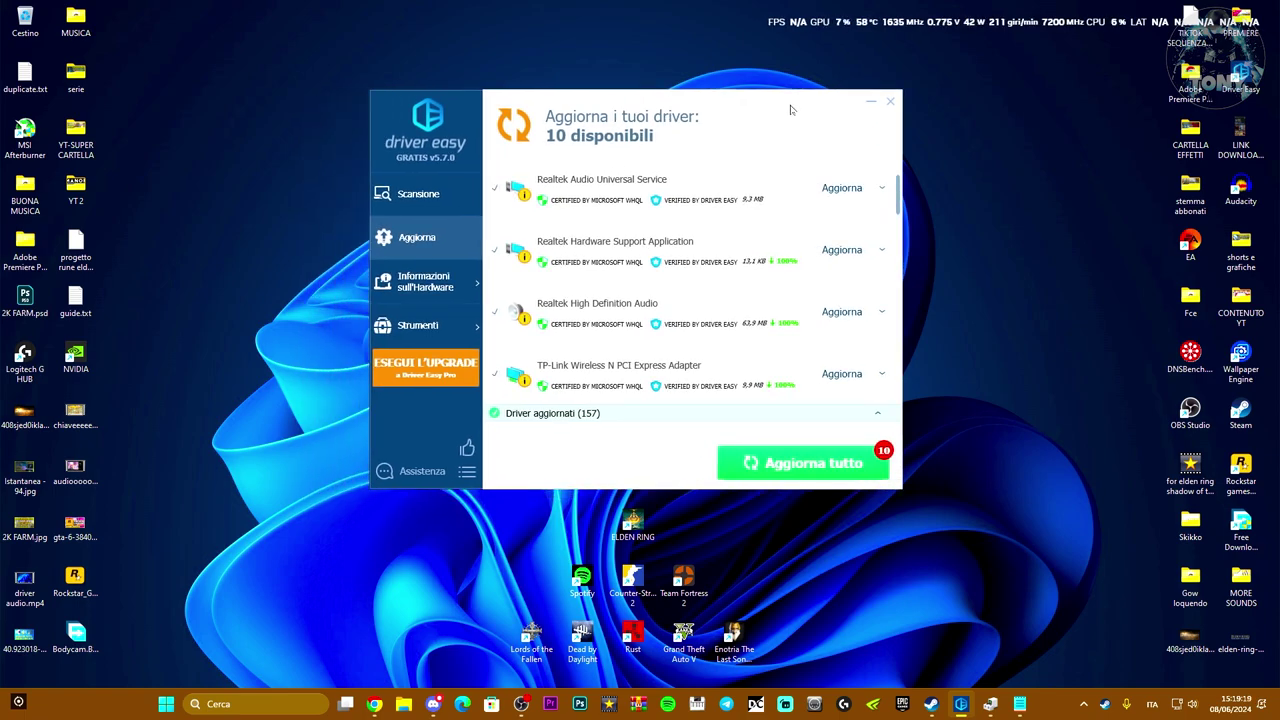
Step: Search Windows for "risol", open Impostazioni risoluzione problemi, and show Altri strumenti di risoluzione dei problemi
{"action": "left_click", "coordinate": [265, 705]}
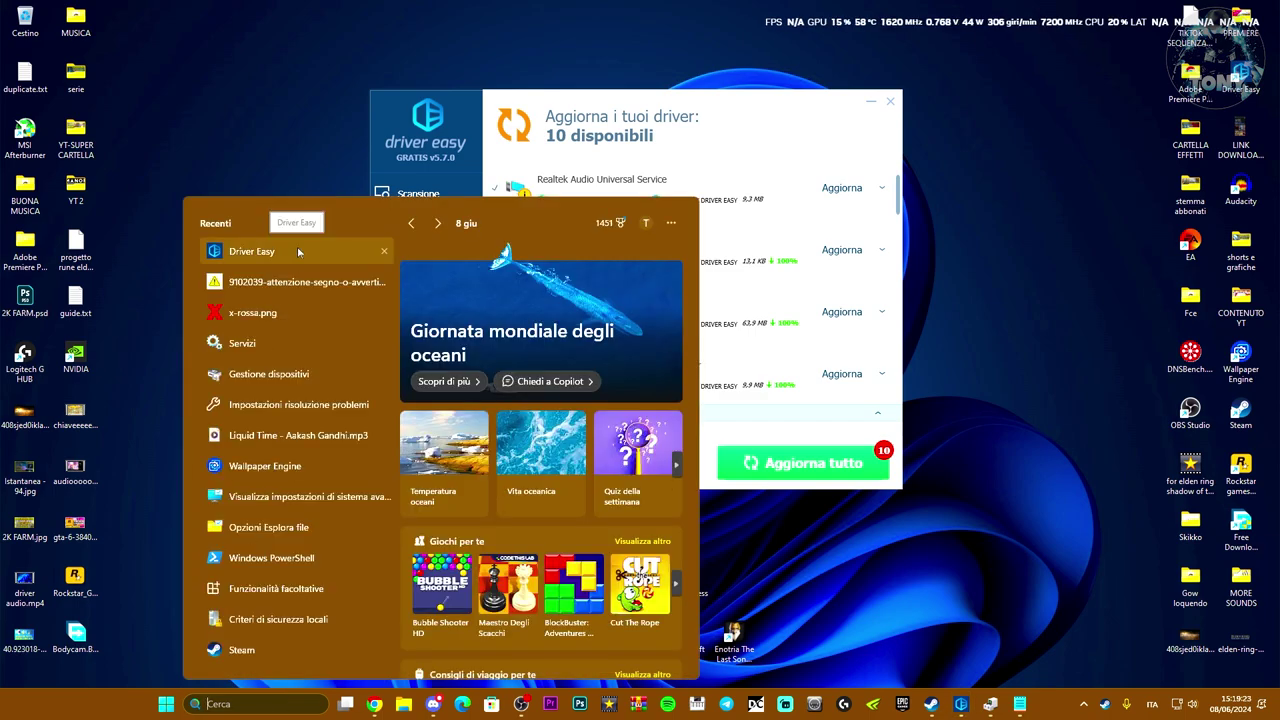
{"action": "type", "text": "risol"}
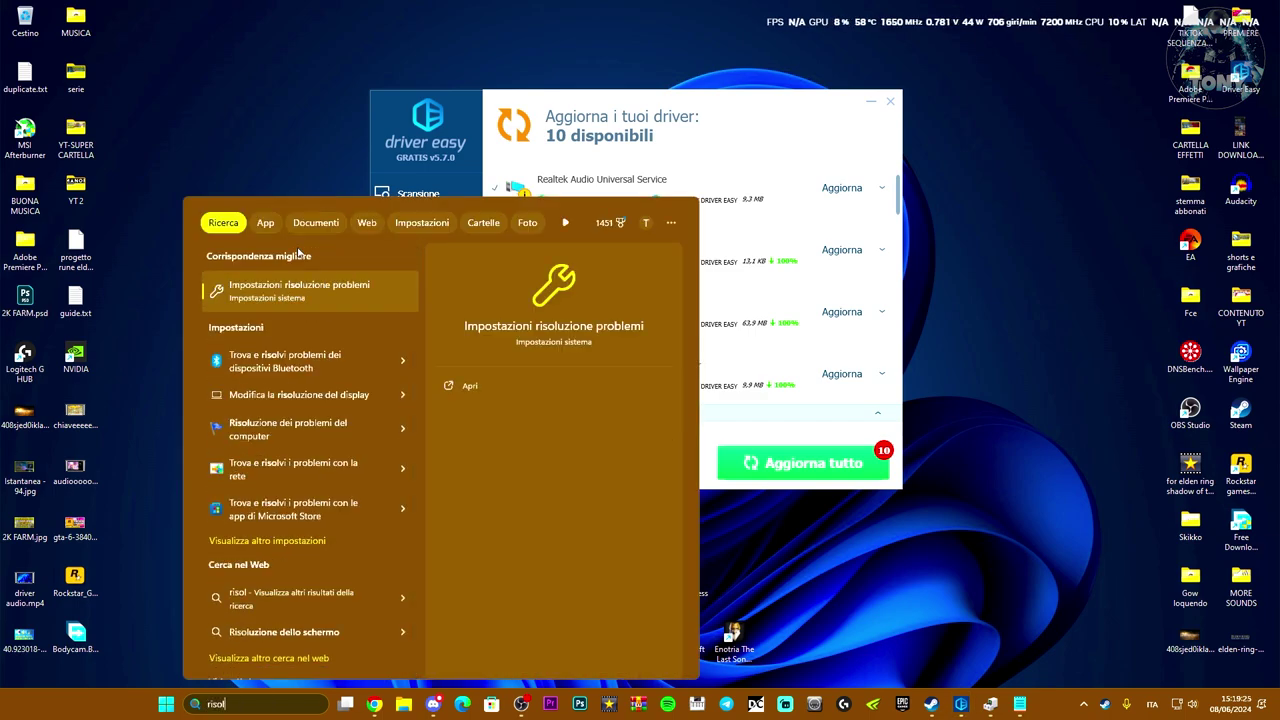
{"action": "key", "text": "Return"}
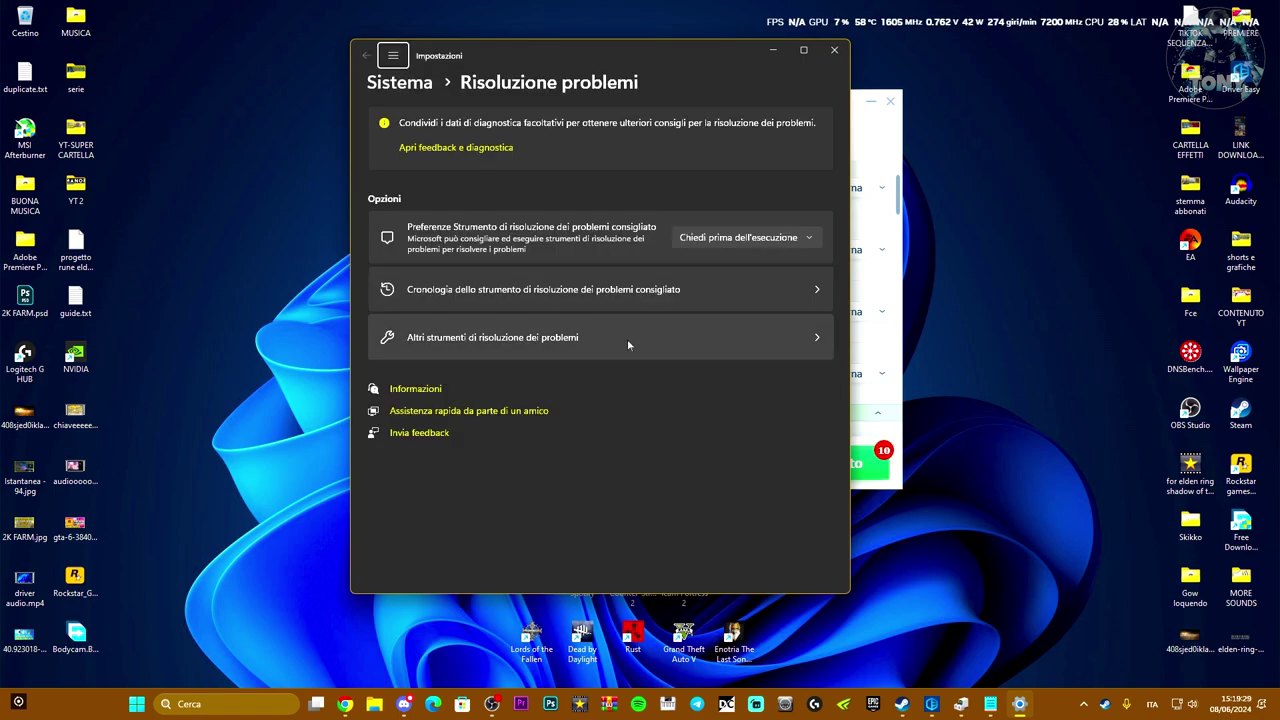
{"action": "left_click", "coordinate": [668, 338]}
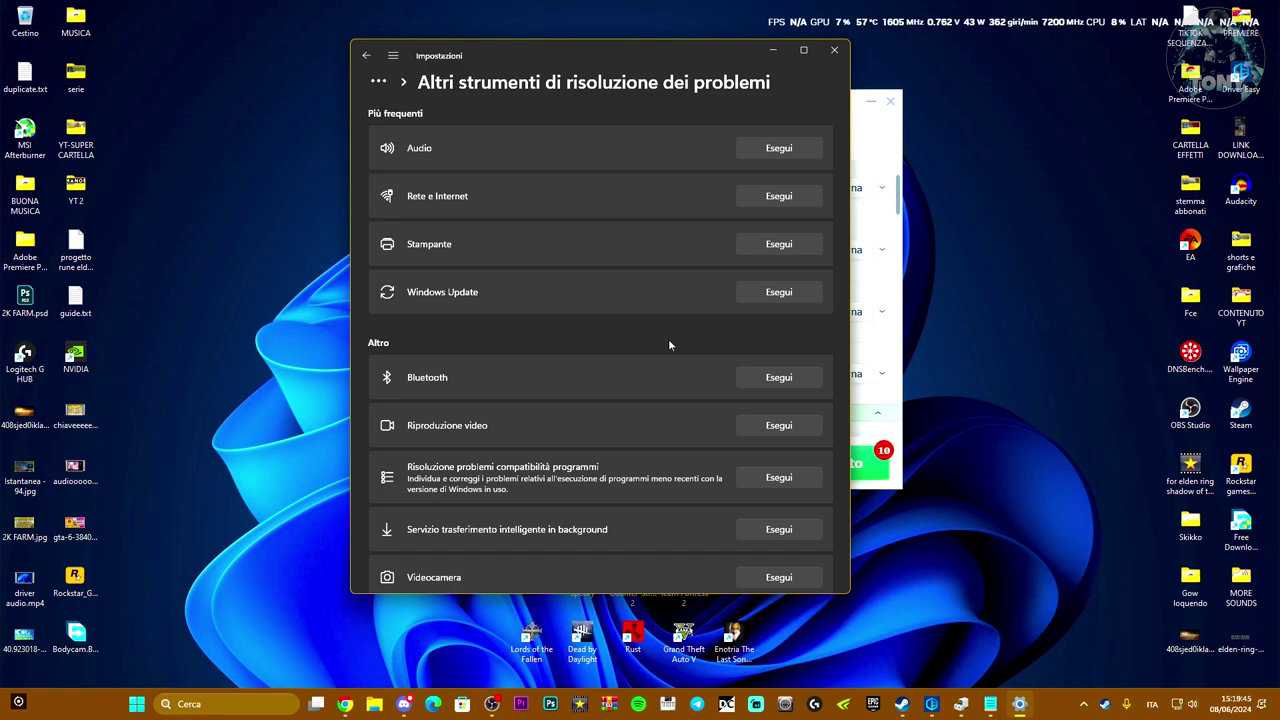
Step: Run the Audio troubleshooter and consent to the automatic audio diagnostics
{"action": "left_click", "coordinate": [794, 149]}
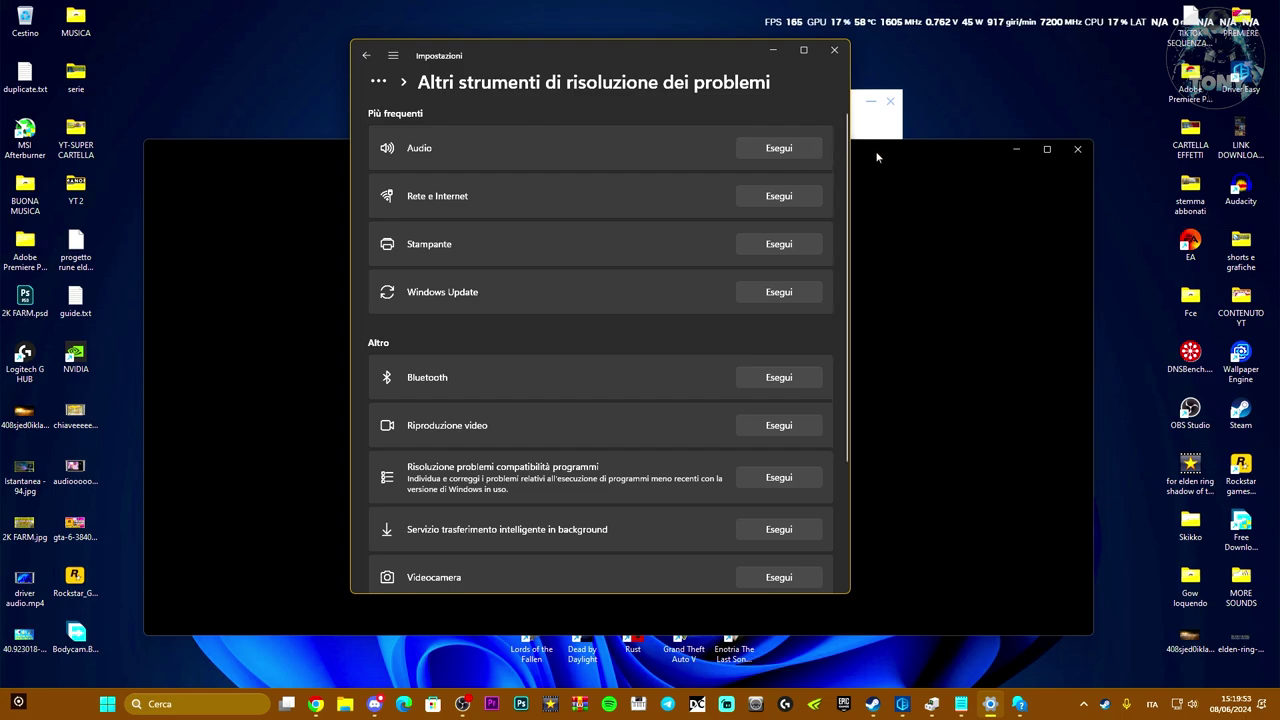
{"action": "left_click", "coordinate": [930, 151]}
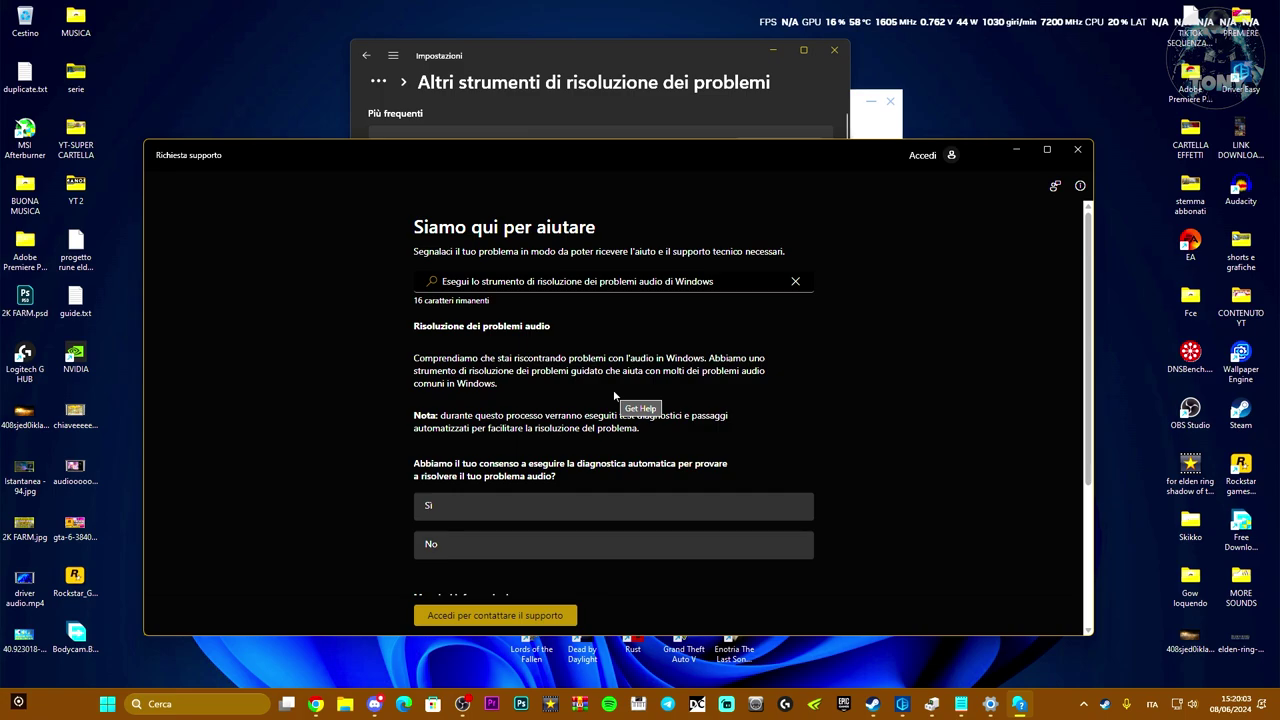
{"action": "scroll", "coordinate": [914, 409], "scroll_direction": "down", "scroll_amount": 1}
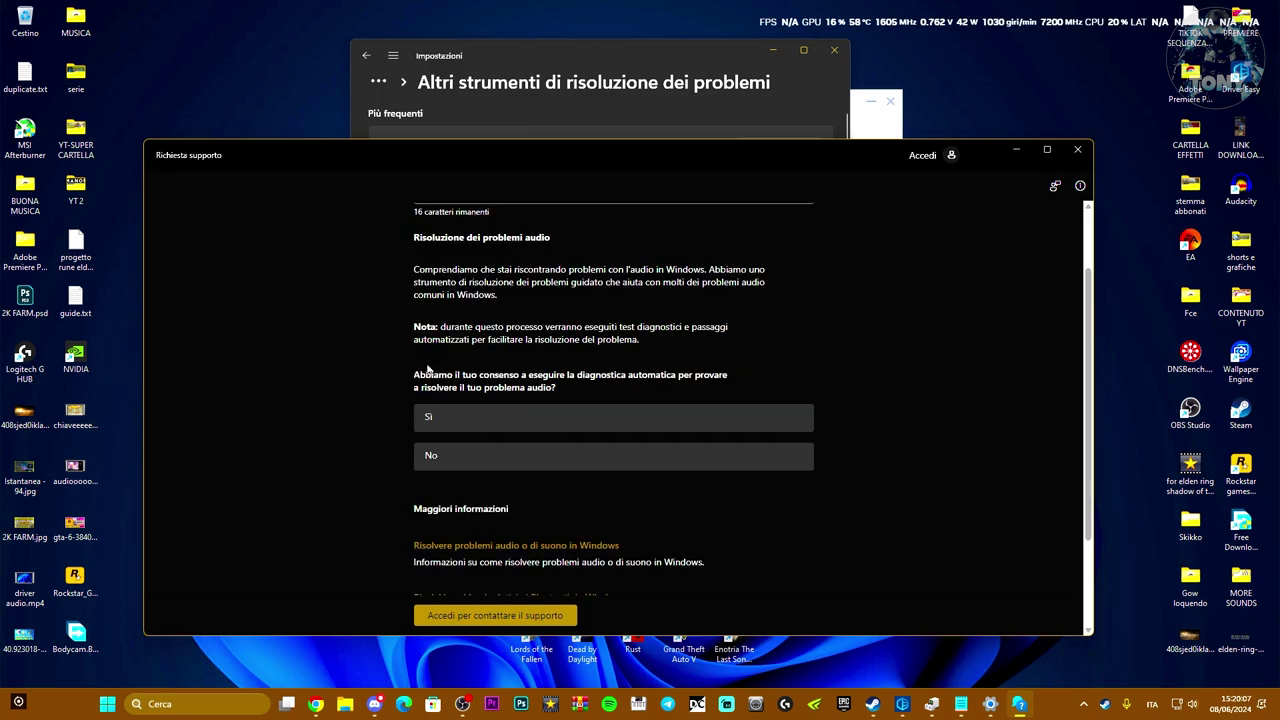
{"action": "left_click", "coordinate": [504, 418]}
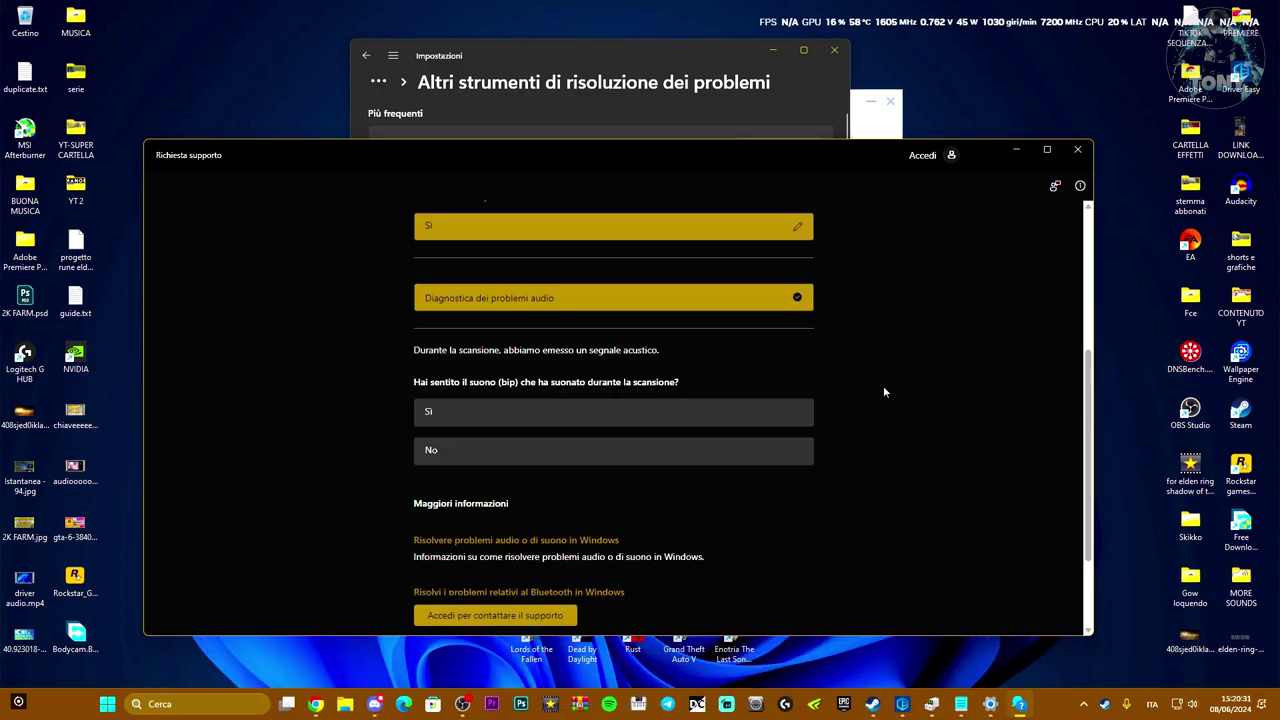
Step: Confirm hearing the beep, allow a second scan and continue it, and close the troubleshooter and Settings
{"action": "left_click", "coordinate": [467, 424]}
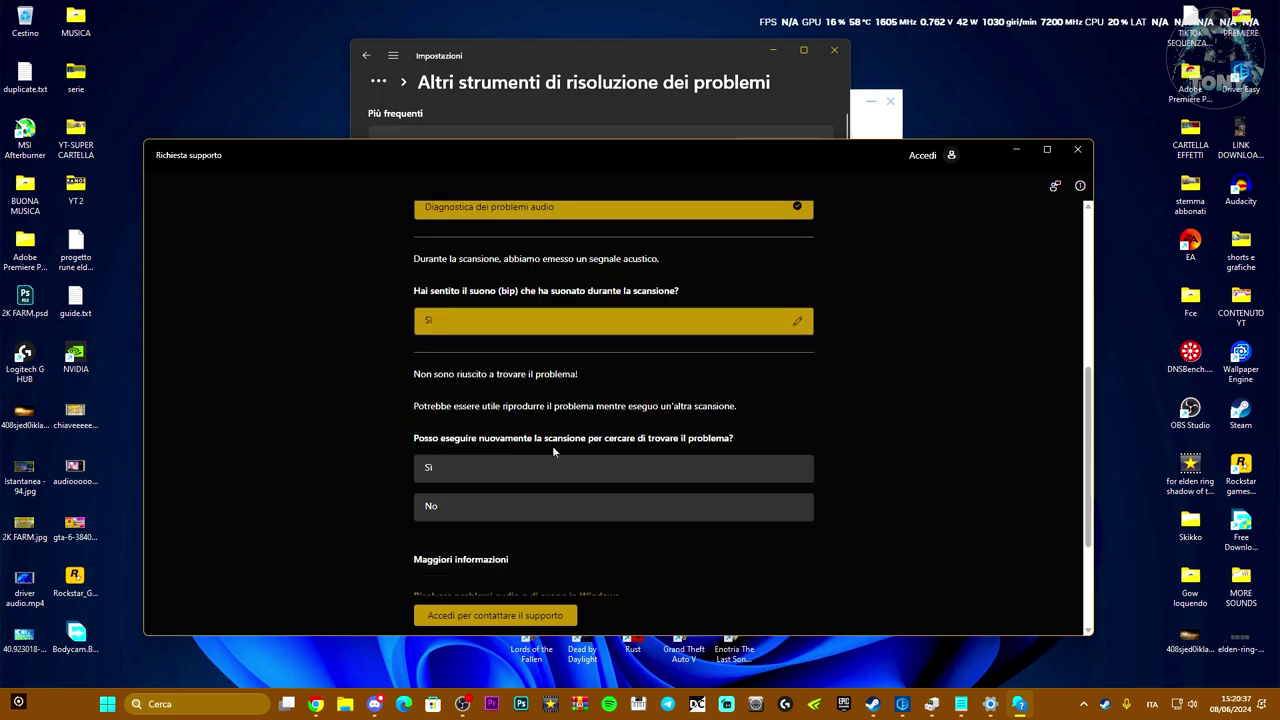
{"action": "left_click", "coordinate": [500, 468]}
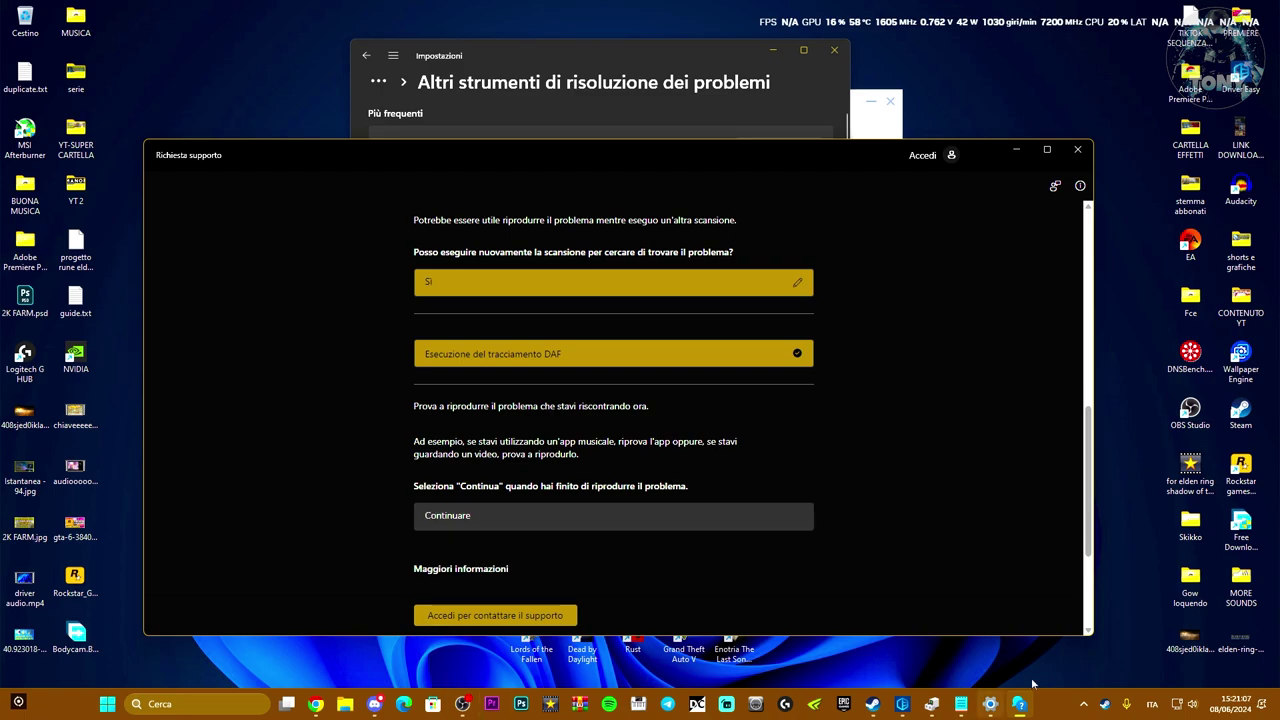
{"action": "left_click", "coordinate": [478, 524]}
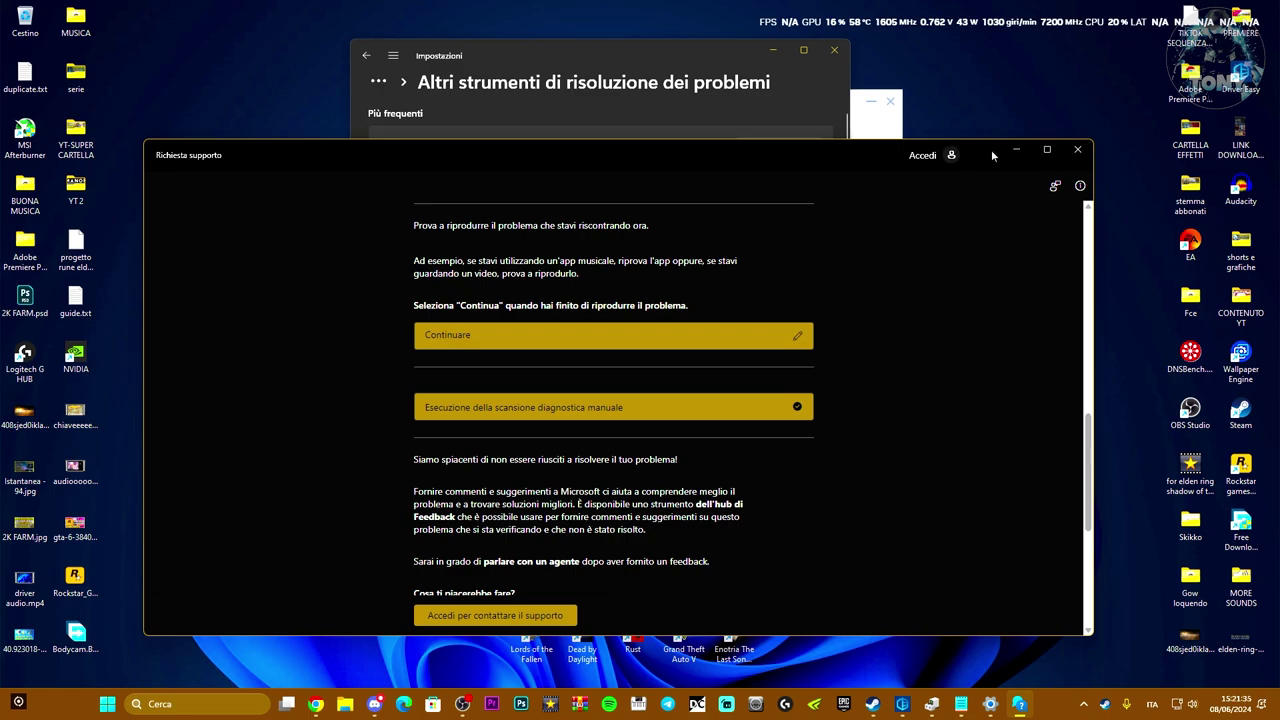
{"action": "left_click", "coordinate": [1077, 149]}
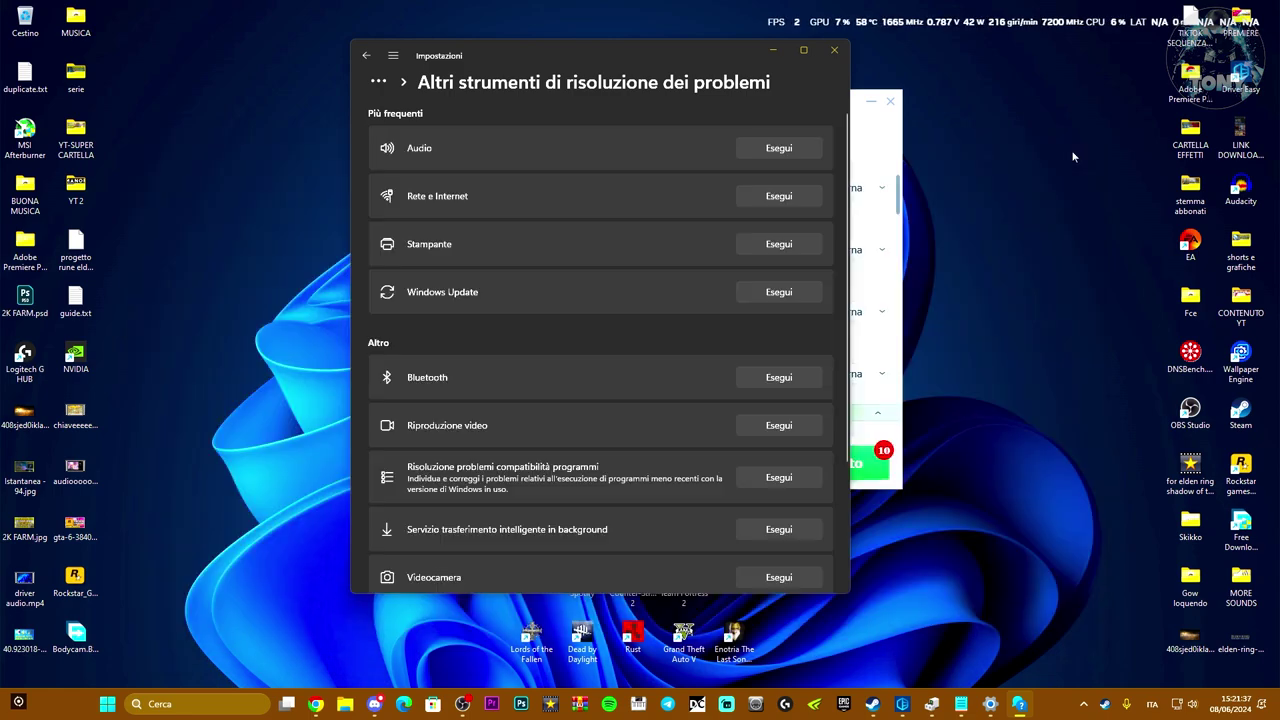
{"action": "left_click", "coordinate": [835, 50]}
Step: Bring up guide.txt, review the output and input devices in the Windows audio settings, and close Settings
{"action": "left_click", "coordinate": [1019, 704]}
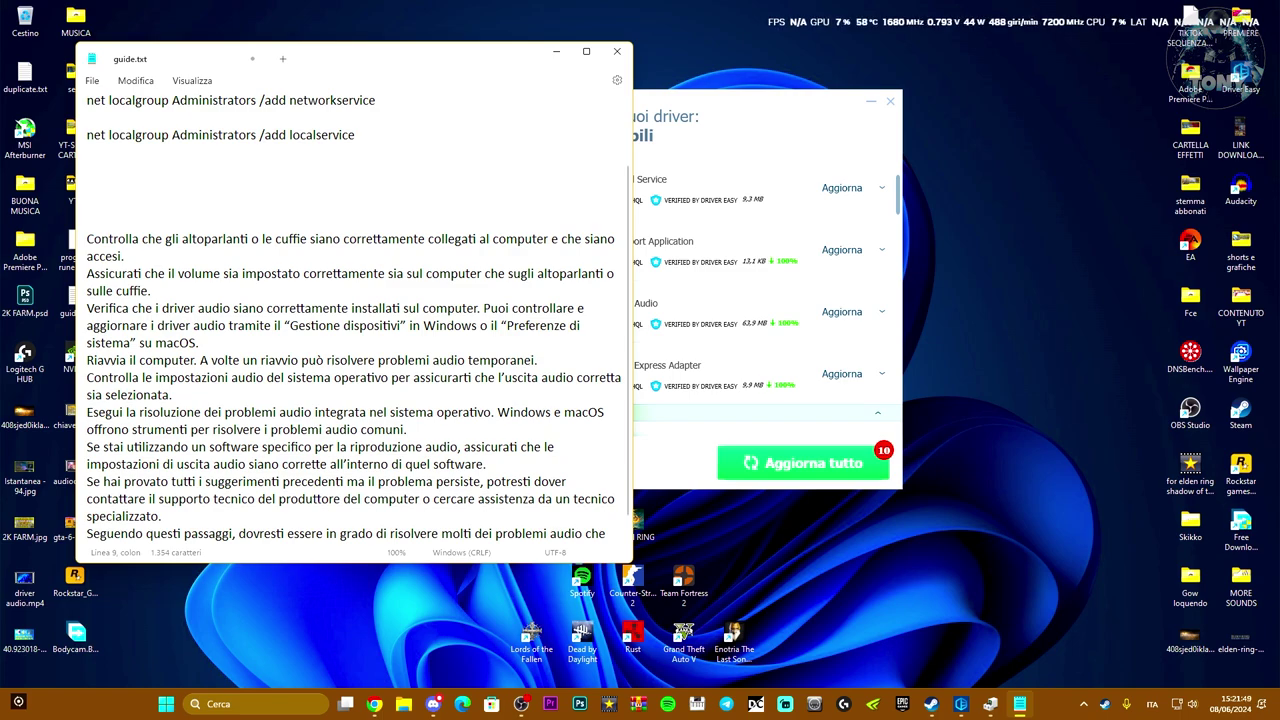
{"action": "right_click", "coordinate": [1193, 704]}
{"action": "left_click", "coordinate": [1178, 667]}
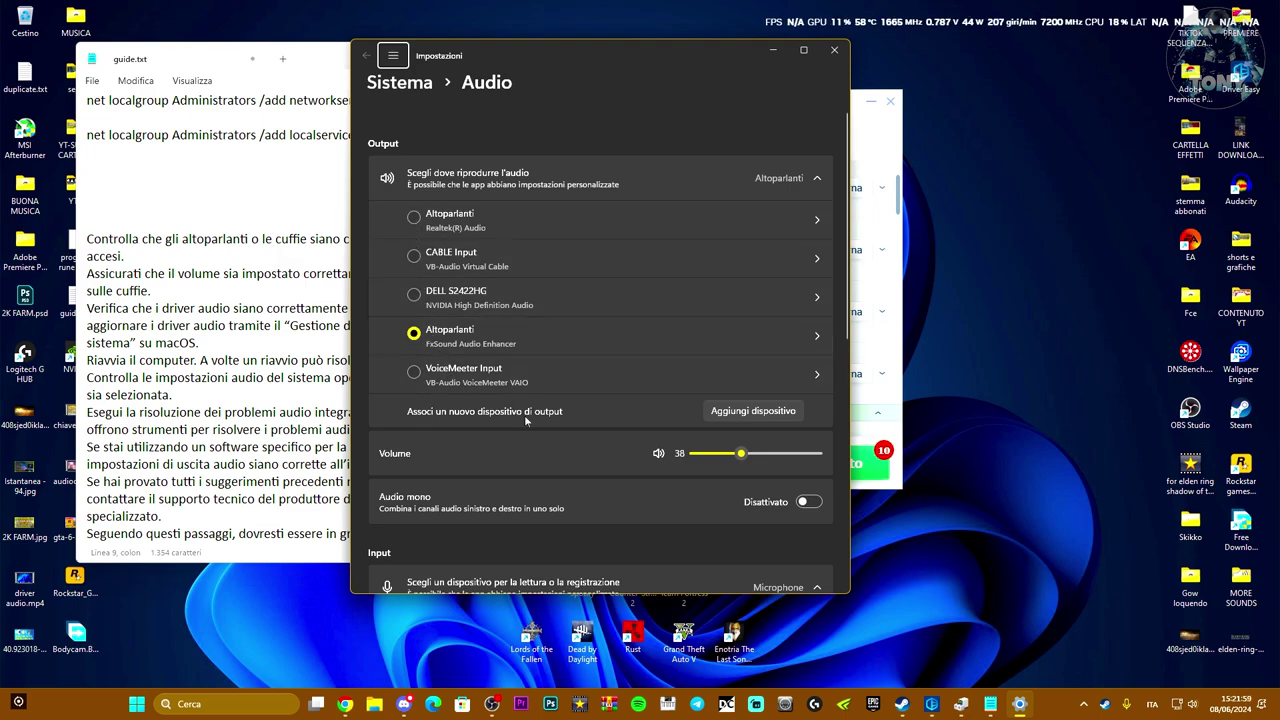
{"action": "scroll", "coordinate": [474, 426], "scroll_direction": "down", "scroll_amount": 2}
{"action": "left_click", "coordinate": [834, 50]}
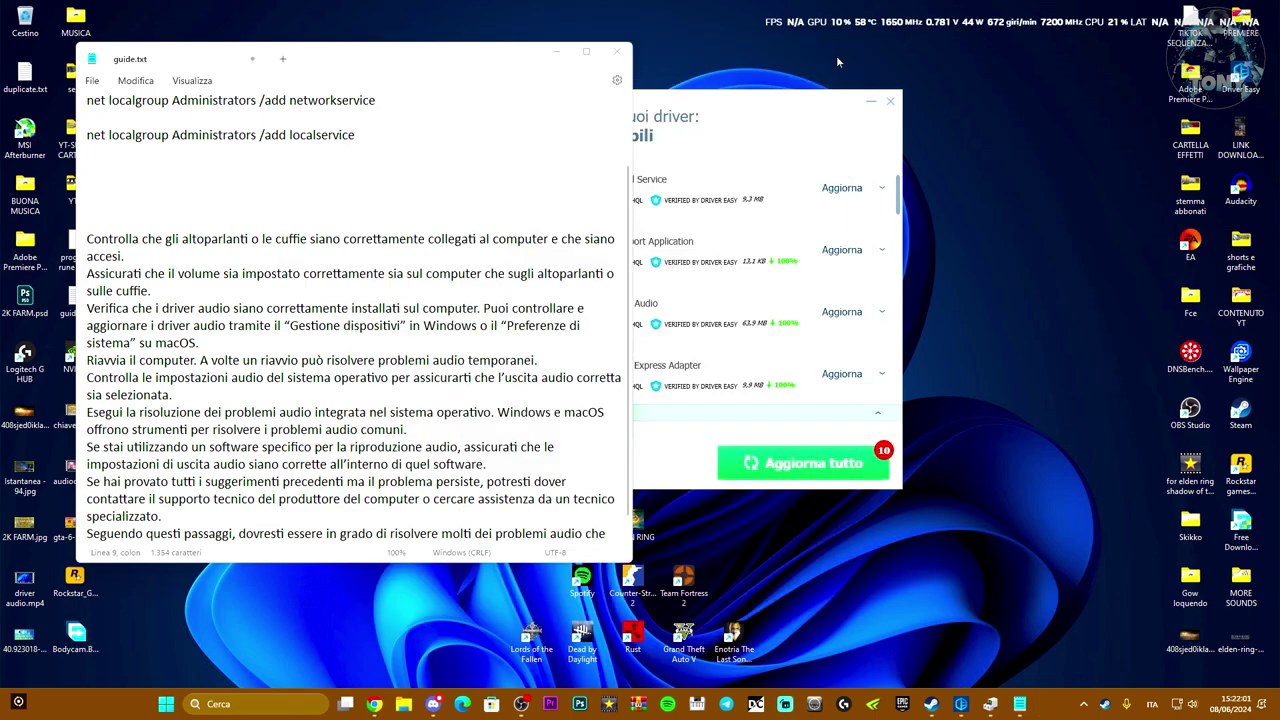
Step: Inspect Discord's output and input device choices in the volume mixer, leave them unchanged, and close Settings
{"action": "right_click", "coordinate": [1192, 703]}
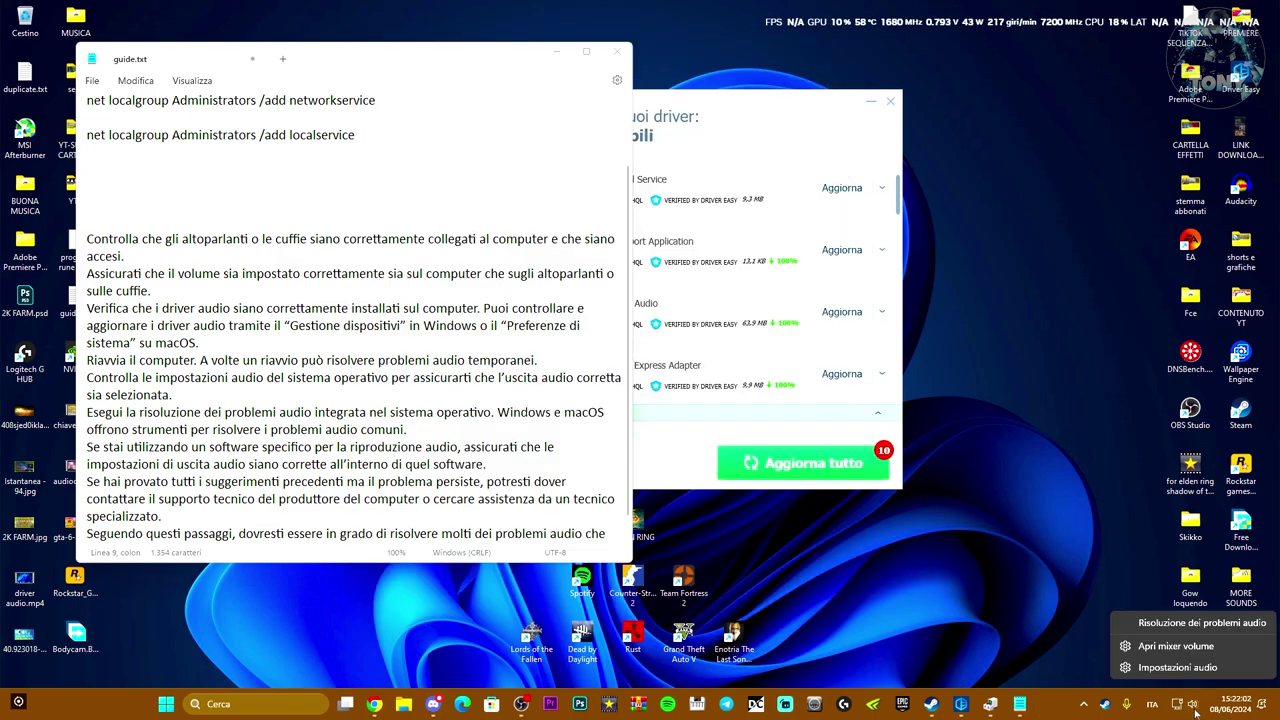
{"action": "left_click", "coordinate": [1167, 643]}
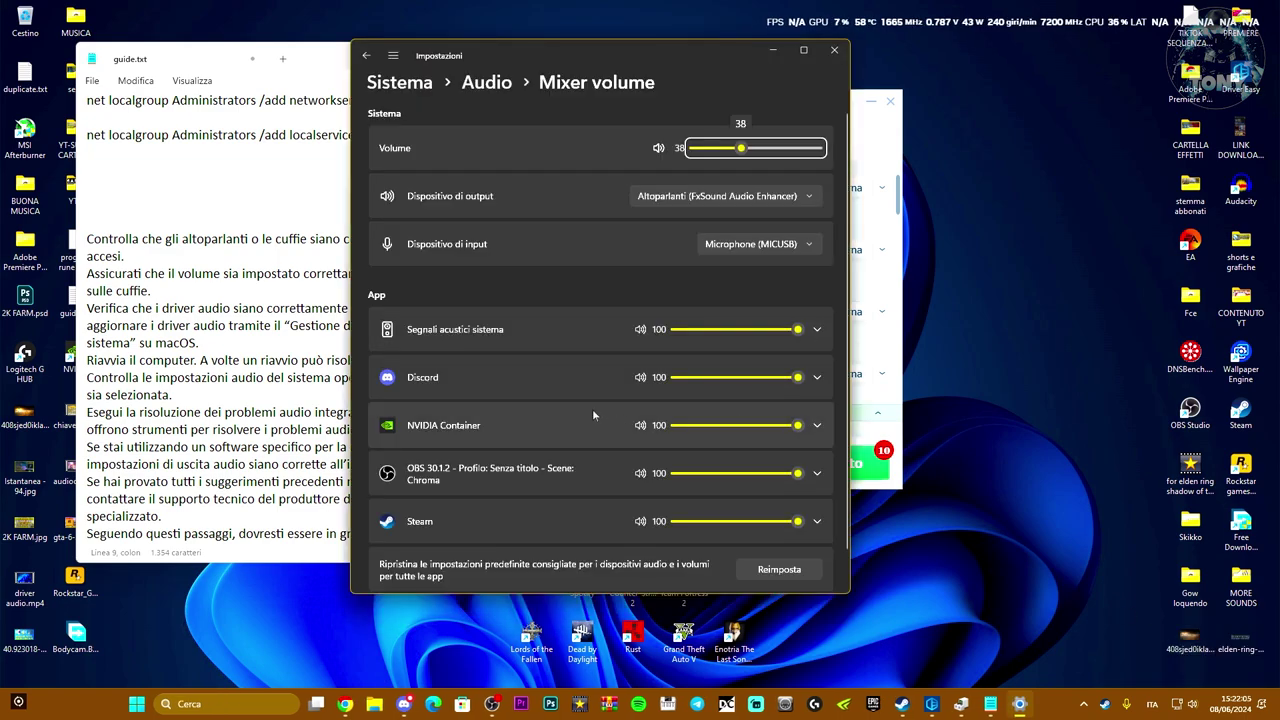
{"action": "scroll", "coordinate": [590, 408], "scroll_direction": "down", "scroll_amount": 1}
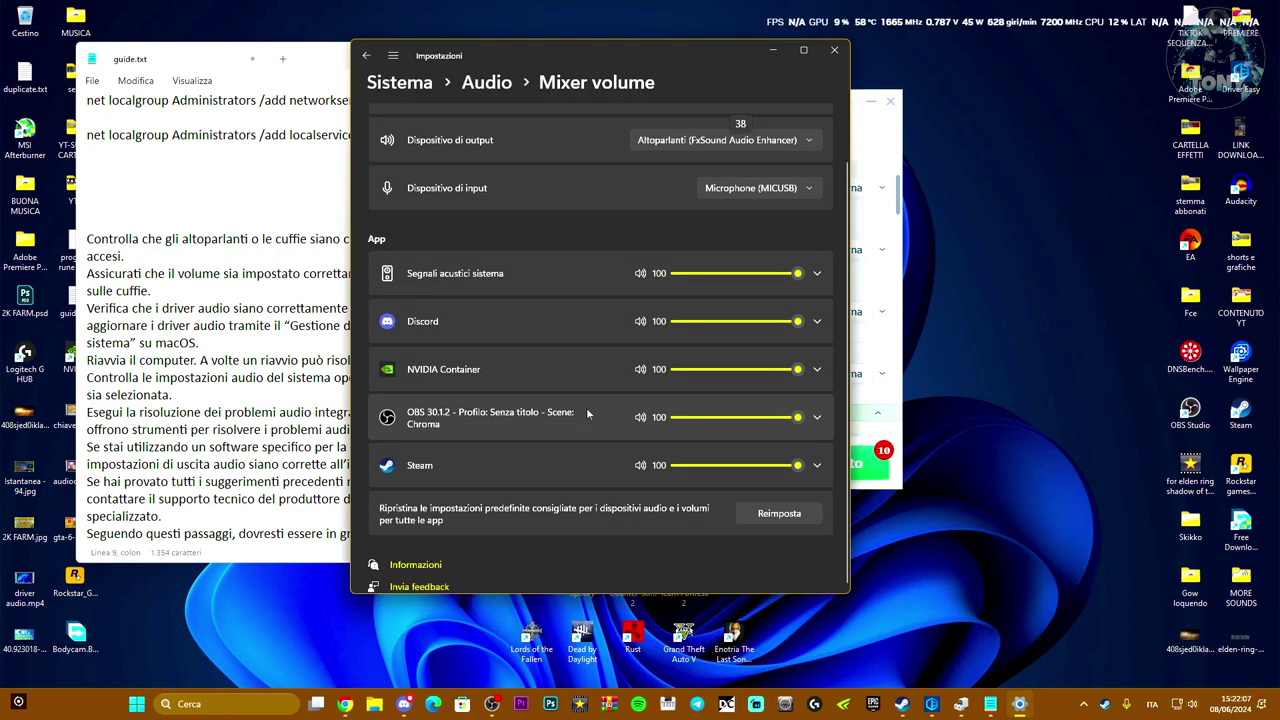
{"action": "left_click", "coordinate": [500, 321]}
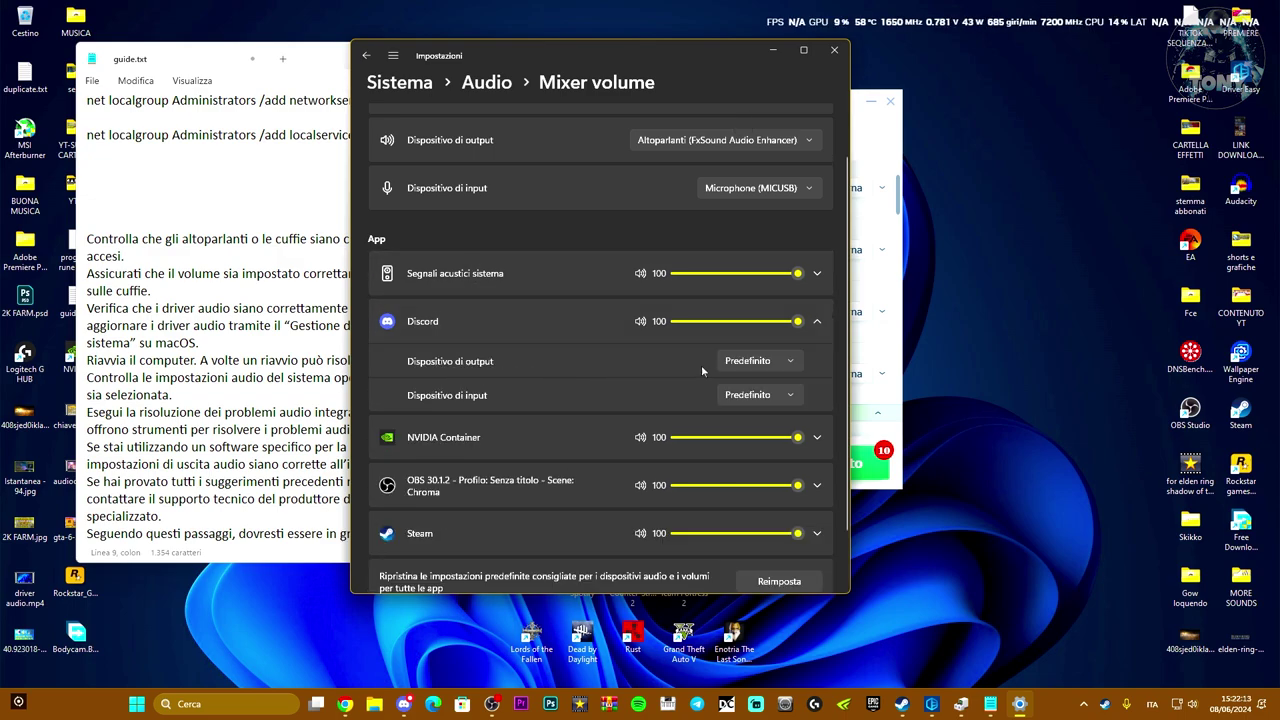
{"action": "left_click", "coordinate": [777, 362]}
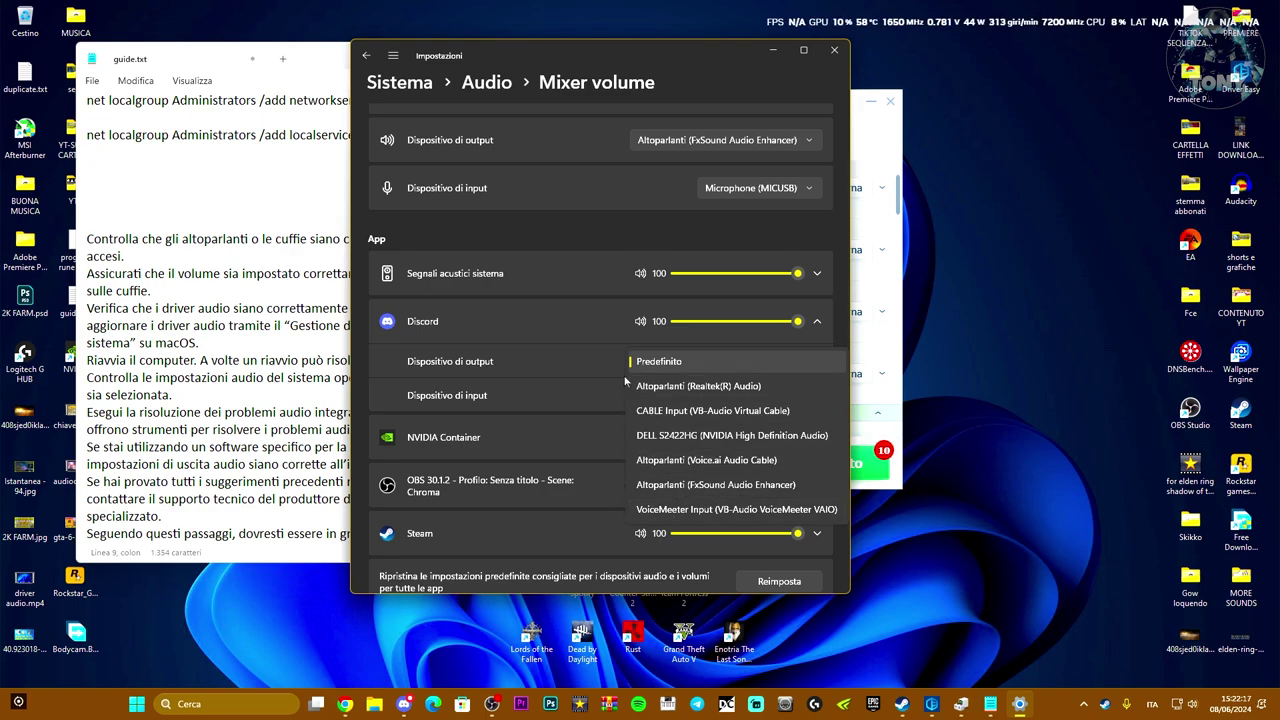
{"action": "left_click", "coordinate": [495, 397]}
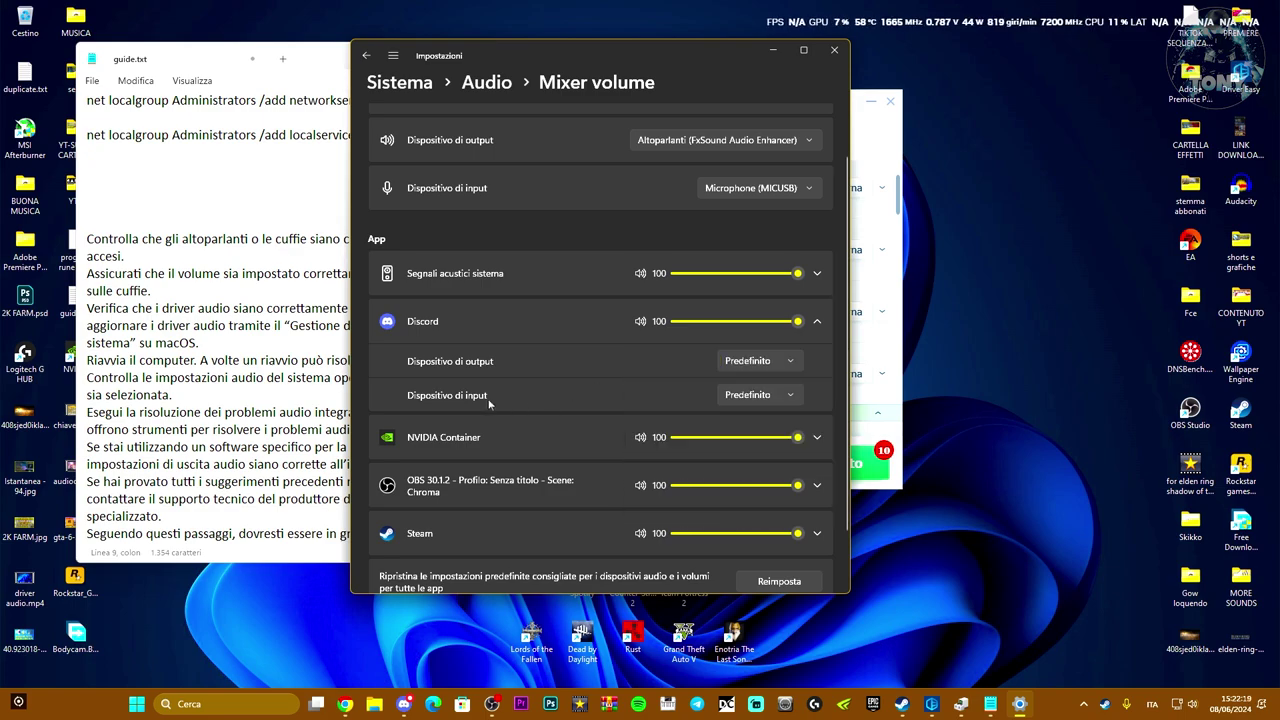
{"action": "left_click", "coordinate": [766, 396]}
{"action": "left_click", "coordinate": [368, 399]}
{"action": "left_click", "coordinate": [840, 55]}
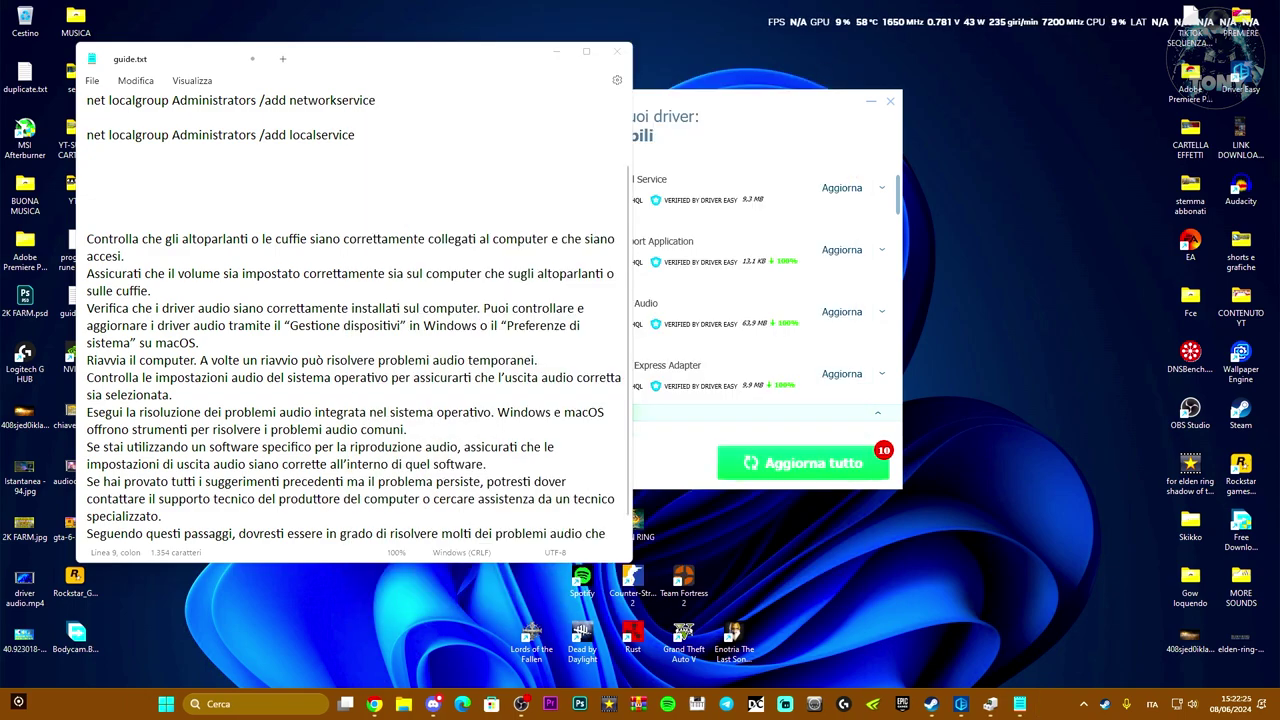
Step: Read through the end of guide.txt and close the file, saving its changes
{"action": "scroll", "coordinate": [350, 330], "scroll_direction": "down", "scroll_amount": 1}
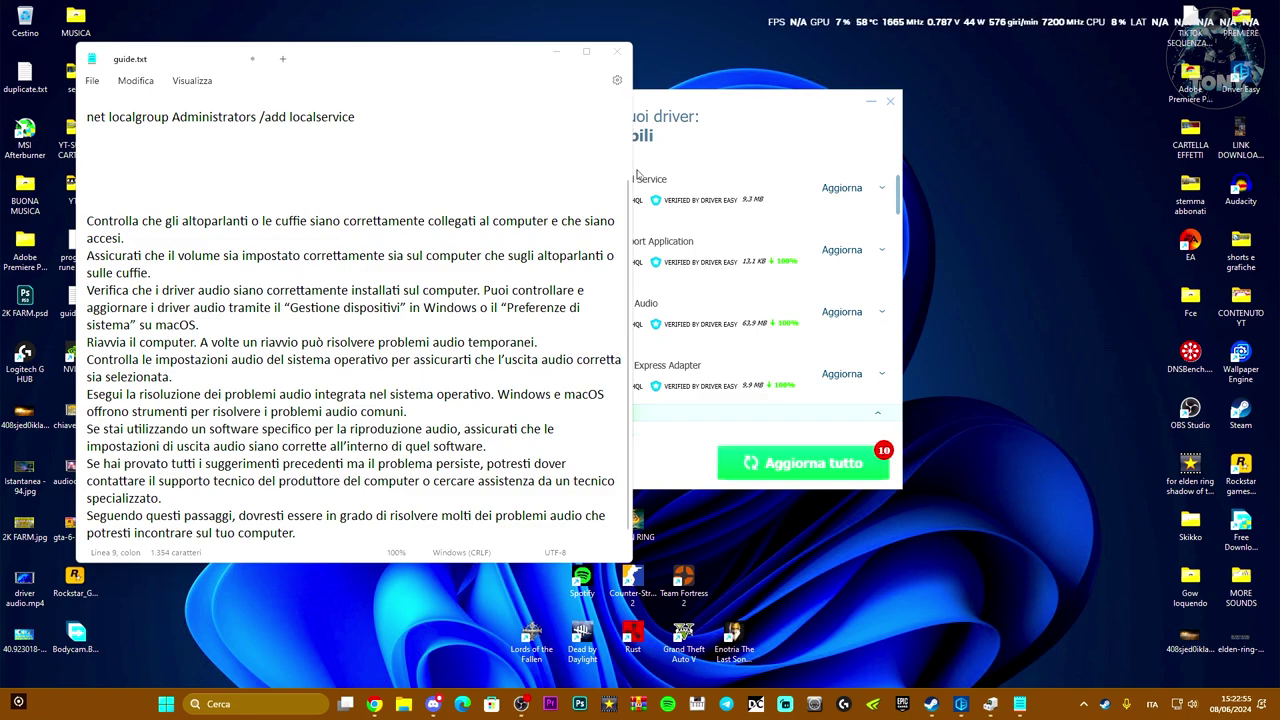
{"action": "left_click", "coordinate": [619, 57]}
{"action": "left_click", "coordinate": [618, 54]}
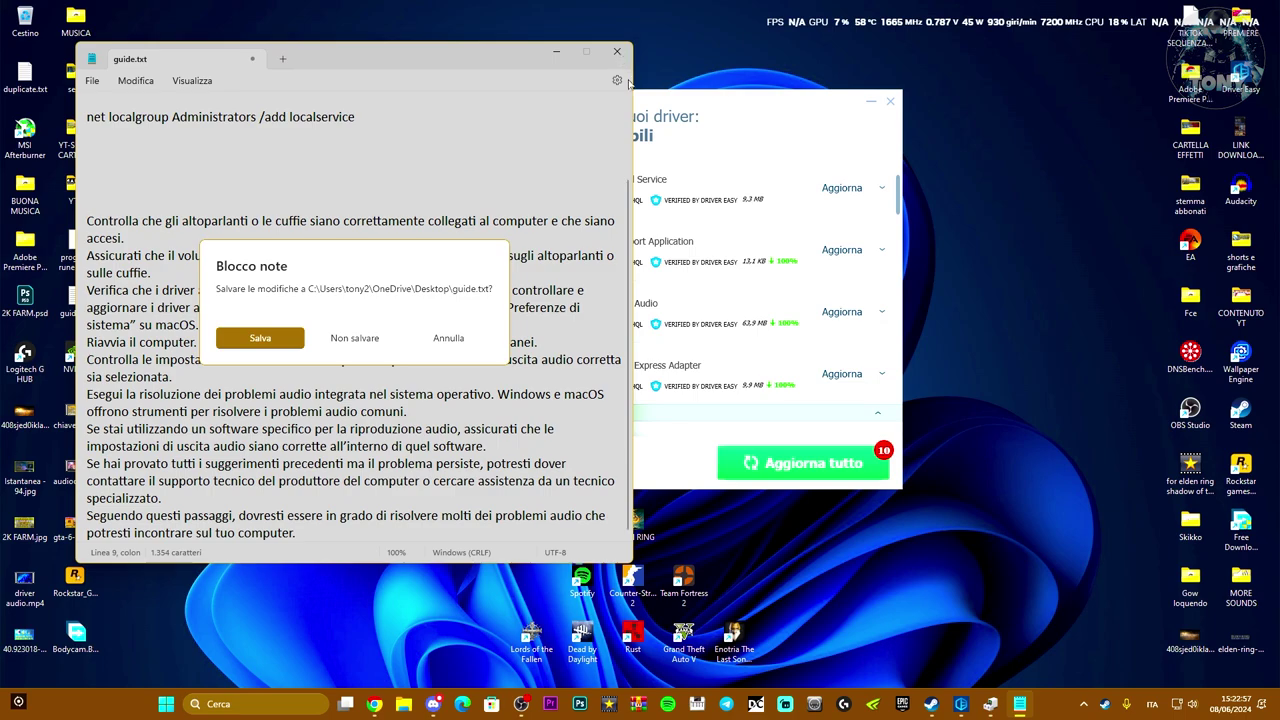
{"action": "left_click", "coordinate": [273, 341]}
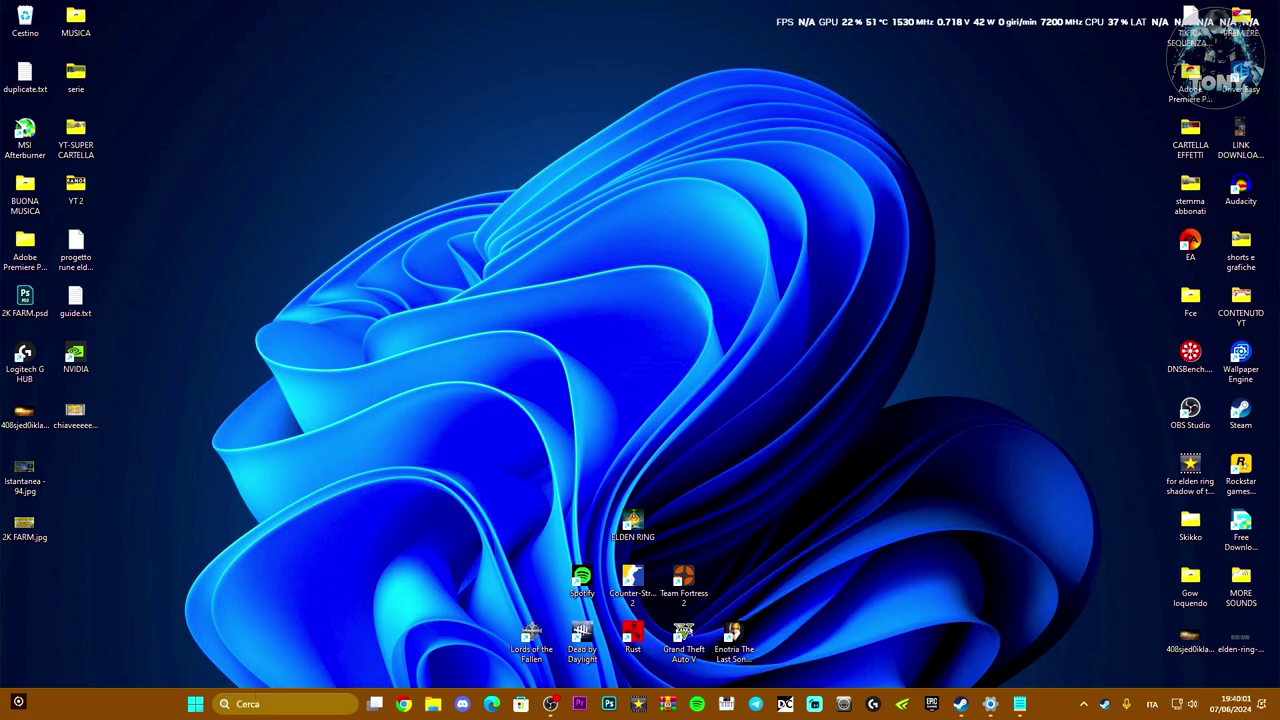
Step: Search Windows for "gest", open Gestione dispositivi, and collapse the Schede di rete category
{"action": "left_click", "coordinate": [260, 703]}
{"action": "type", "text": "gest"}
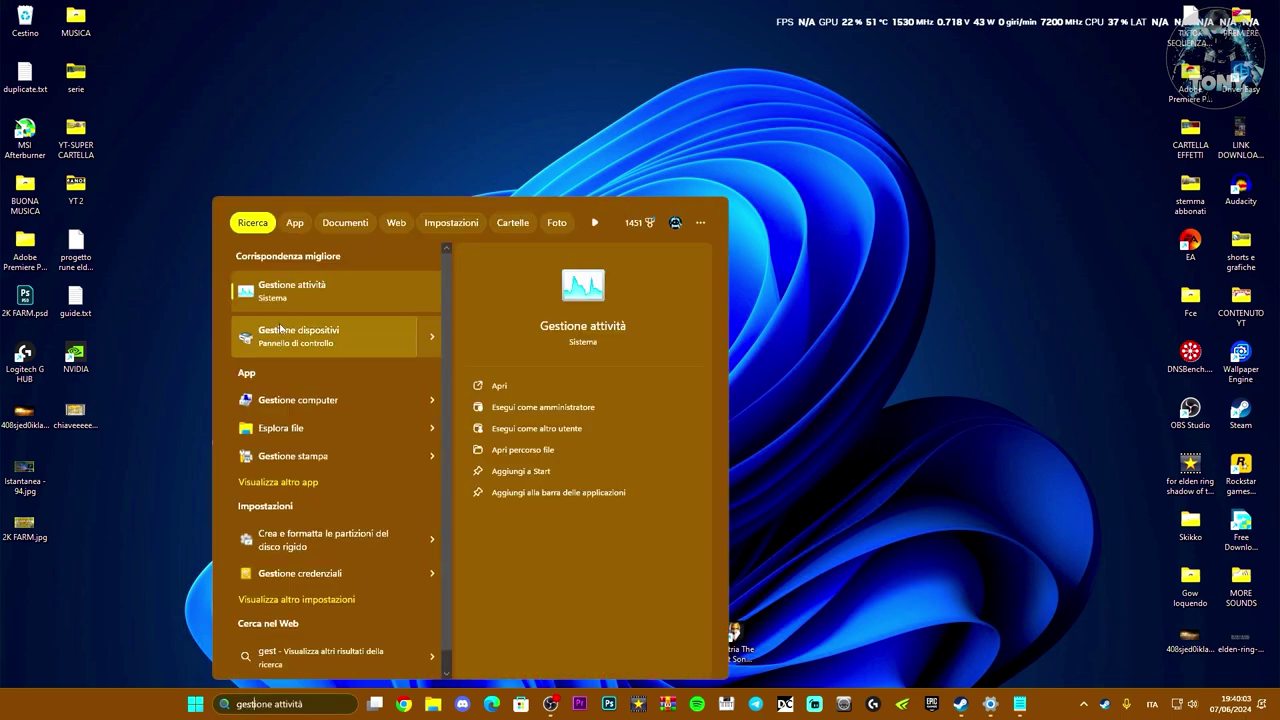
{"action": "left_click", "coordinate": [283, 327]}
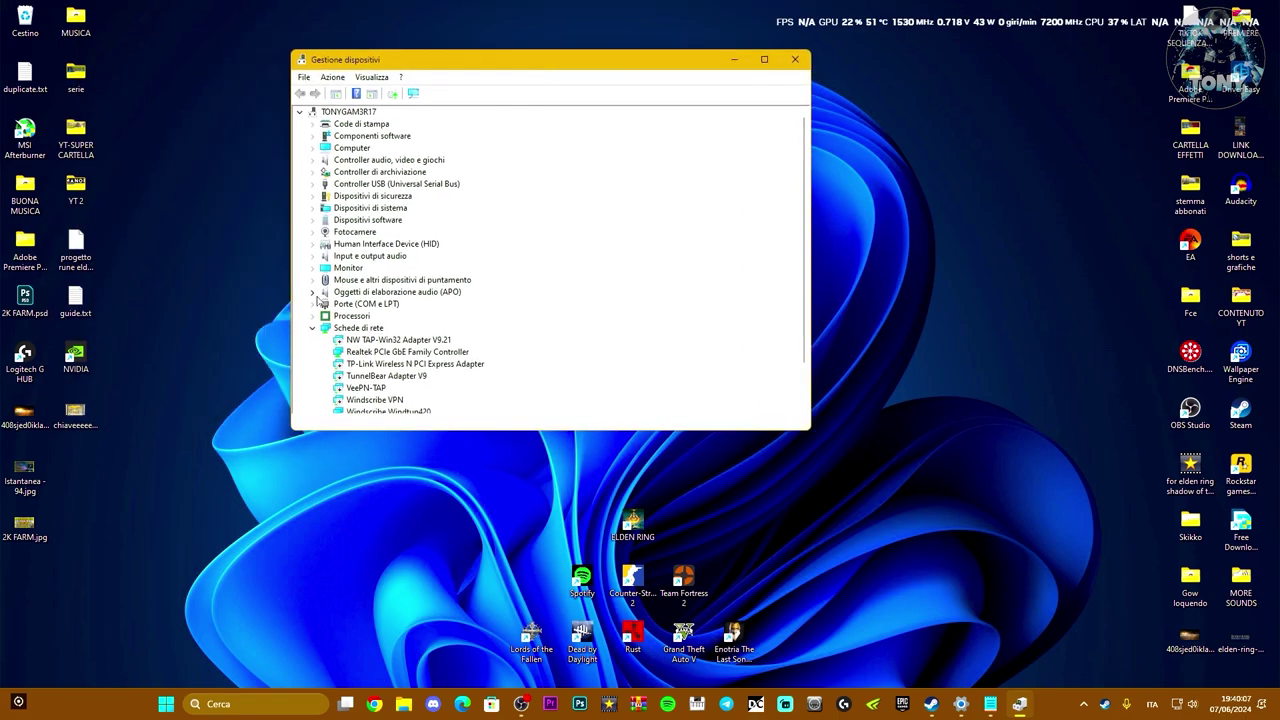
{"action": "scroll", "coordinate": [318, 300], "scroll_direction": "down", "scroll_amount": 1}
{"action": "left_click", "coordinate": [311, 292]}
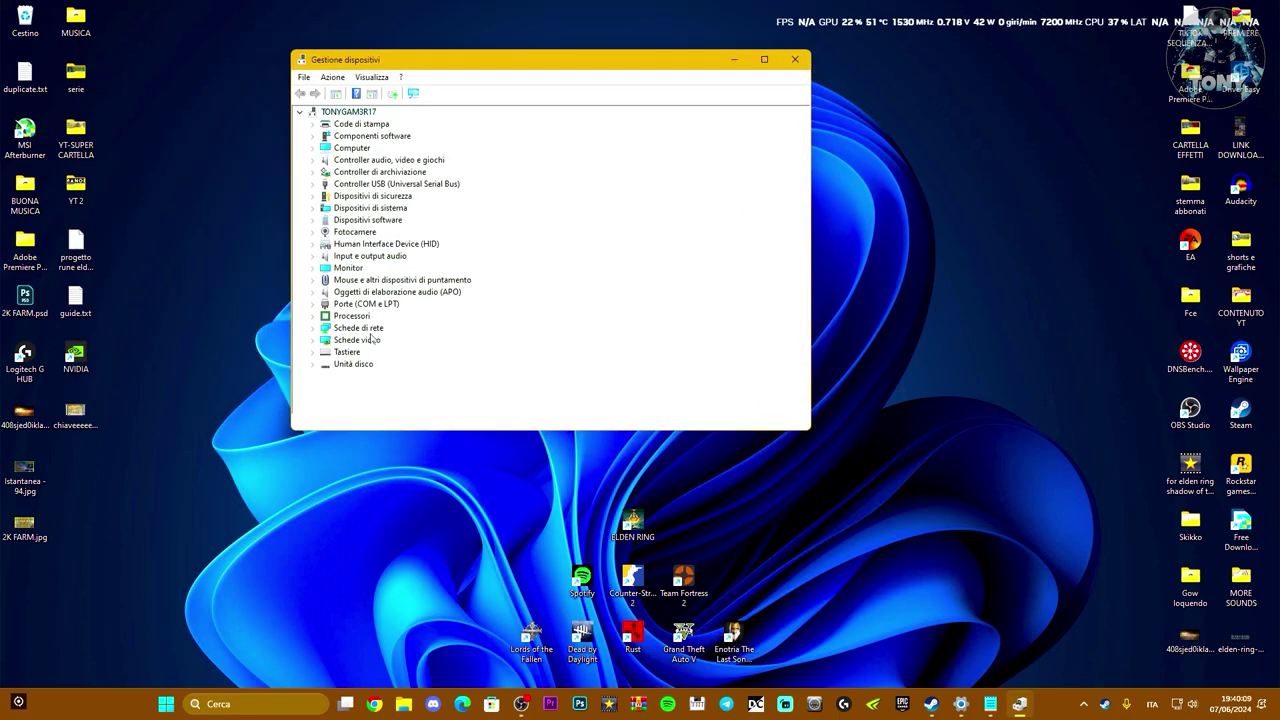
Step: Review the devices under Input e output audio, including the driver options for Altoparlanti (FxSound Audio Enhancer), and collapse the category
{"action": "left_click", "coordinate": [312, 256]}
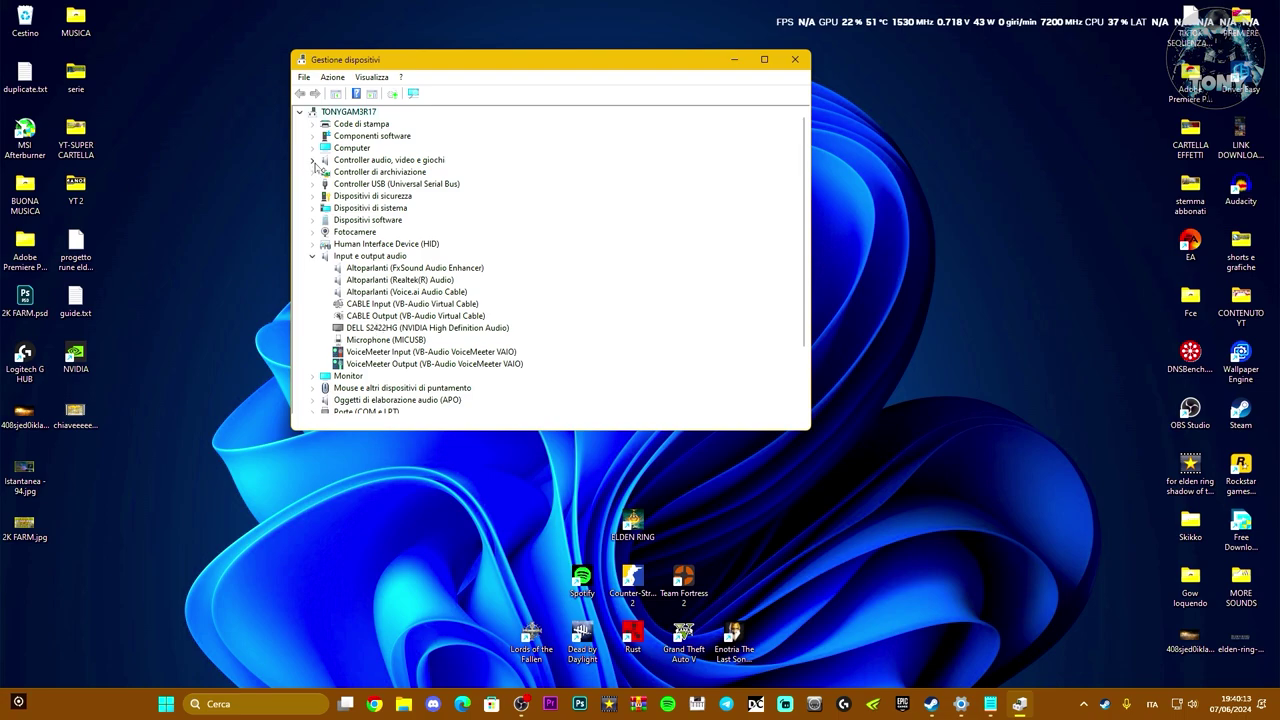
{"action": "left_click", "coordinate": [369, 281]}
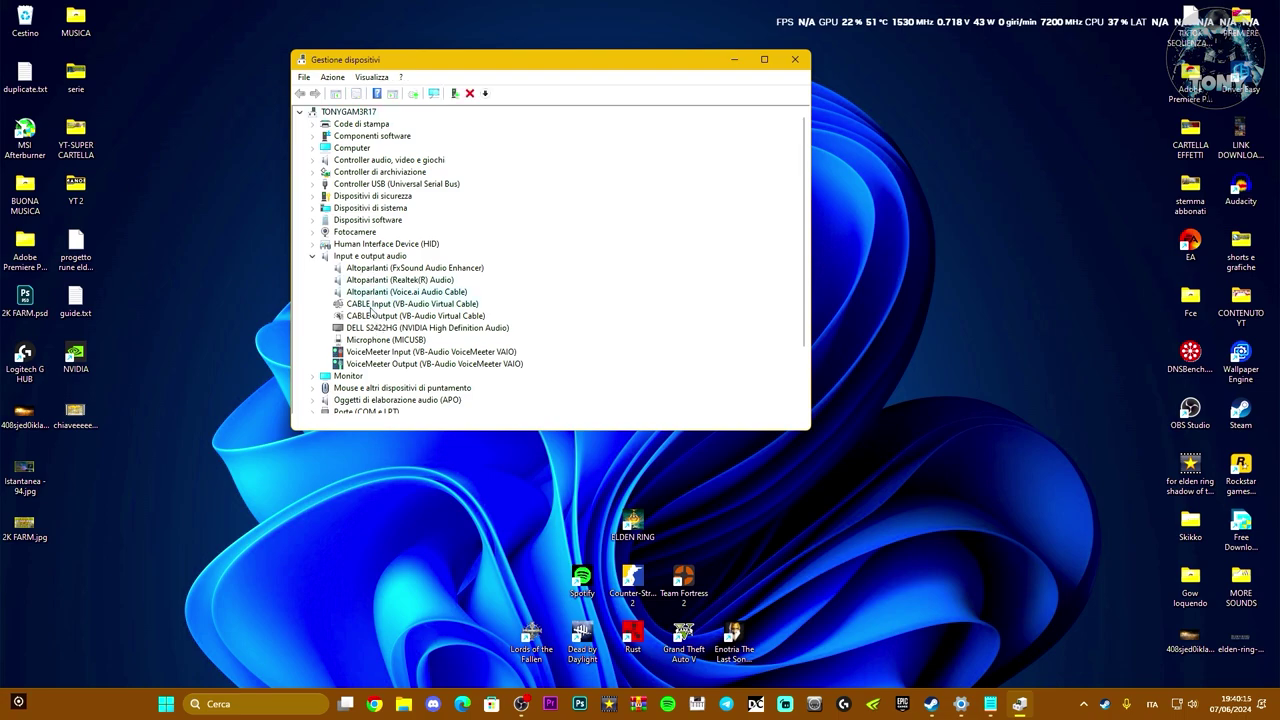
{"action": "left_click", "coordinate": [370, 364]}
{"action": "right_click", "coordinate": [366, 267]}
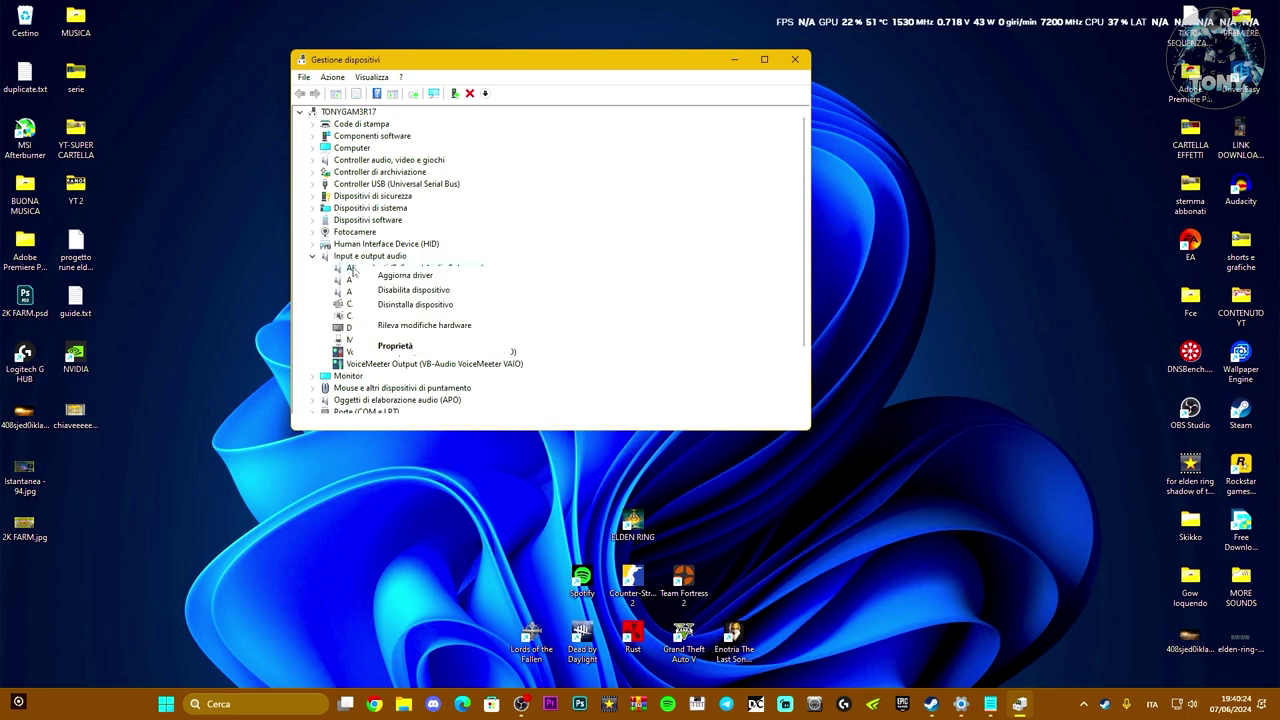
{"action": "left_click", "coordinate": [307, 291]}
{"action": "left_click", "coordinate": [313, 257]}
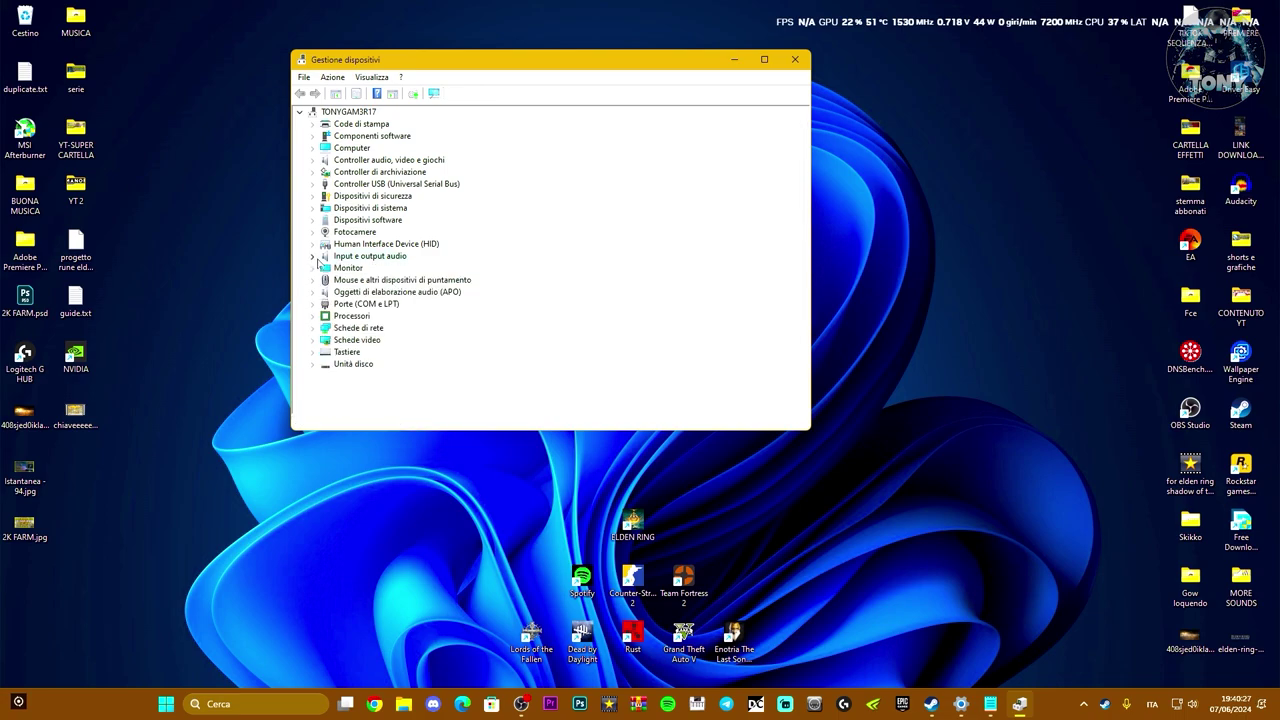
Step: Under Controller audio, video e giochi, update the MICUSB driver manually by installing USB Speakers from the drivers available on the computer
{"action": "left_click", "coordinate": [313, 160]}
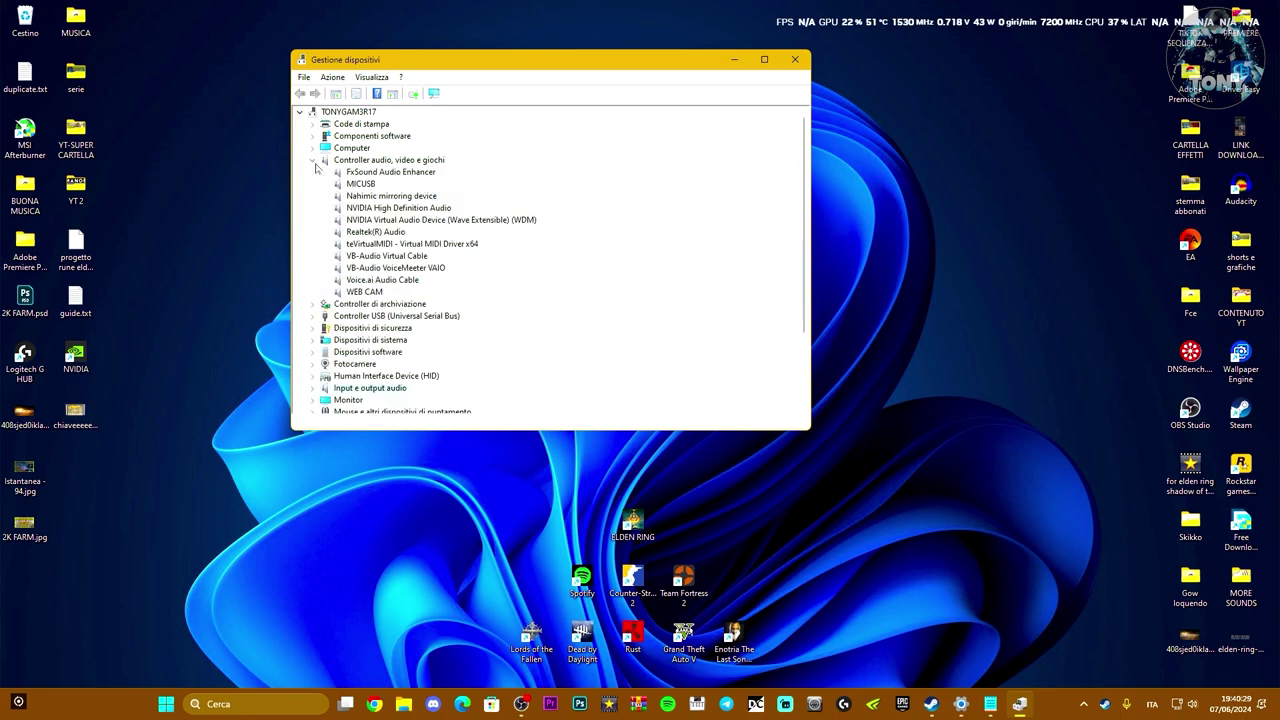
{"action": "left_click", "coordinate": [364, 290]}
{"action": "right_click", "coordinate": [356, 188]}
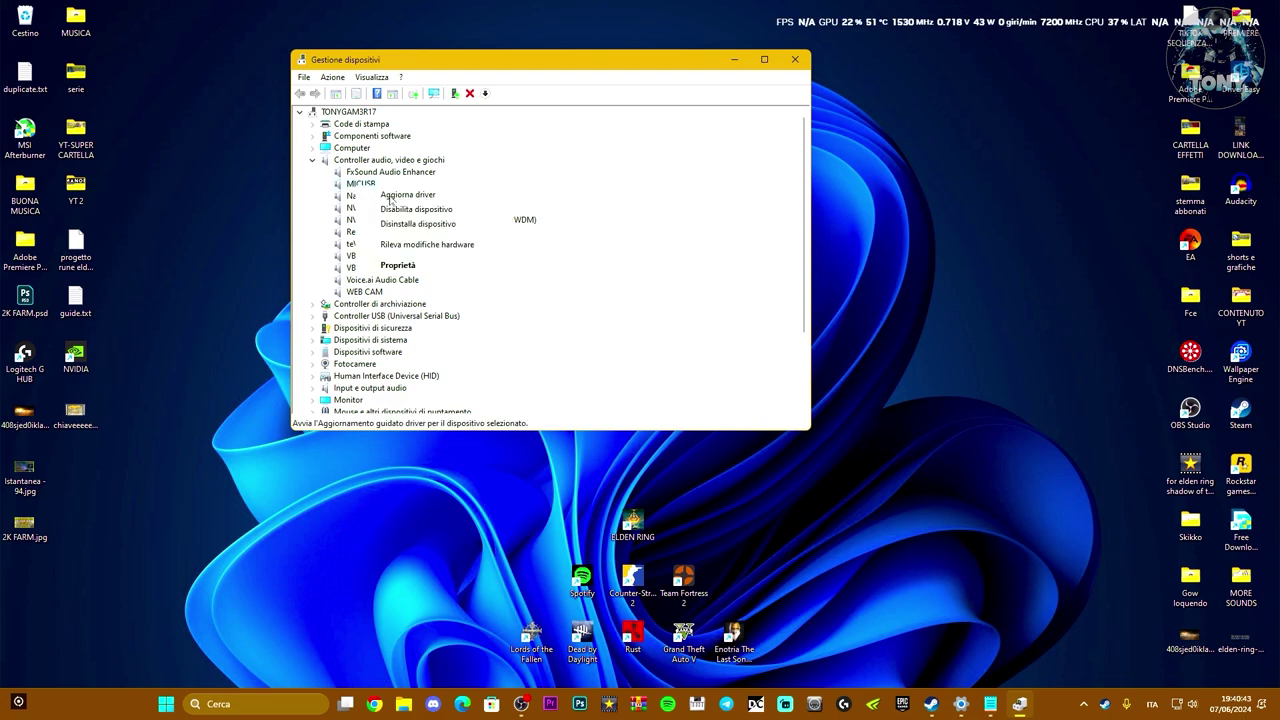
{"action": "left_click", "coordinate": [378, 196]}
{"action": "left_click_drag", "start_coordinate": [490, 135], "coordinate": [863, 150]}
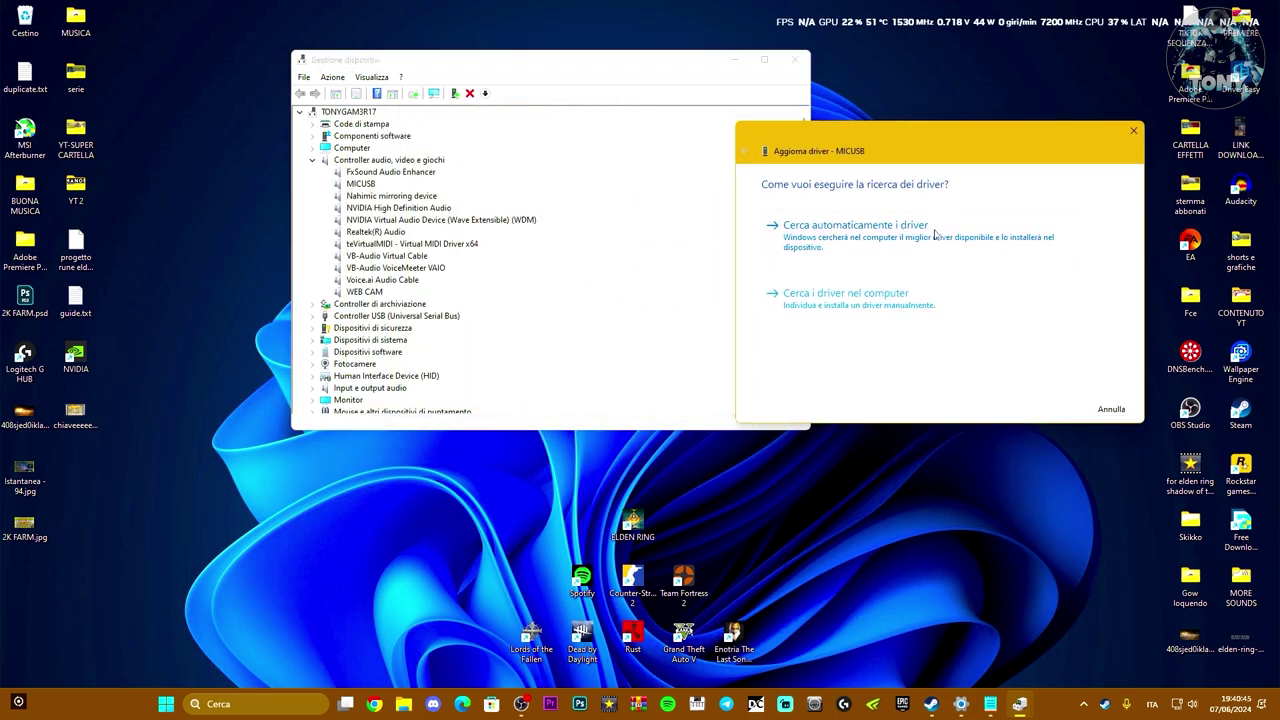
{"action": "left_click", "coordinate": [845, 299]}
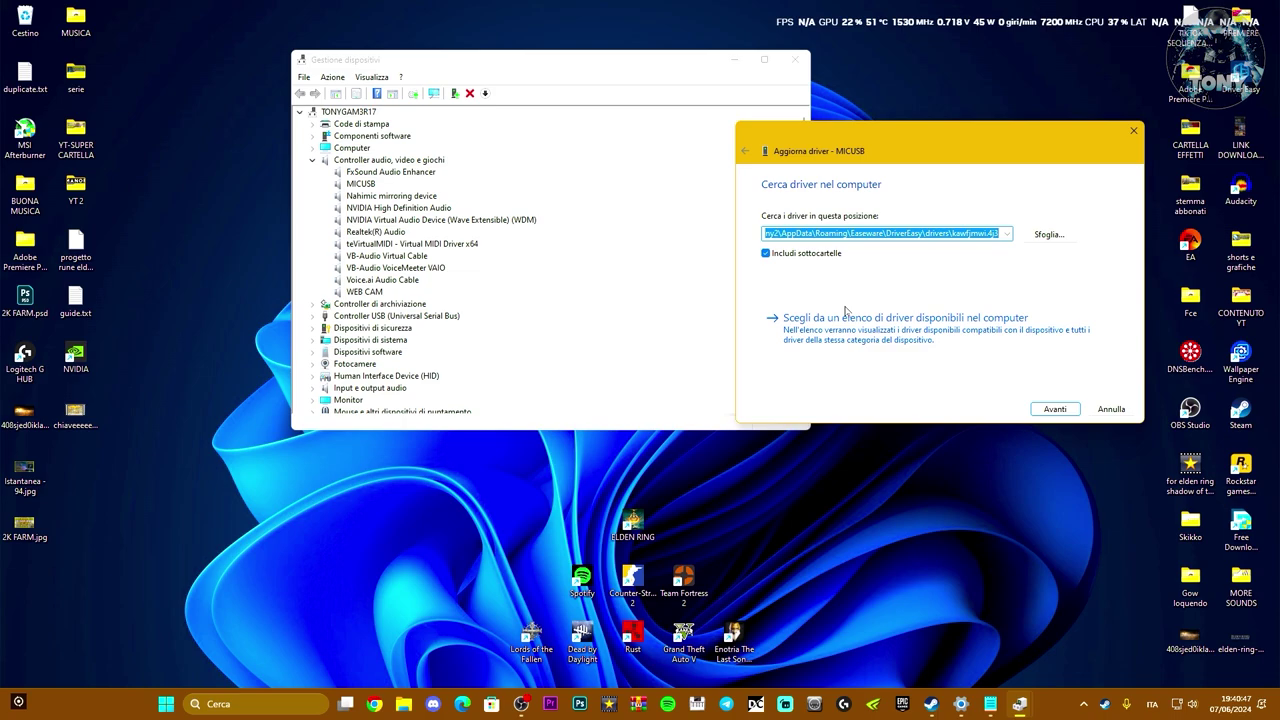
{"action": "left_click", "coordinate": [845, 315]}
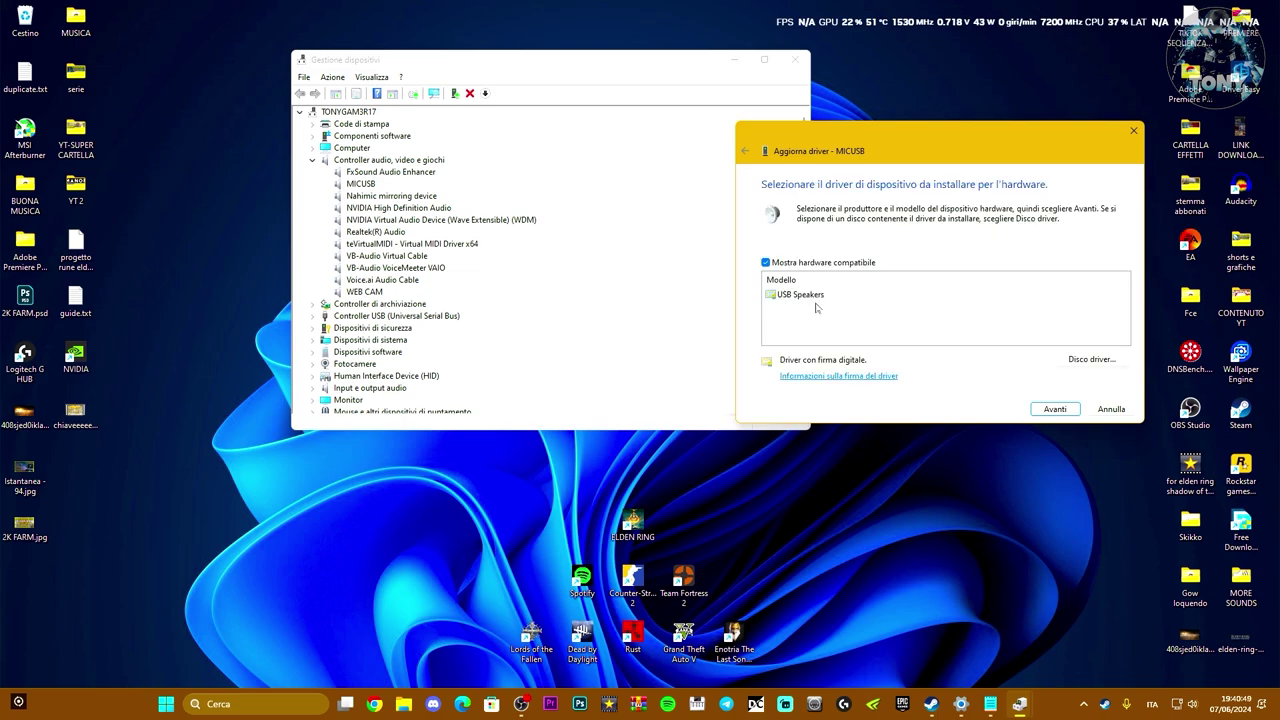
{"action": "left_click", "coordinate": [800, 296]}
{"action": "left_click", "coordinate": [1060, 412]}
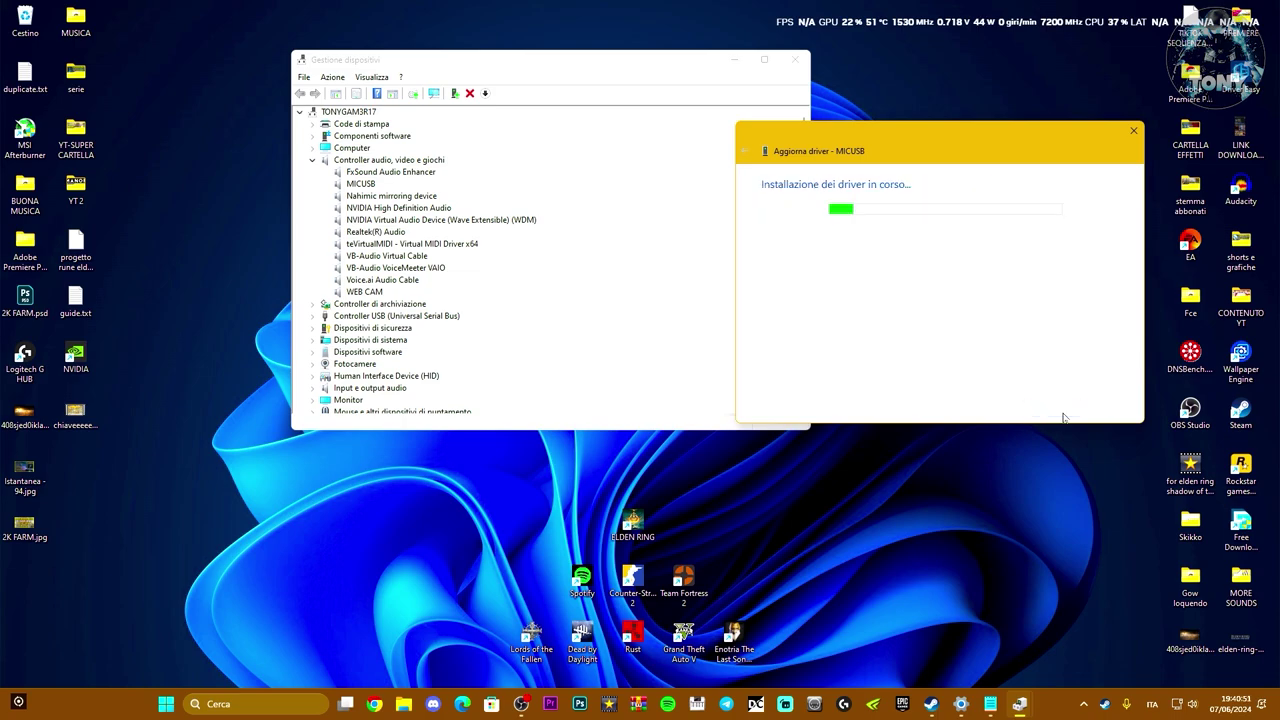
{"action": "key", "text": "Return"}
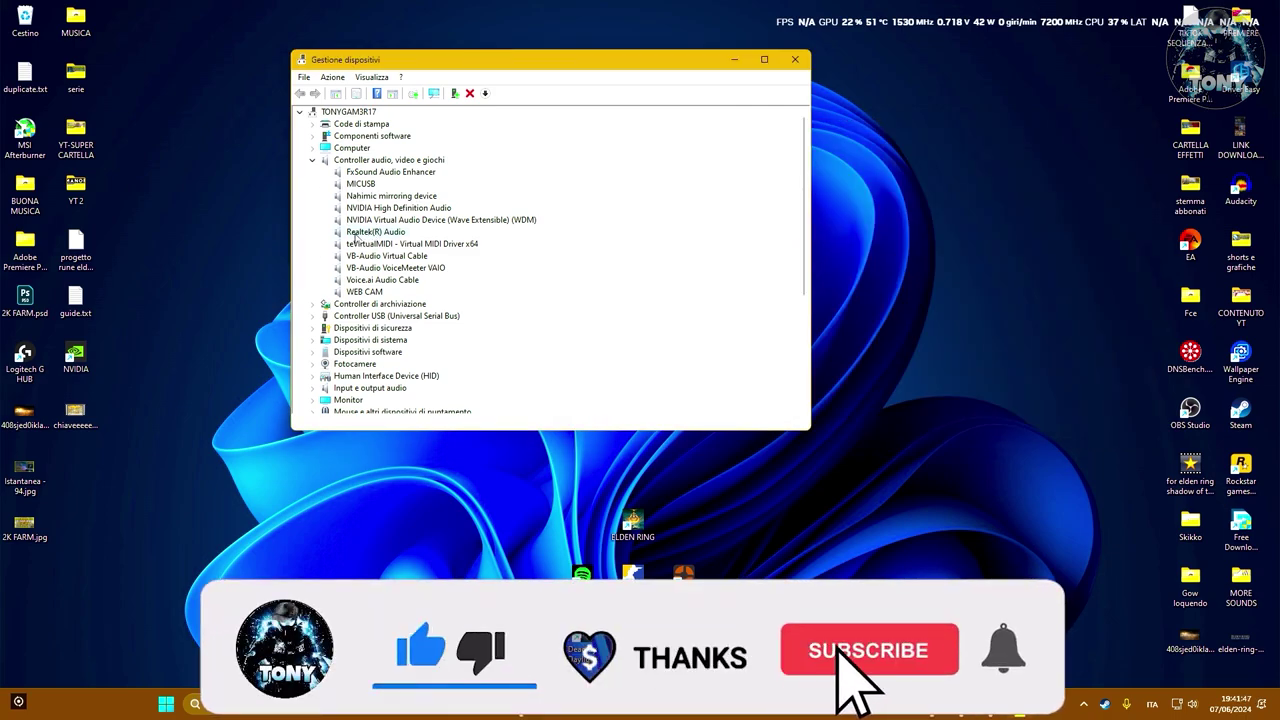
Step: Check the driver update option for Realtek(R) Audio, collapse Controller audio, video e giochi, and close Gestione dispositivi
{"action": "right_click", "coordinate": [361, 237]}
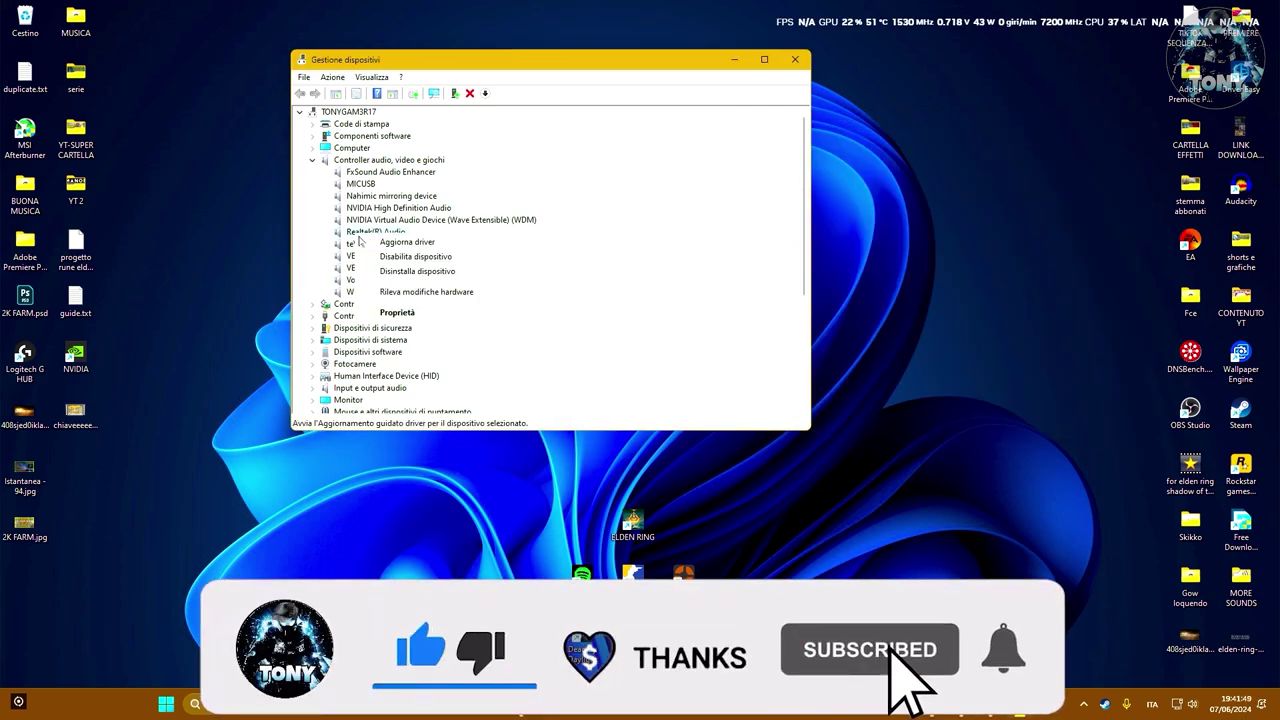
{"action": "left_click", "coordinate": [388, 241]}
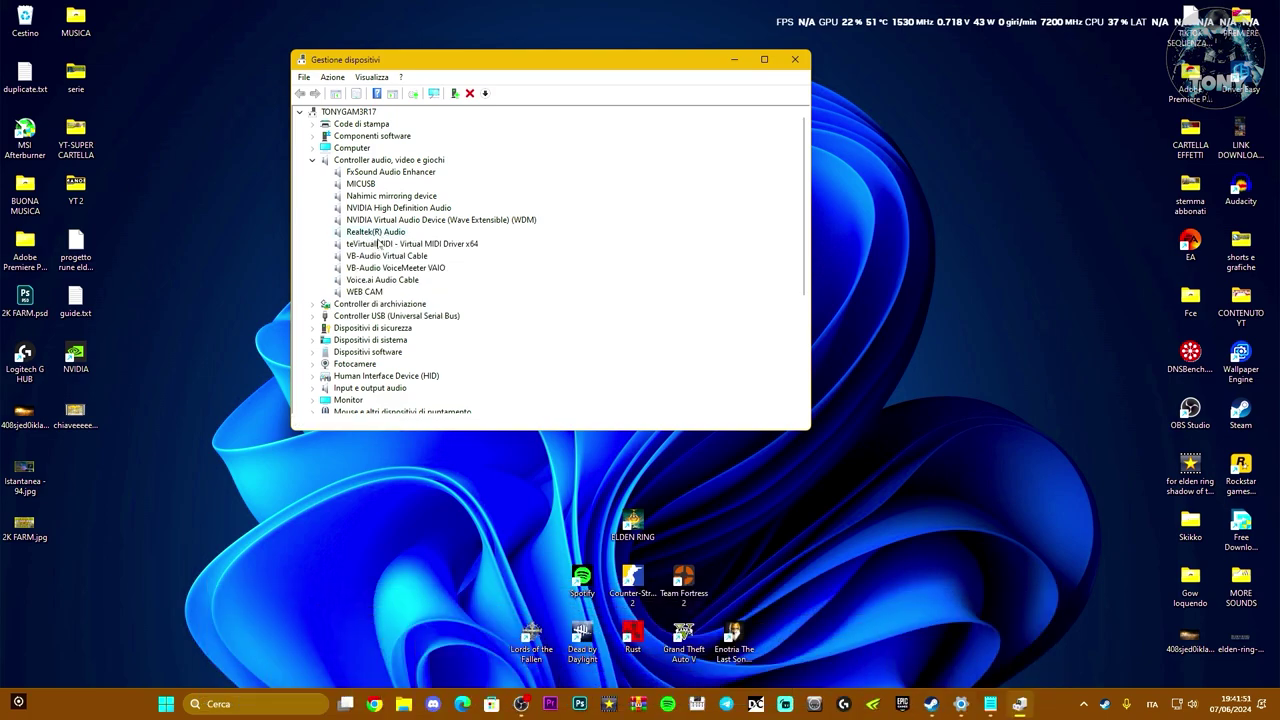
{"action": "left_click", "coordinate": [312, 160]}
{"action": "left_click", "coordinate": [794, 61]}
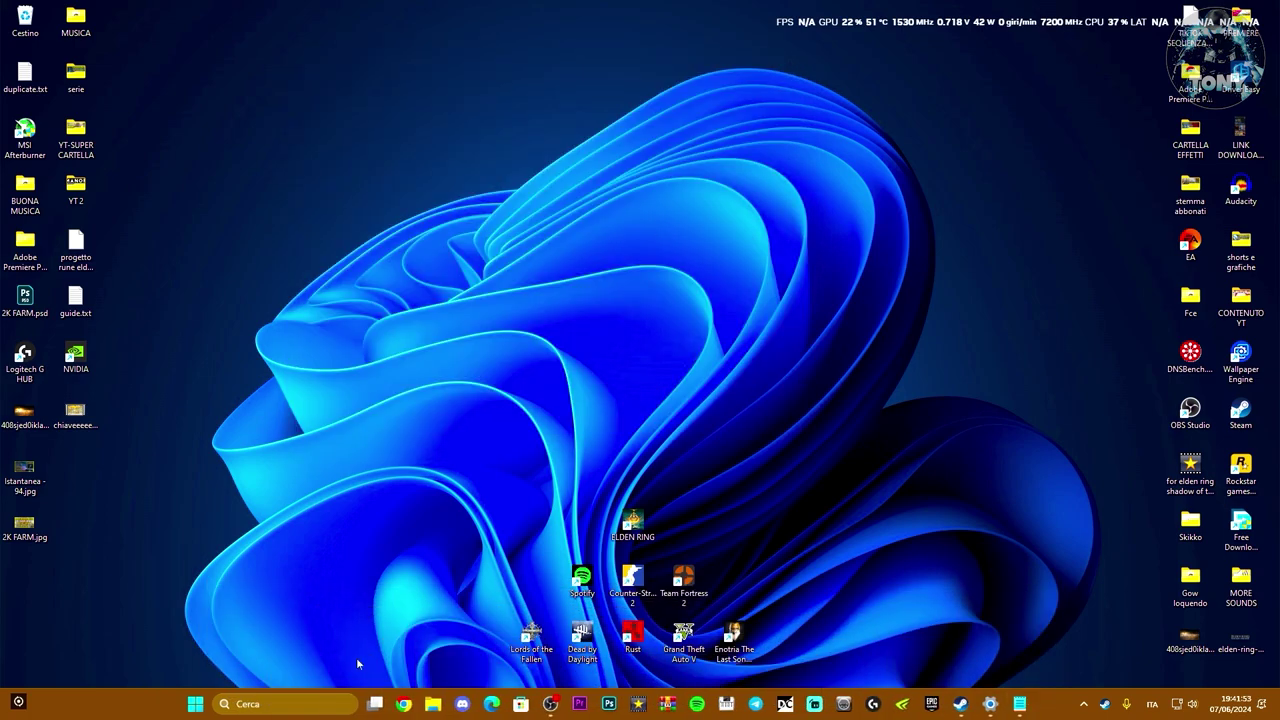
Step: Search Windows for "mmsys.cpl" and open the Audio dialog with the playback devices
{"action": "left_click", "coordinate": [298, 700]}
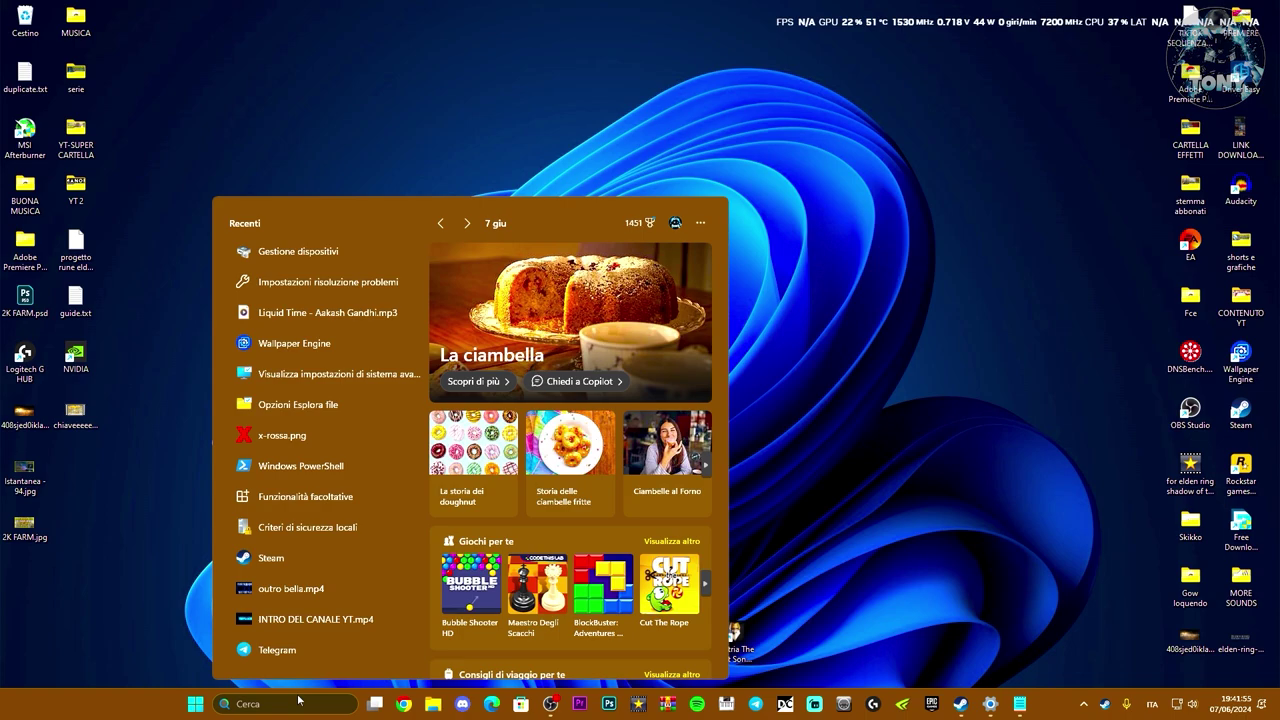
{"action": "type", "text": "mmse"}
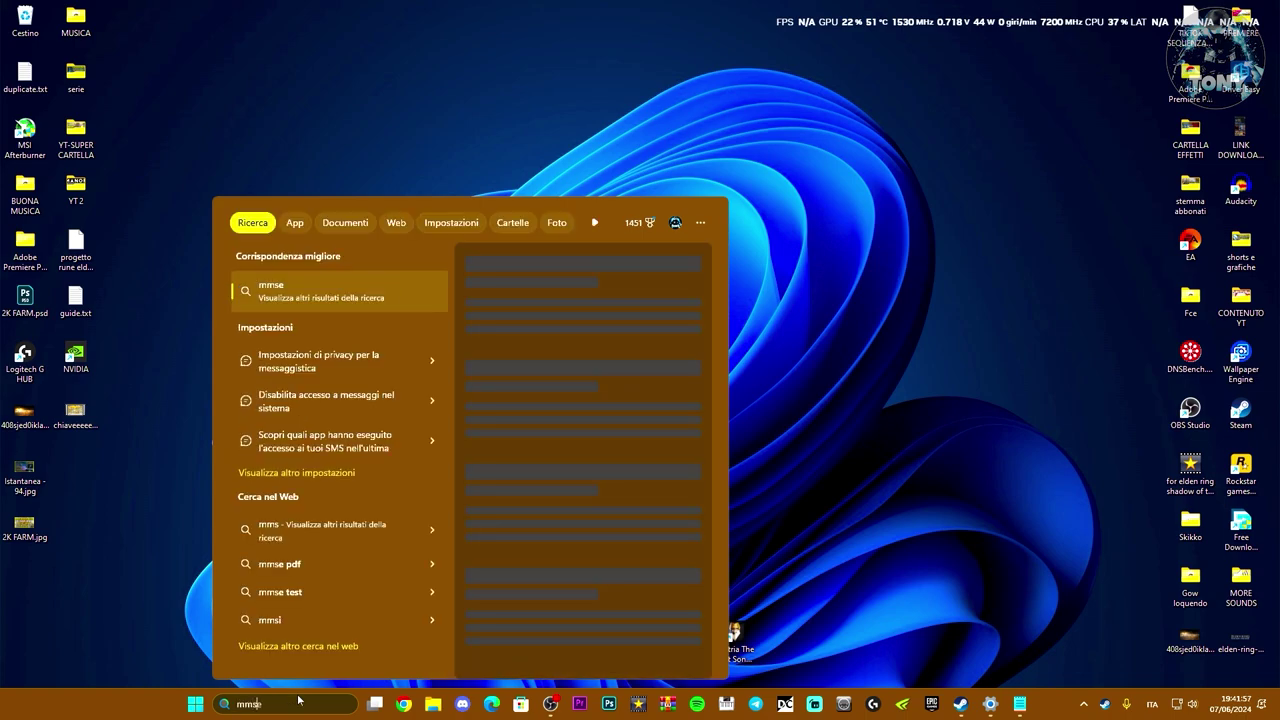
{"action": "key", "text": "BackSpace"}
{"action": "type", "text": "ys.cpl sounds"}
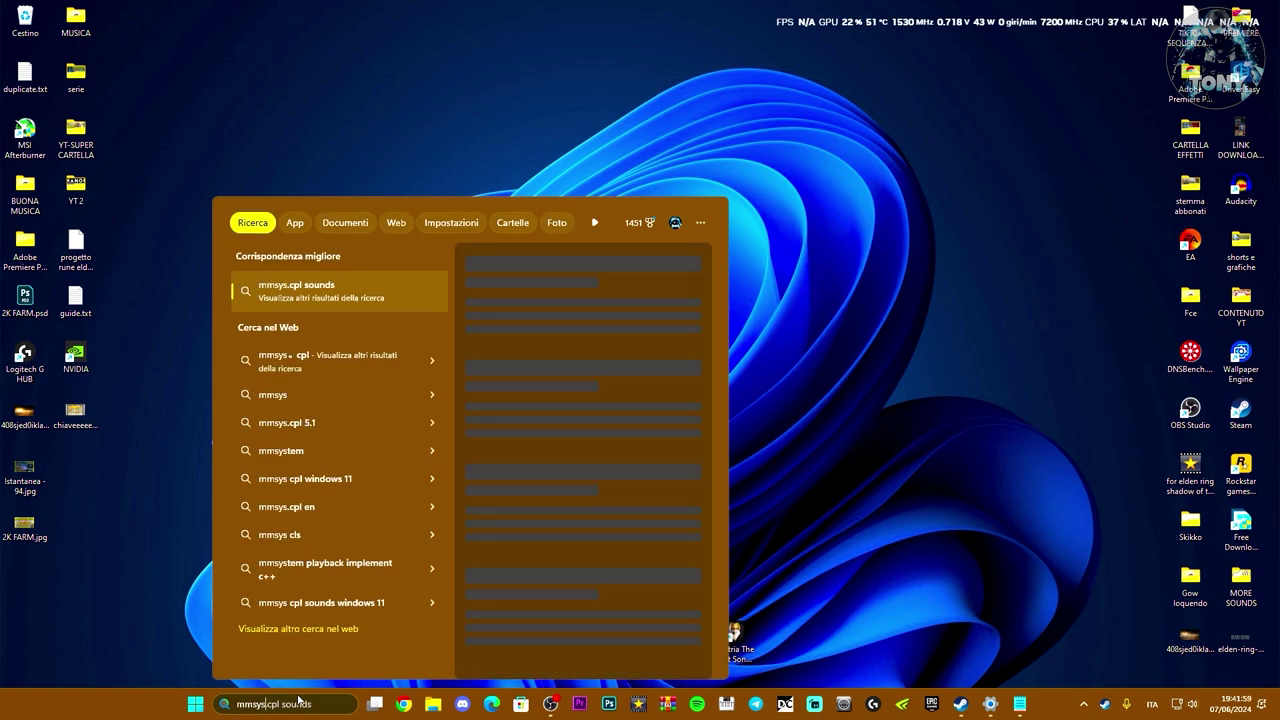
{"action": "key", "text": "BackSpace"}
{"action": "key", "text": "BackSpace"}
{"action": "key", "text": "BackSpace"}
{"action": "key", "text": "BackSpace"}
{"action": "key", "text": "BackSpace"}
{"action": "key", "text": "BackSpace"}
{"action": "key", "text": "BackSpace"}
{"action": "key", "text": "Return"}
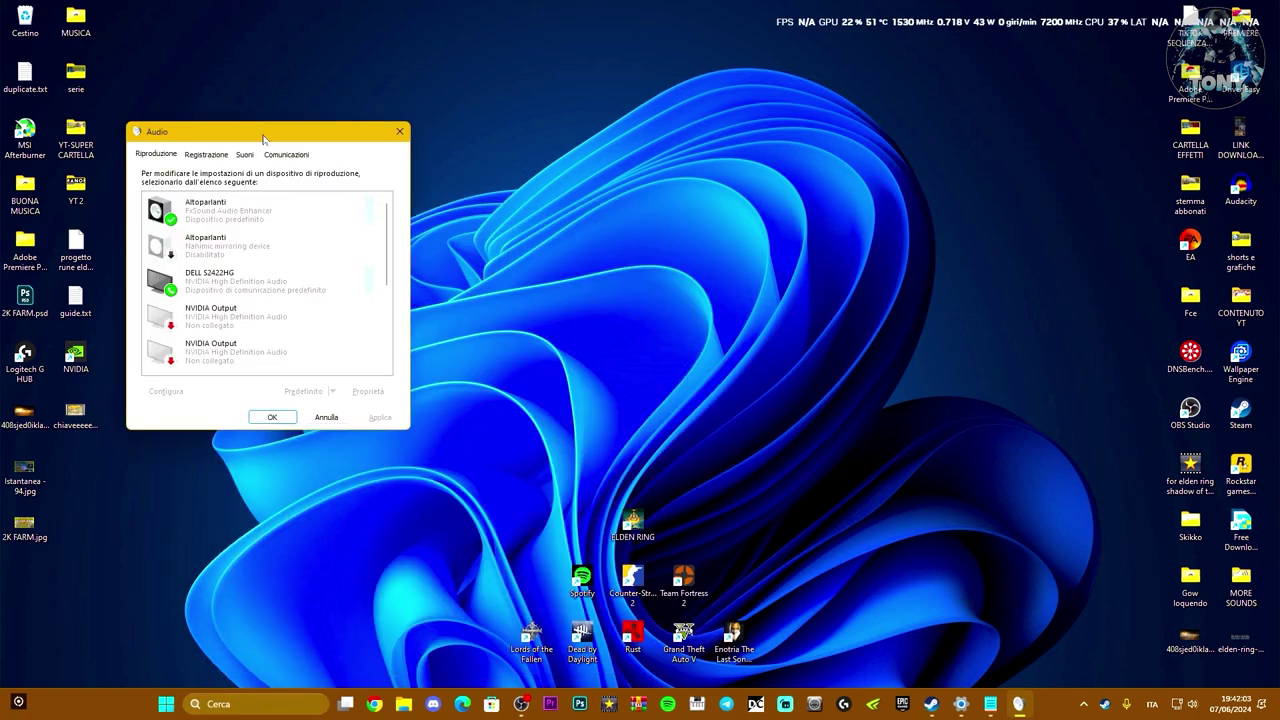
Step: Move the Audio dialog toward the middle of the desktop and enable the Altoparlanti playback device of the Nahimic mirroring device
{"action": "left_click_drag", "start_coordinate": [264, 136], "coordinate": [601, 164]}
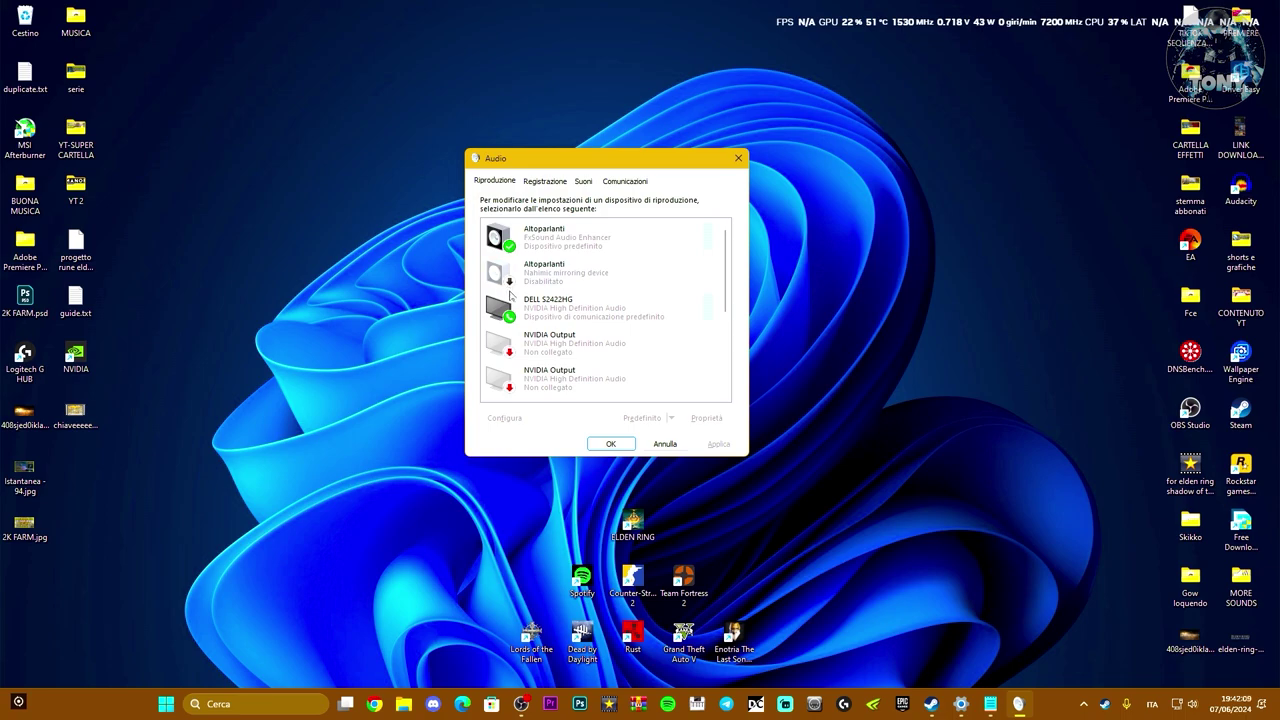
{"action": "right_click", "coordinate": [543, 273]}
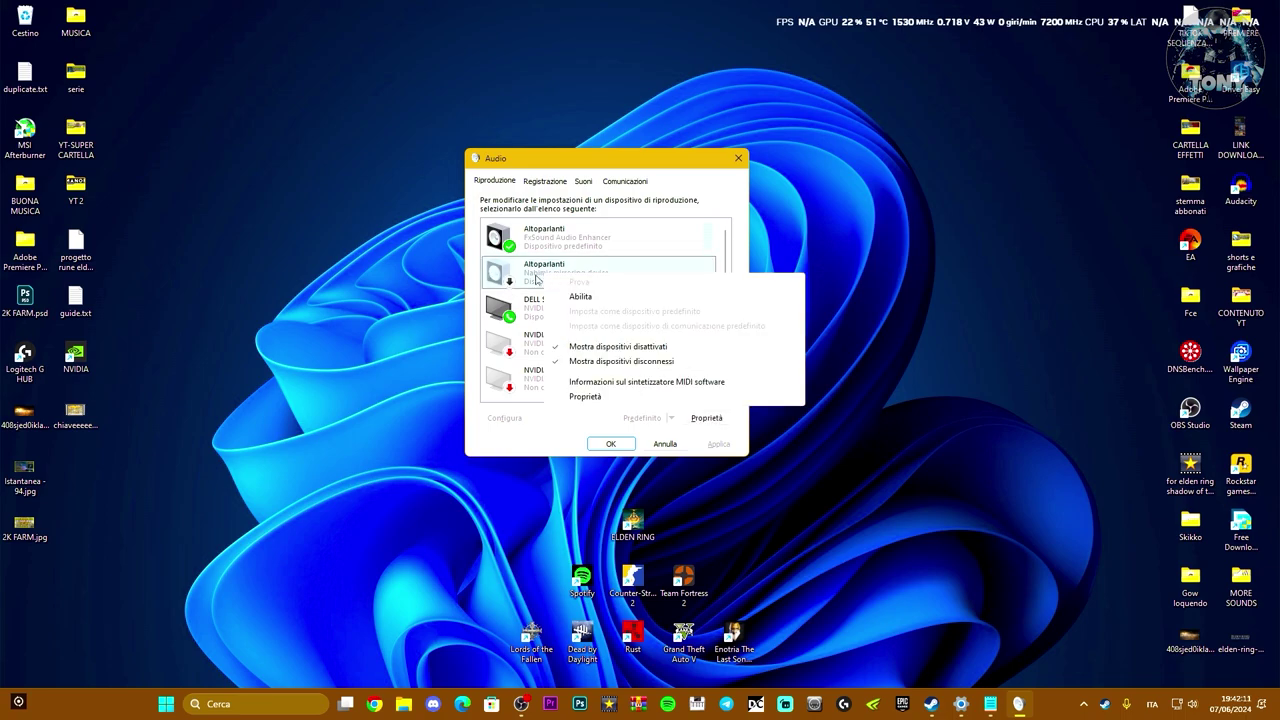
{"action": "left_click", "coordinate": [581, 297]}
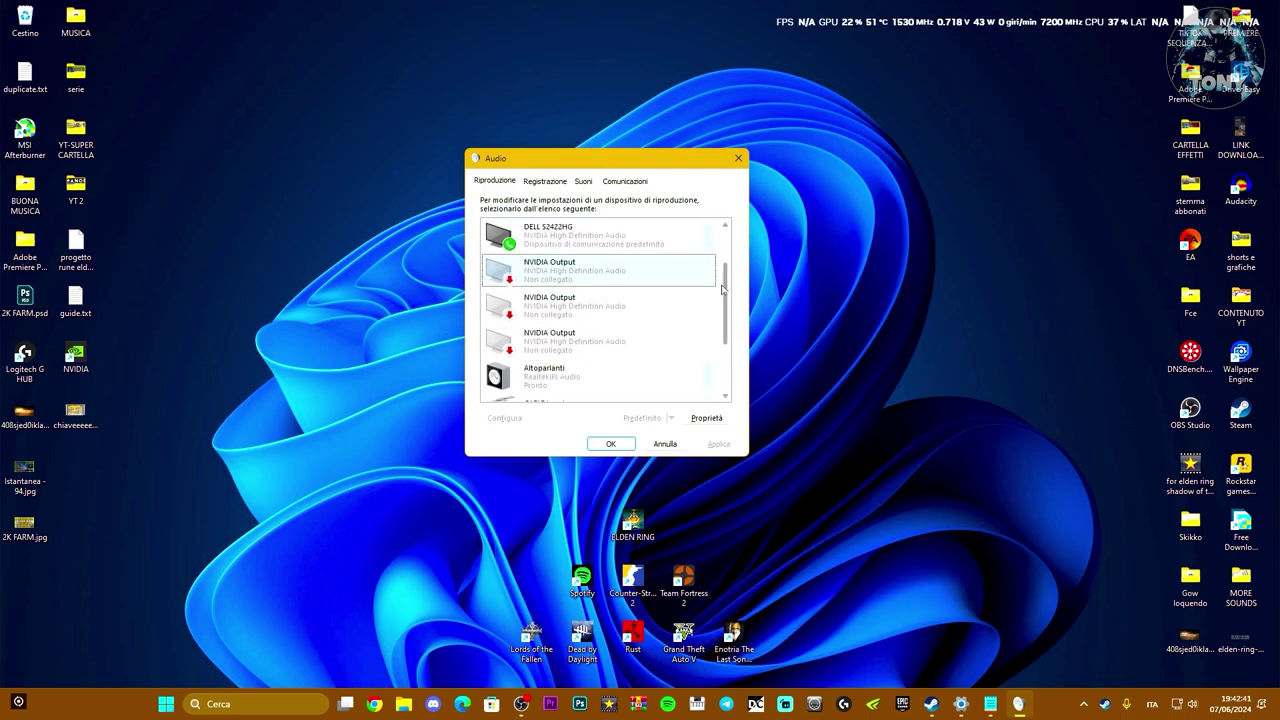
Step: Inspect the NVIDIA Output entries and their available options in the playback list, leave them unchanged, and close the Audio dialog
{"action": "left_click", "coordinate": [512, 304]}
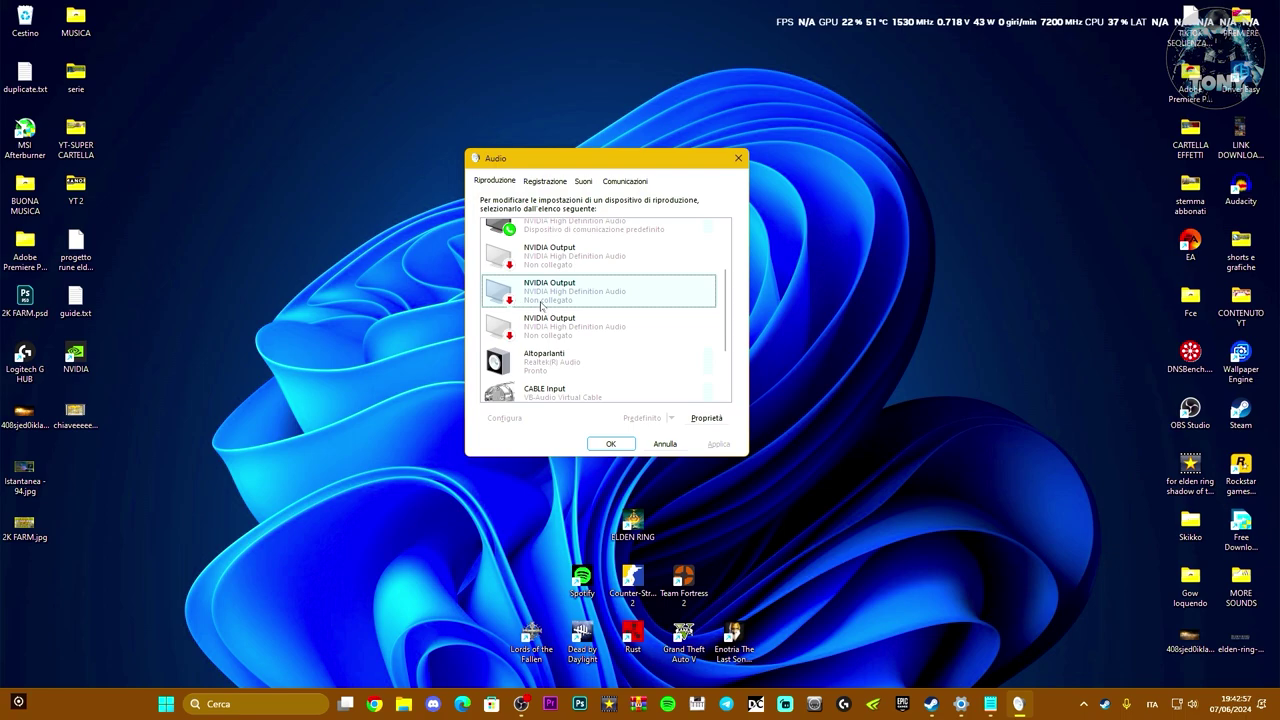
{"action": "scroll", "coordinate": [545, 295], "scroll_direction": "down", "scroll_amount": 2}
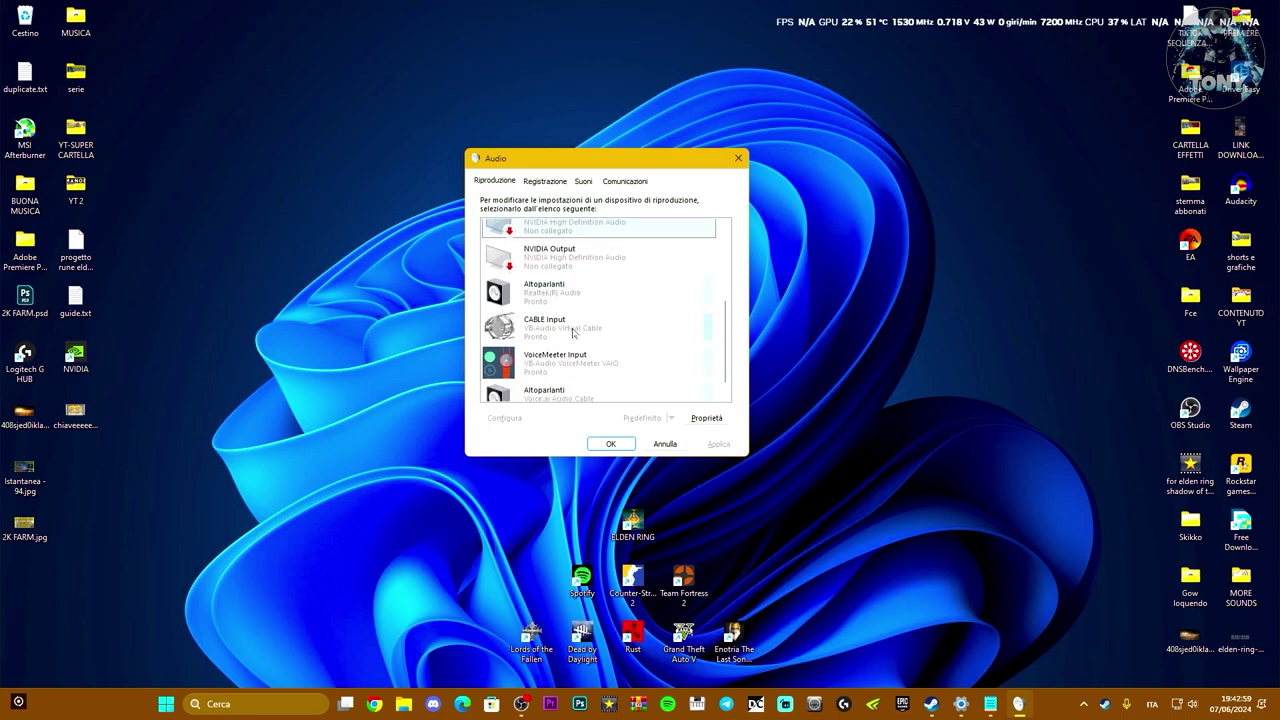
{"action": "right_click", "coordinate": [536, 230]}
{"action": "left_click", "coordinate": [525, 270]}
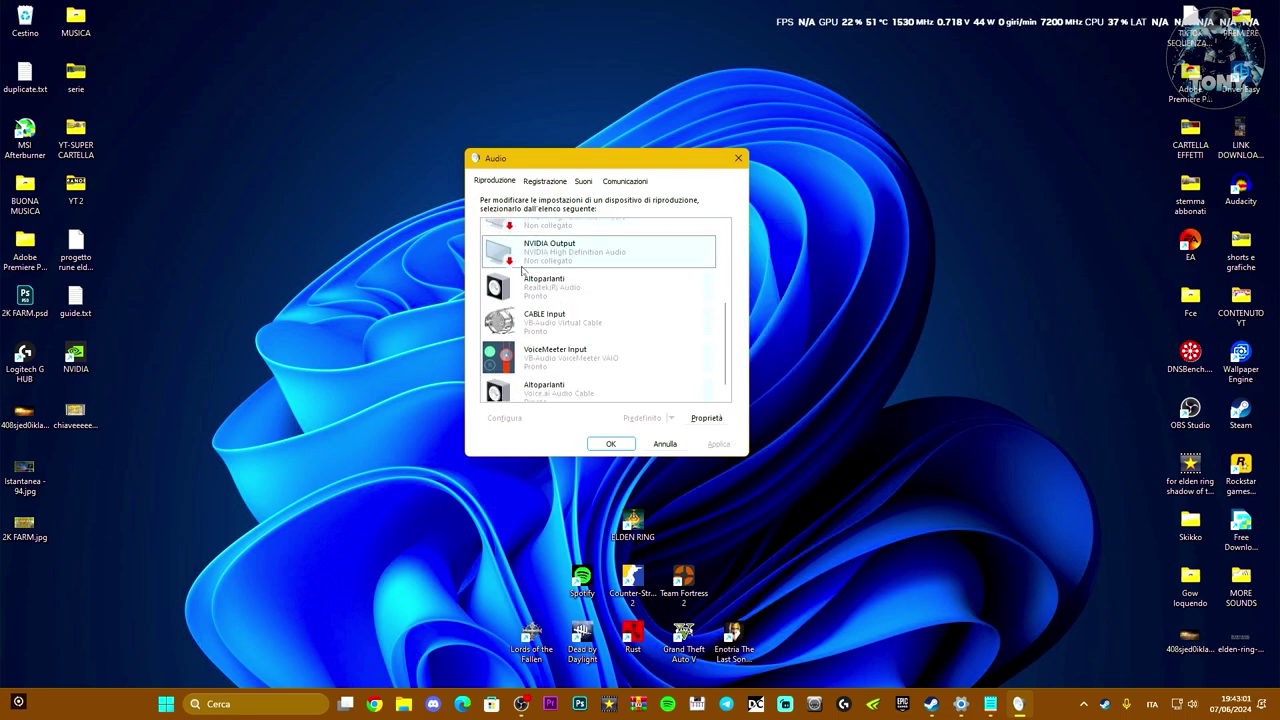
{"action": "scroll", "coordinate": [566, 345], "scroll_direction": "up", "scroll_amount": 1}
{"action": "scroll", "coordinate": [566, 345], "scroll_direction": "up", "scroll_amount": 1}
{"action": "left_click", "coordinate": [536, 270]}
{"action": "scroll", "coordinate": [539, 286], "scroll_direction": "up", "scroll_amount": 1}
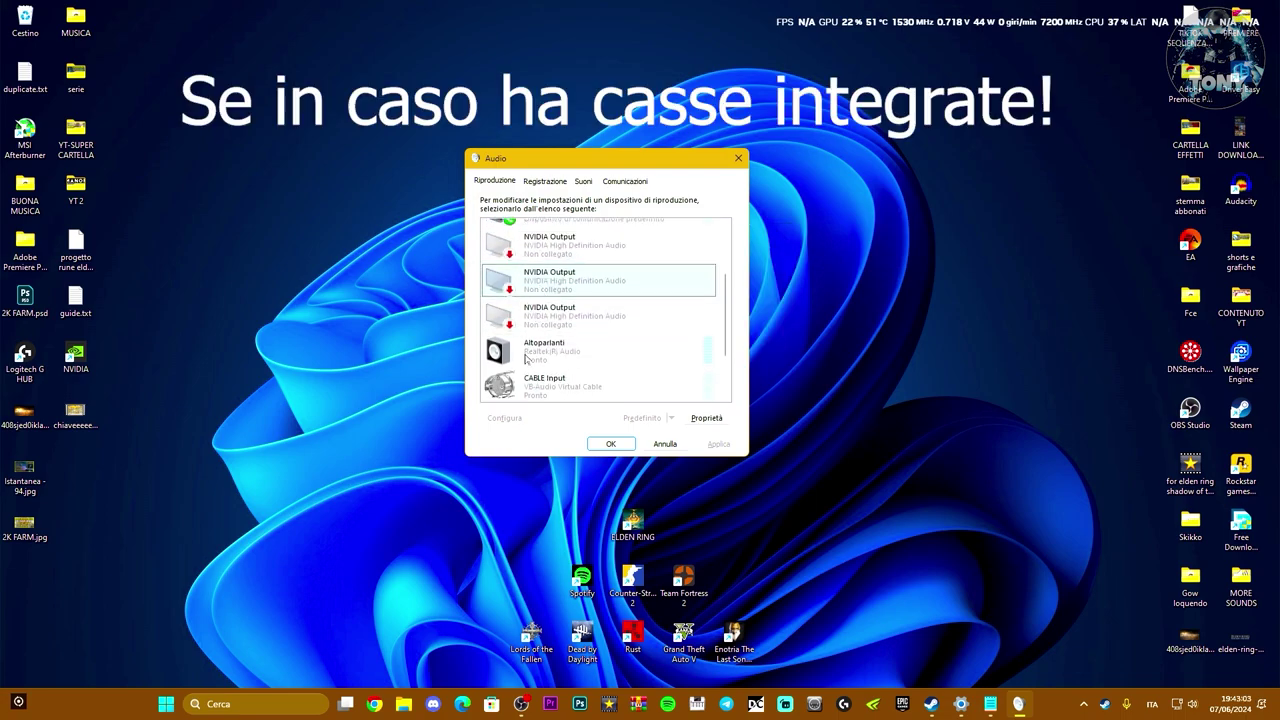
{"action": "right_click", "coordinate": [541, 287]}
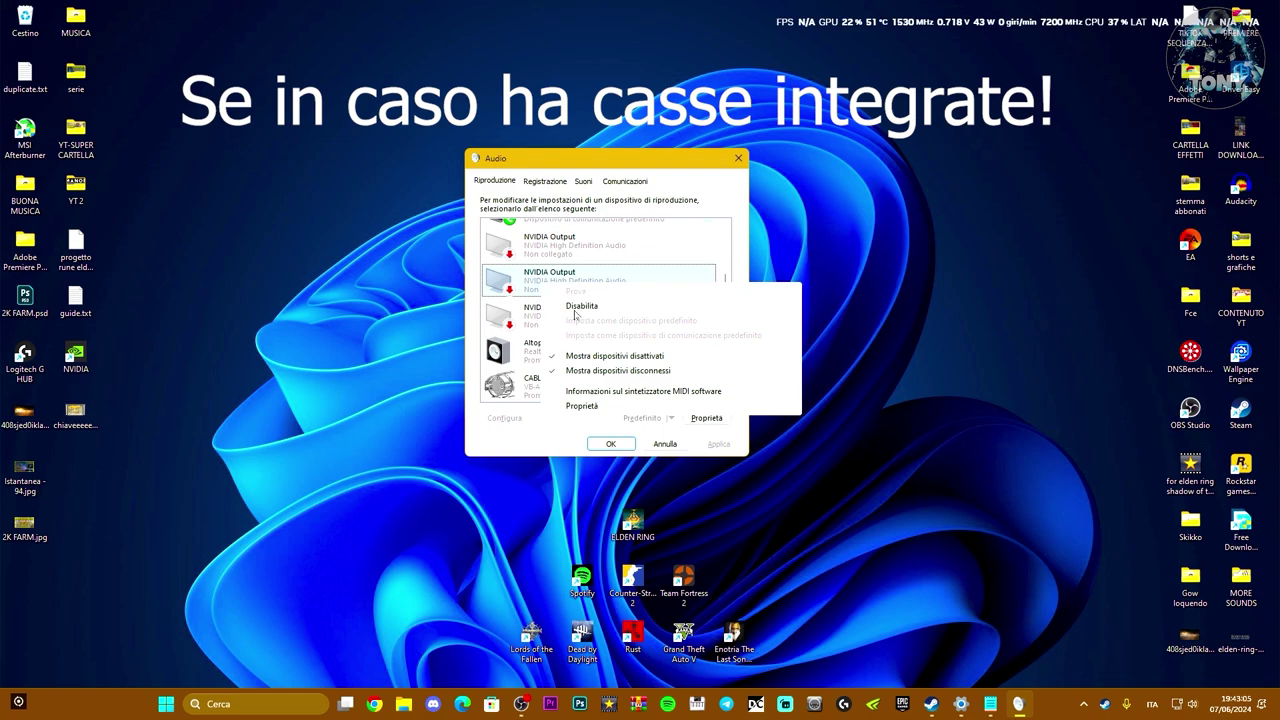
{"action": "left_click", "coordinate": [525, 295]}
{"action": "scroll", "coordinate": [590, 317], "scroll_direction": "down", "scroll_amount": 3}
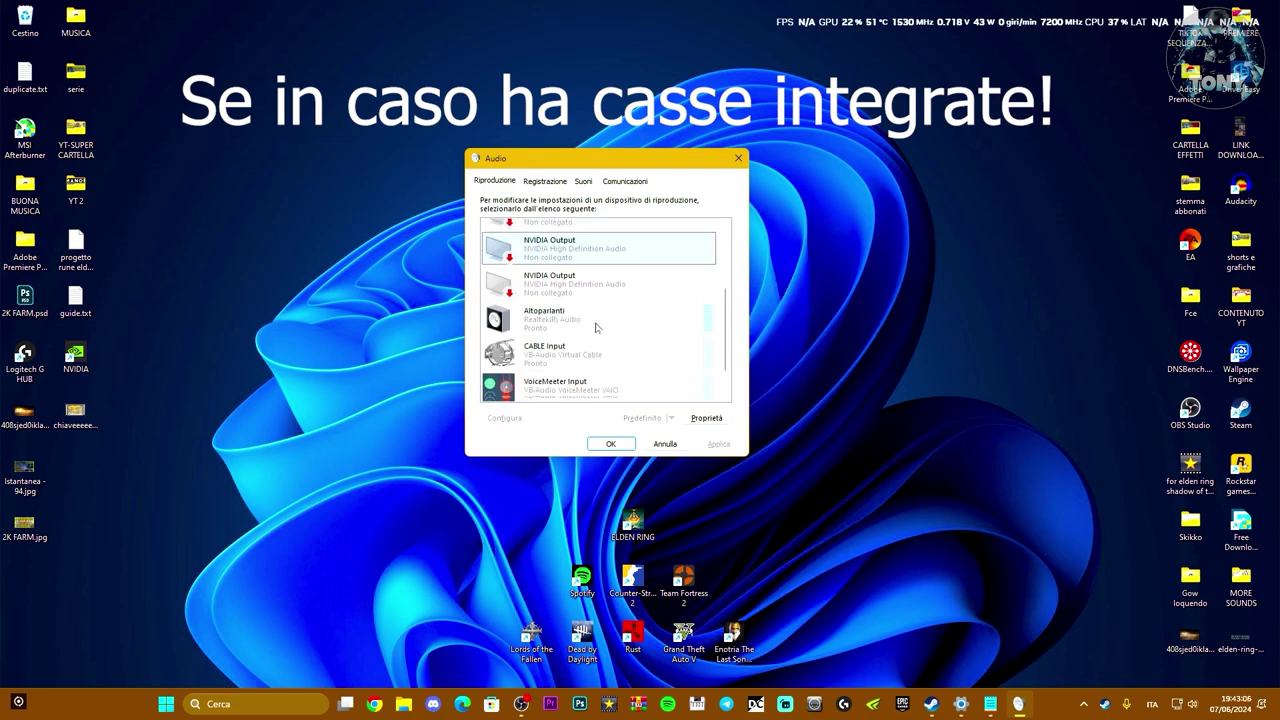
{"action": "left_click", "coordinate": [738, 158]}
Step: Search Windows for "cmd" and open Prompt dei comandi as administrator
{"action": "left_click", "coordinate": [270, 703]}
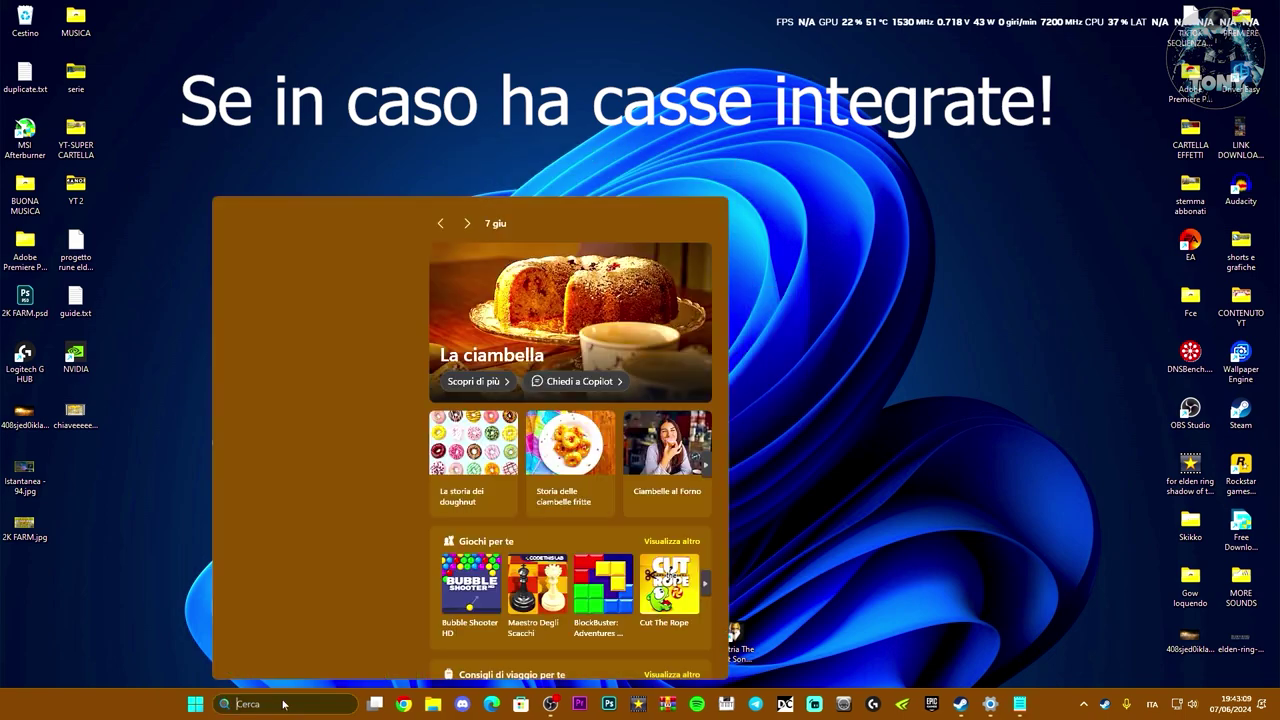
{"action": "type", "text": "cmd"}
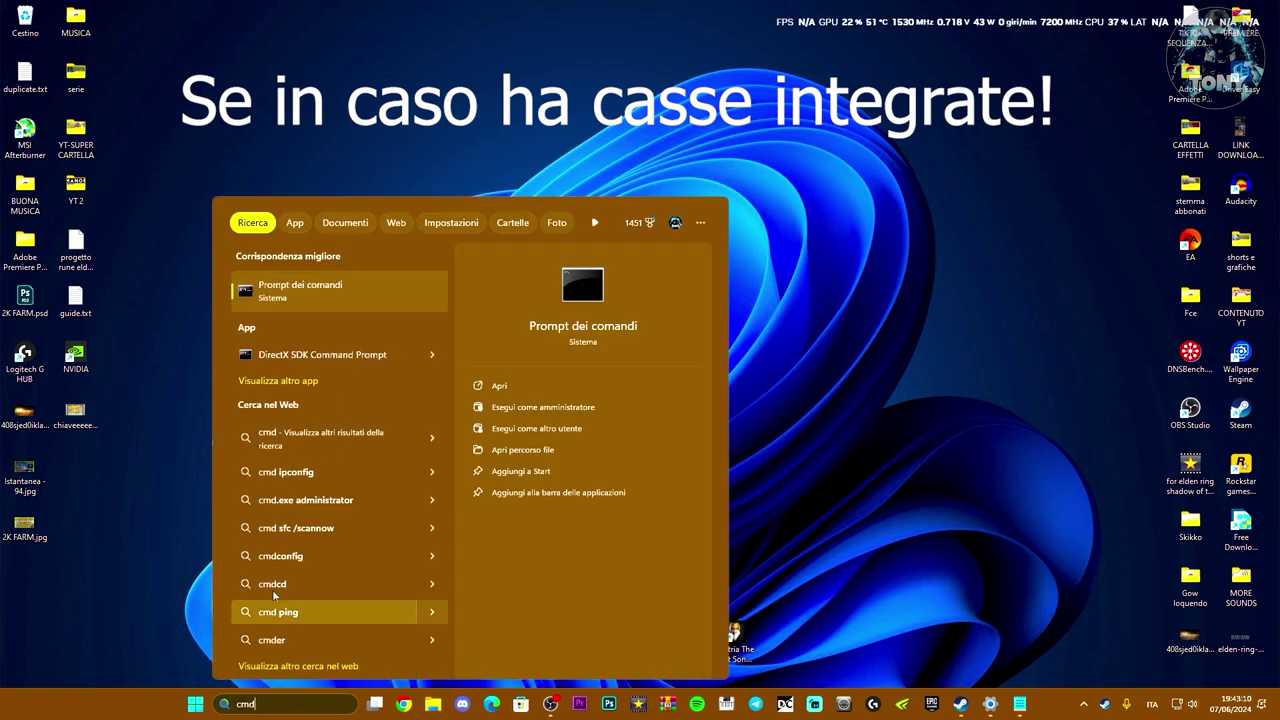
{"action": "right_click", "coordinate": [310, 298]}
{"action": "left_click", "coordinate": [340, 309]}
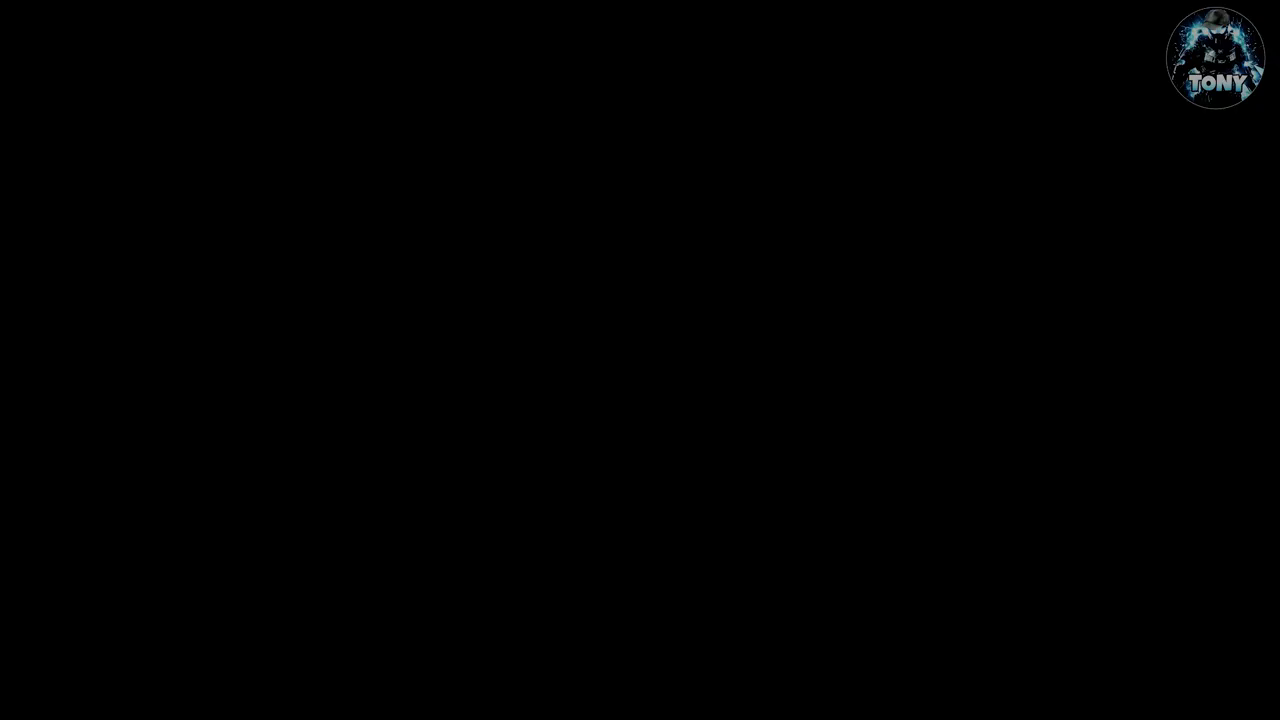
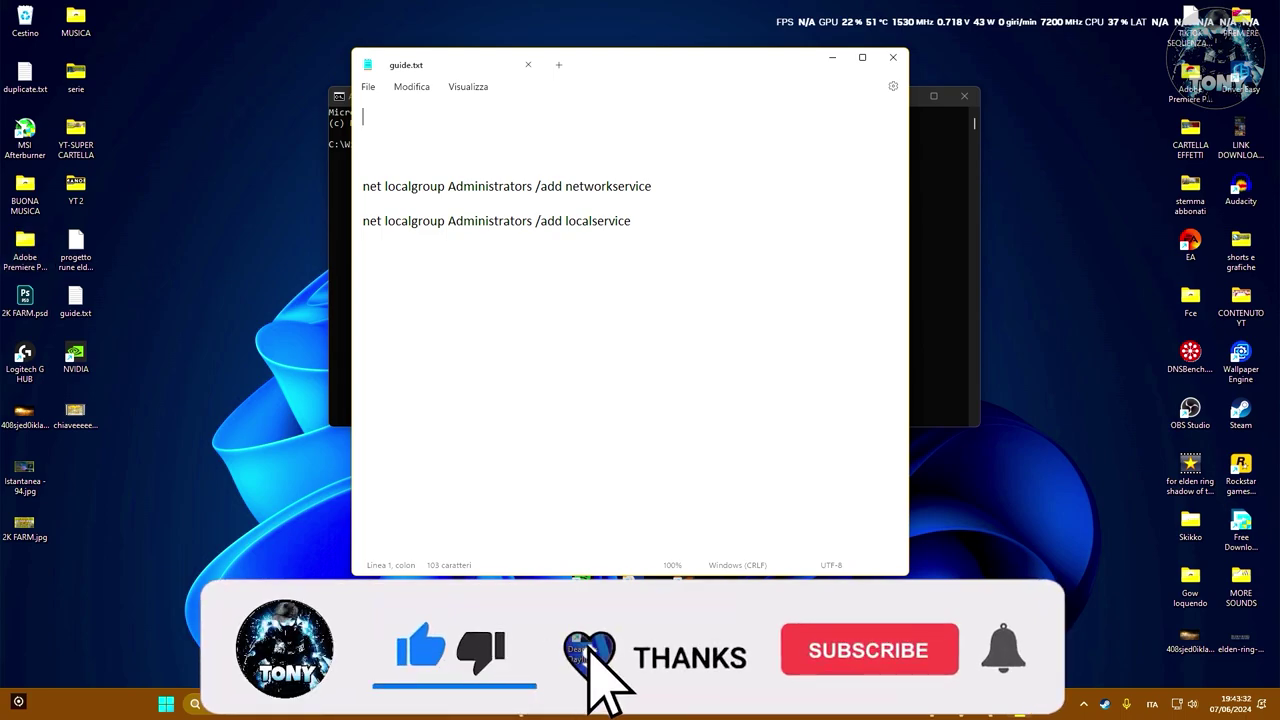
Step: Copy "net localgroup Administrators /add networkservice" from guide.txt and bring the administrator Prompt dei comandi window to the front
{"action": "left_click_drag", "start_coordinate": [363, 186], "coordinate": [651, 189]}
{"action": "right_click", "coordinate": [648, 195]}
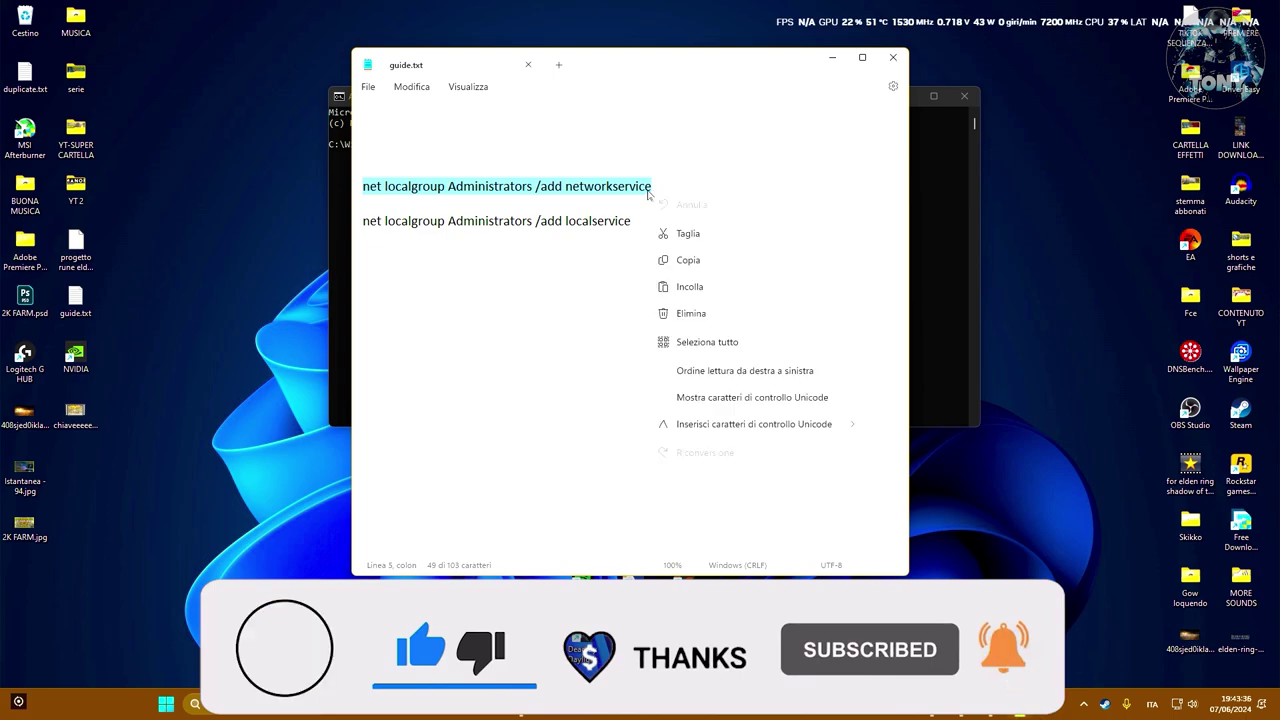
{"action": "left_click", "coordinate": [682, 262]}
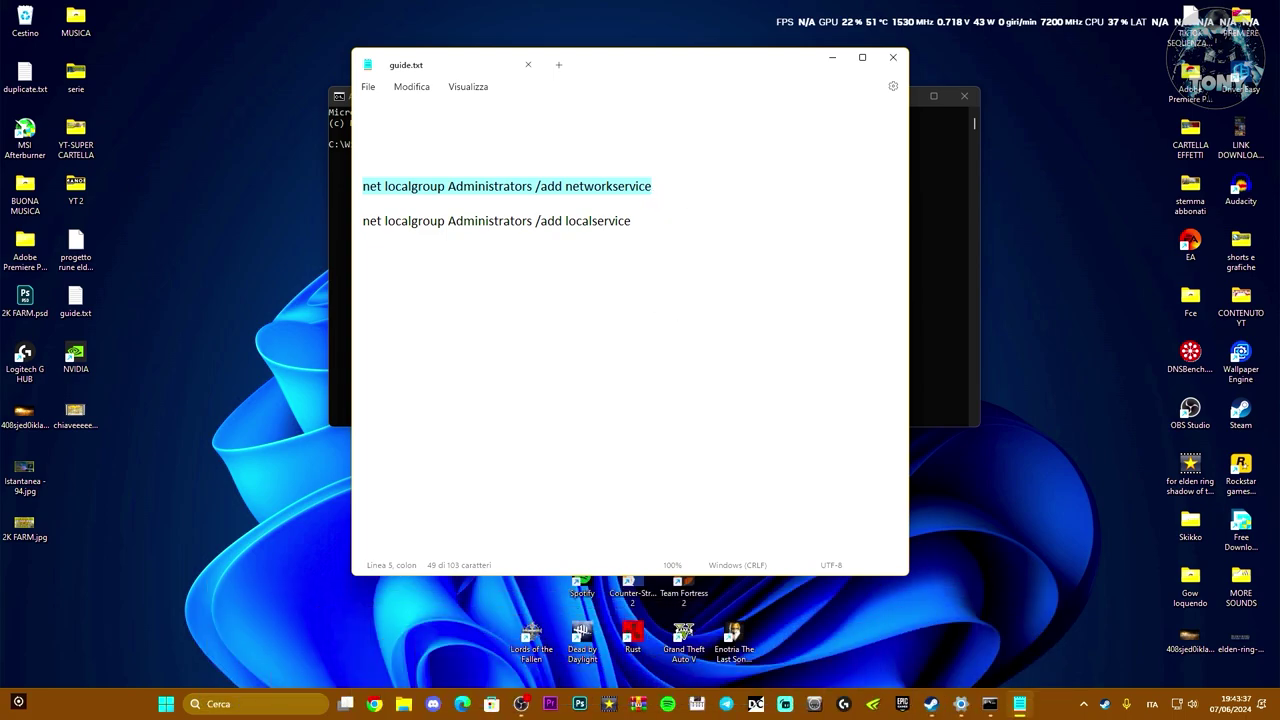
{"action": "left_click", "coordinate": [915, 97]}
{"action": "left_click", "coordinate": [990, 704]}
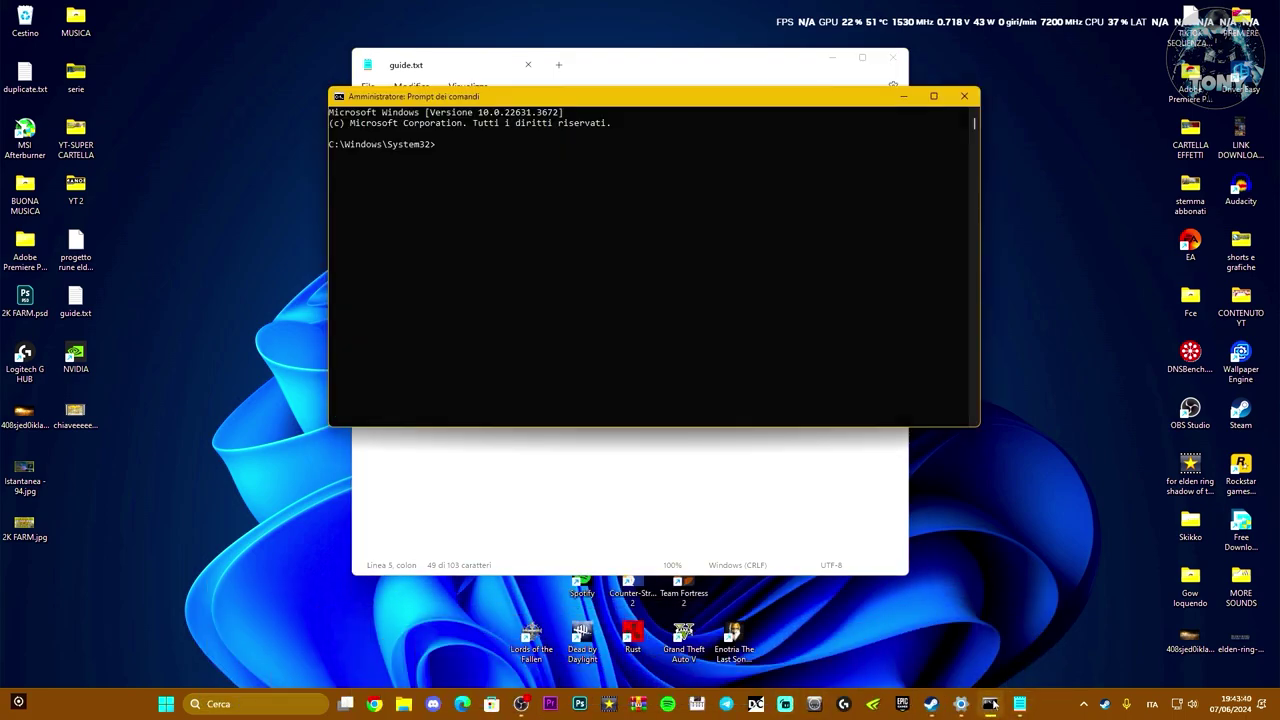
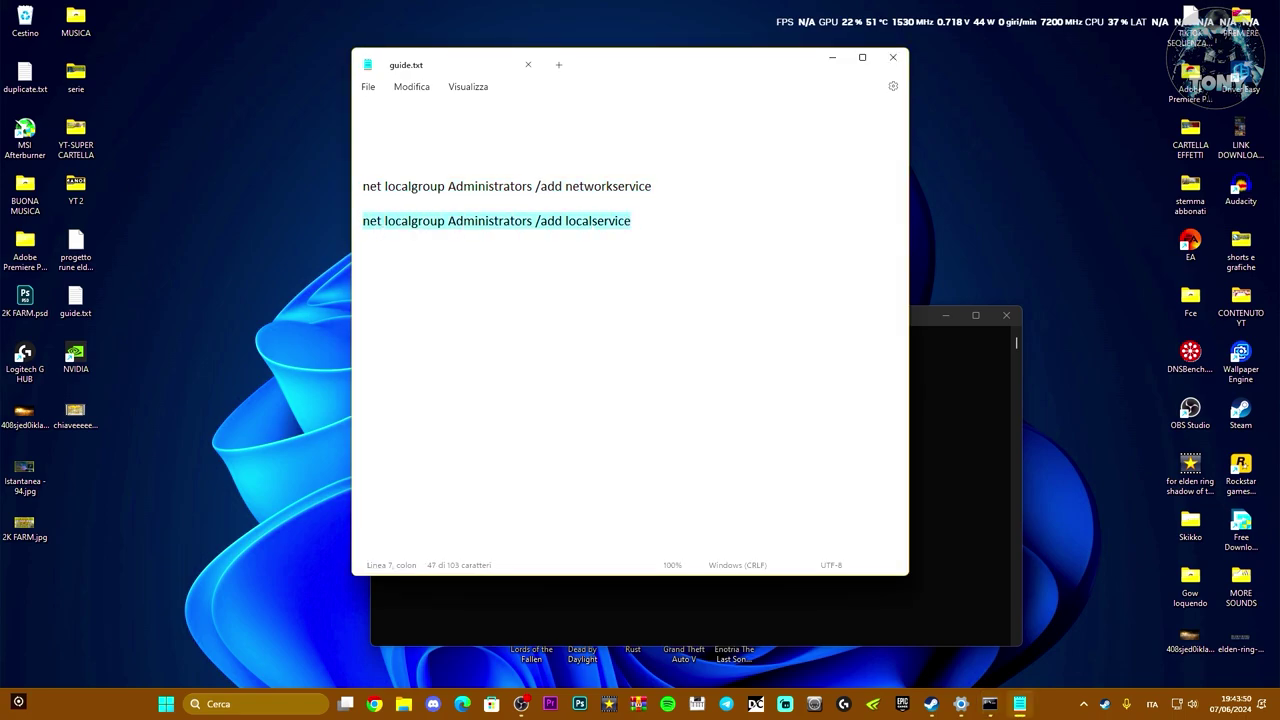
Step: Run "net localgroup Administrators /add localservice" in the administrator Prompt dei comandi, and close the prompt and guide.txt
{"action": "left_click", "coordinate": [919, 319]}
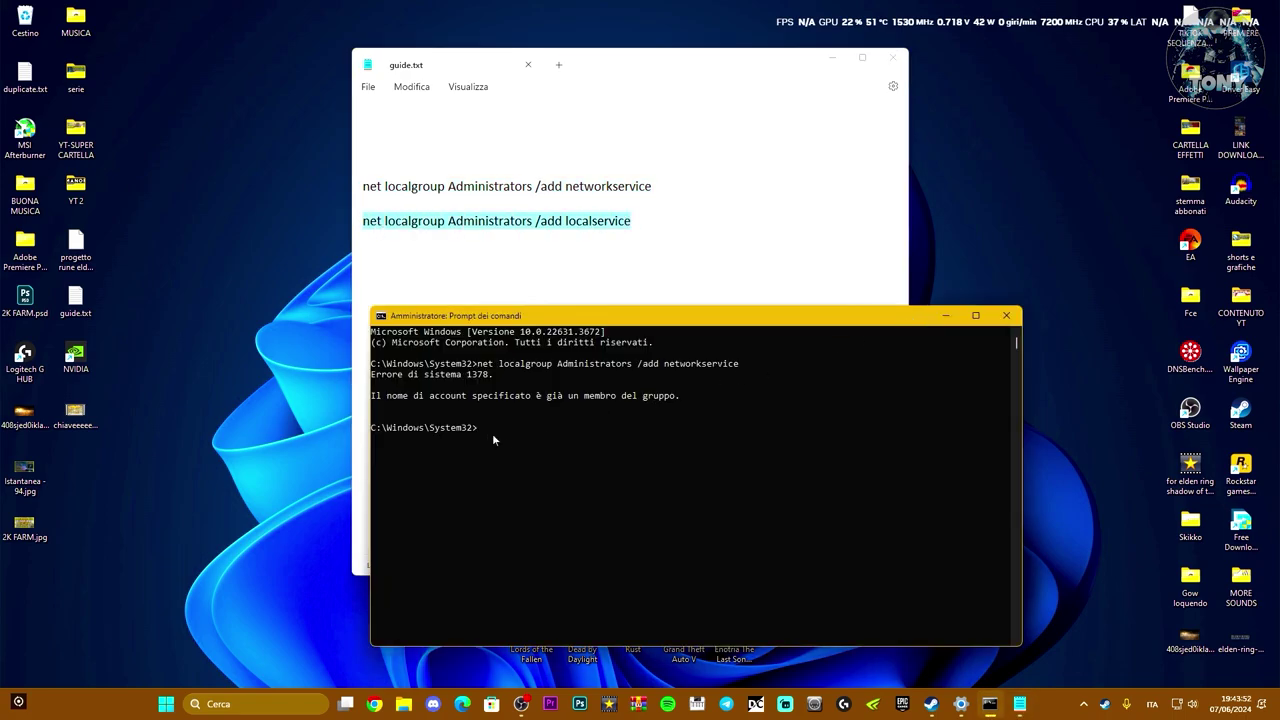
{"action": "type", "text": "net localgroup Administrators /add localservice"}
{"action": "key", "text": "Return"}
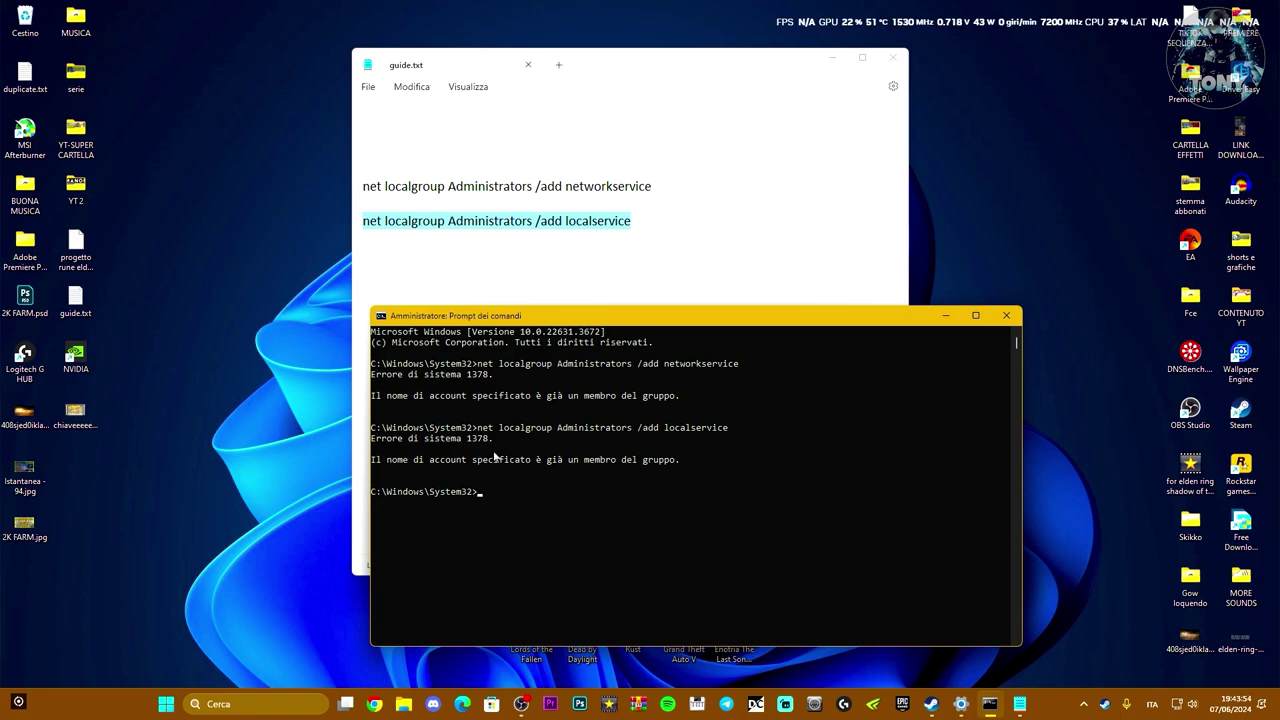
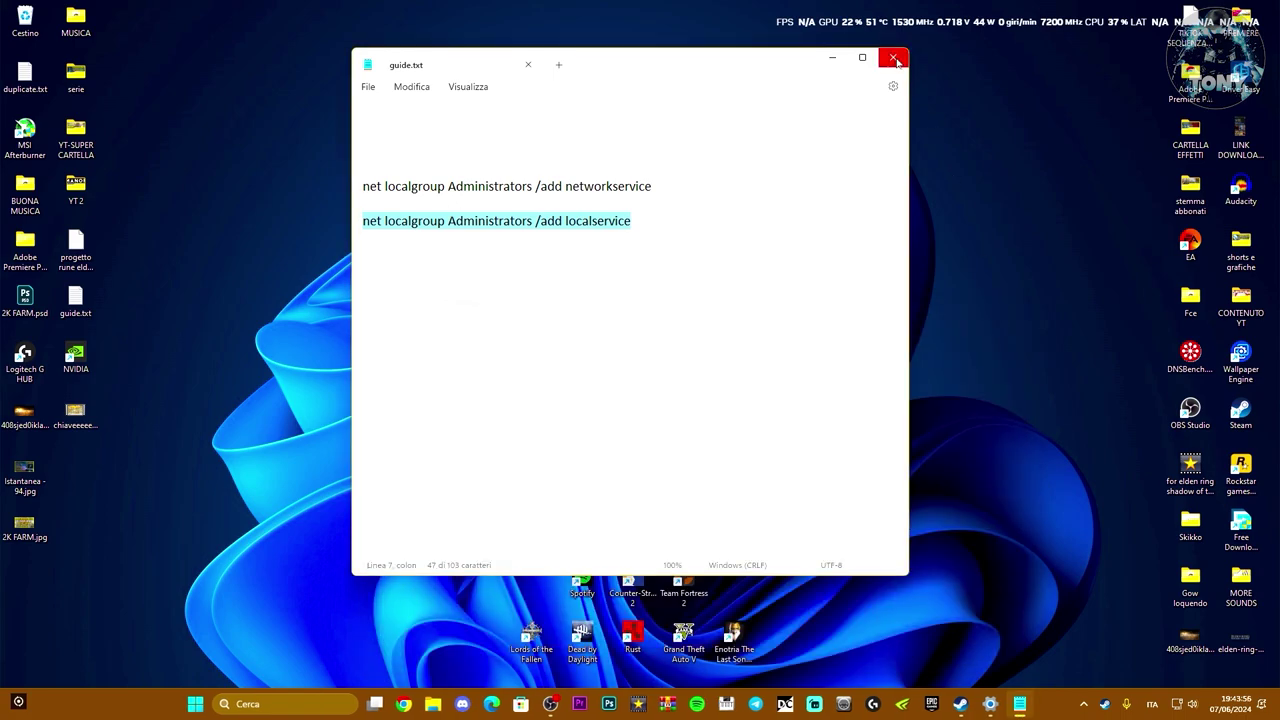
{"action": "left_click", "coordinate": [893, 58]}
Step: Open Gestione dispositivi at the middle of the desktop and expand the Controller audio, video e giochi category
{"action": "left_click", "coordinate": [300, 703]}
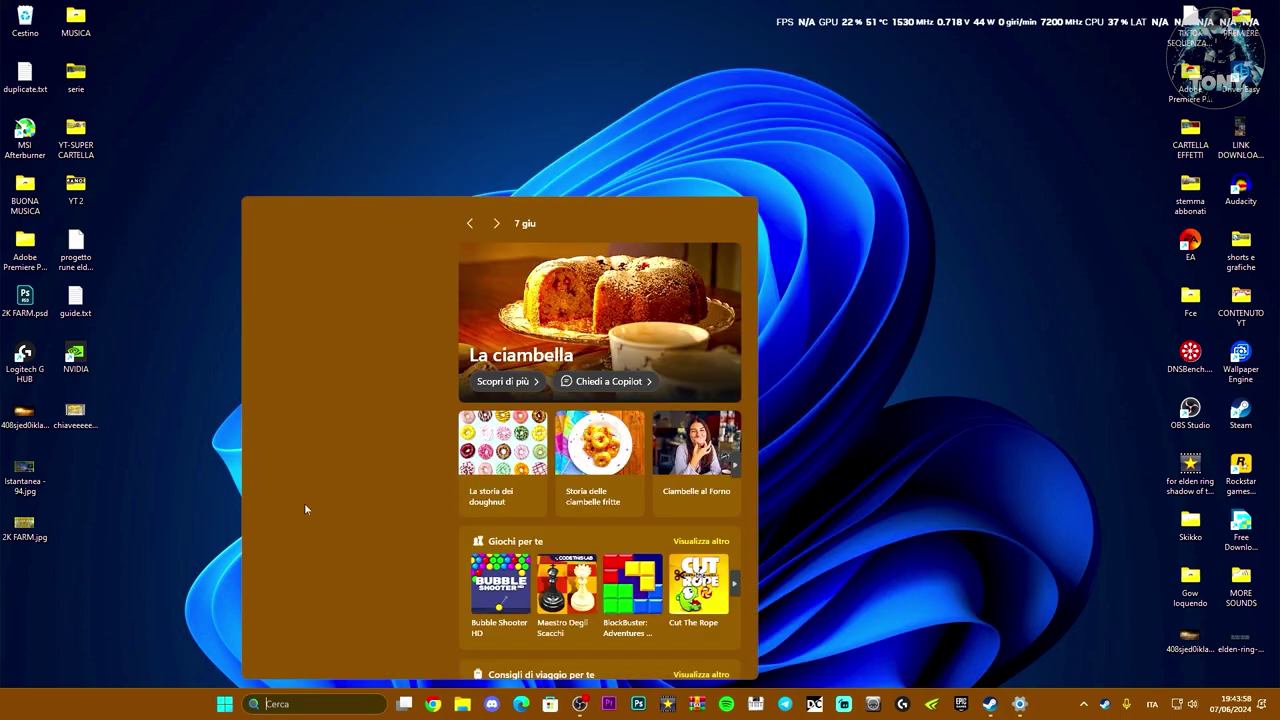
{"action": "left_click", "coordinate": [310, 255]}
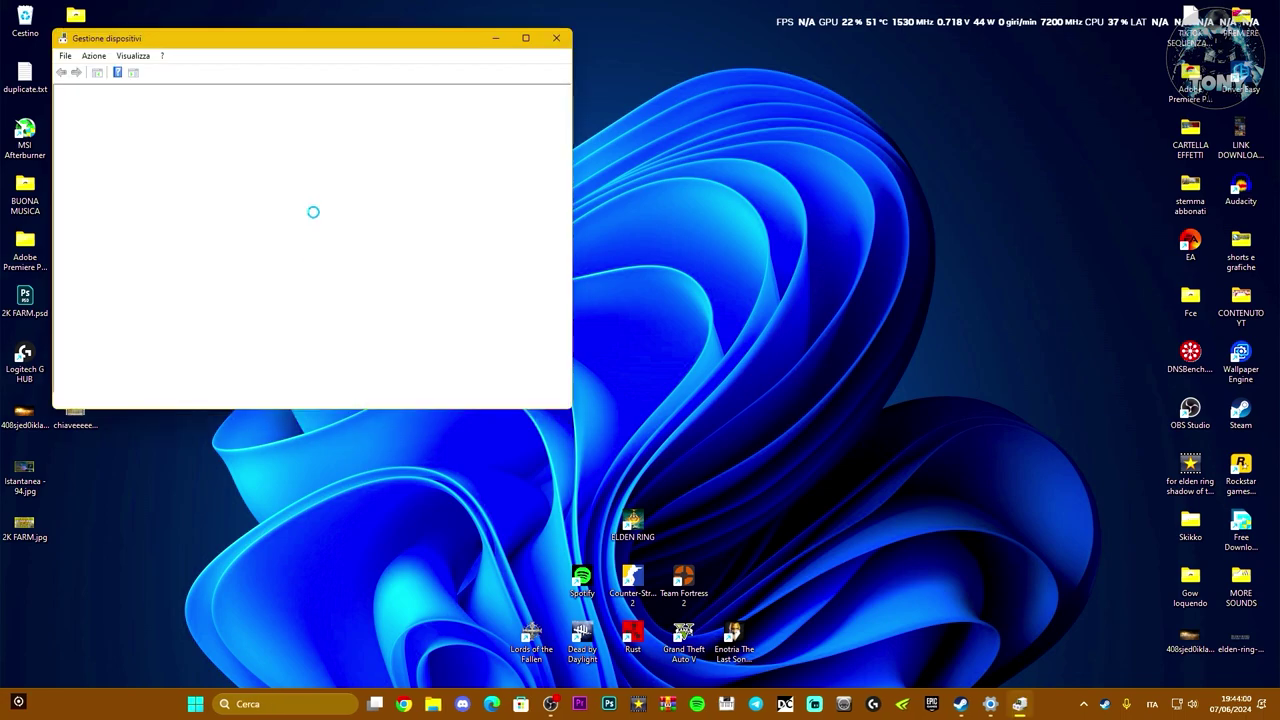
{"action": "left_click_drag", "start_coordinate": [311, 38], "coordinate": [652, 104]}
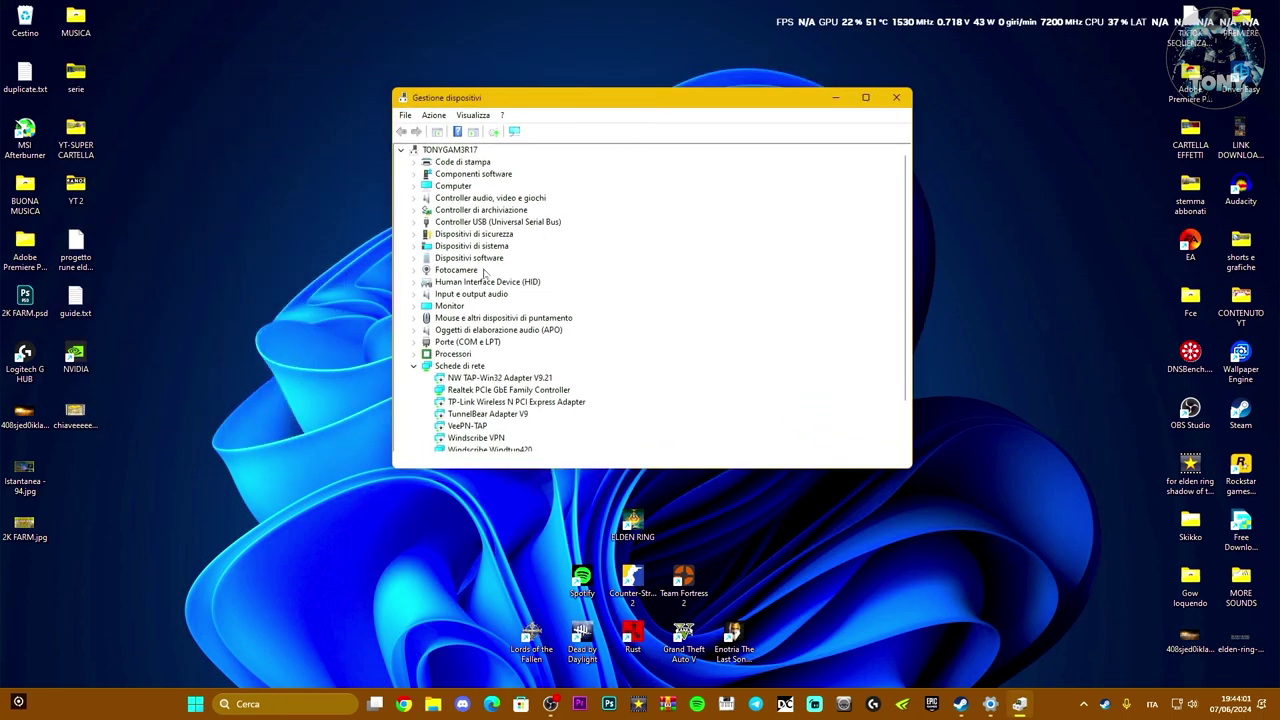
{"action": "left_click", "coordinate": [415, 295]}
{"action": "left_click", "coordinate": [415, 295]}
{"action": "left_click", "coordinate": [414, 198]}
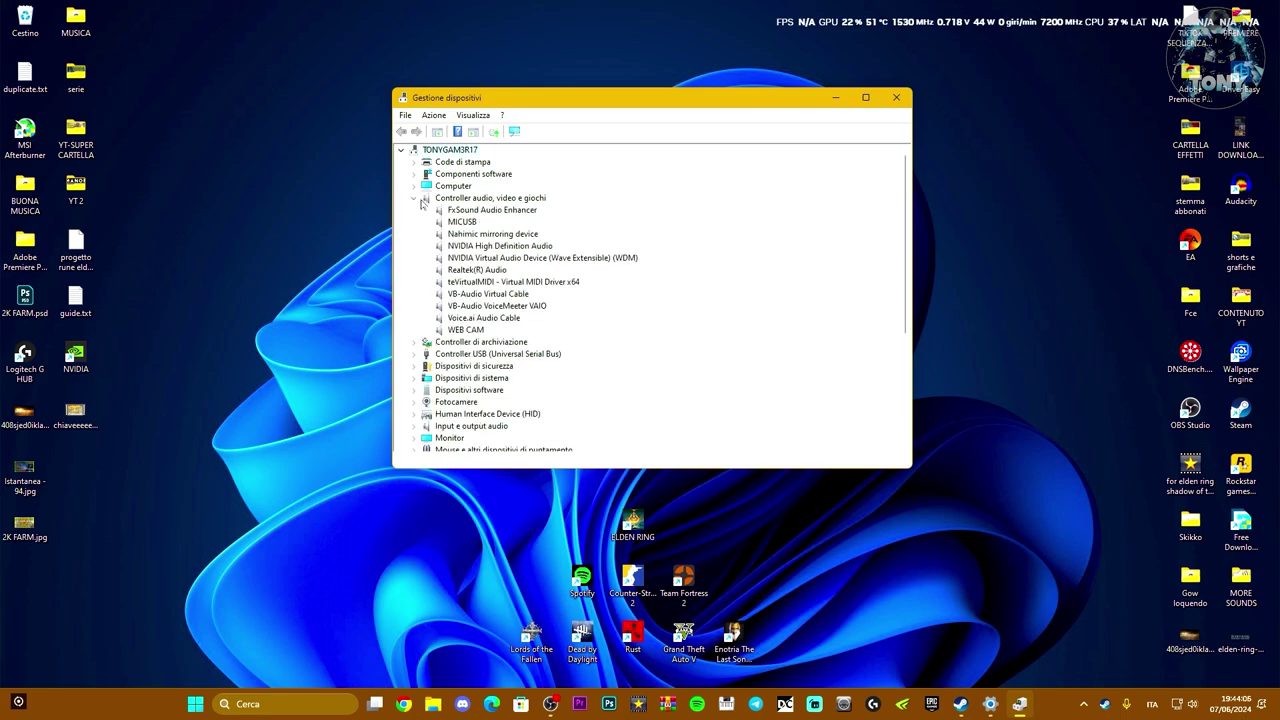
Step: Inspect the uninstall option for the Realtek(R) Audio device and the system restart option without choosing either
{"action": "right_click", "coordinate": [458, 271]}
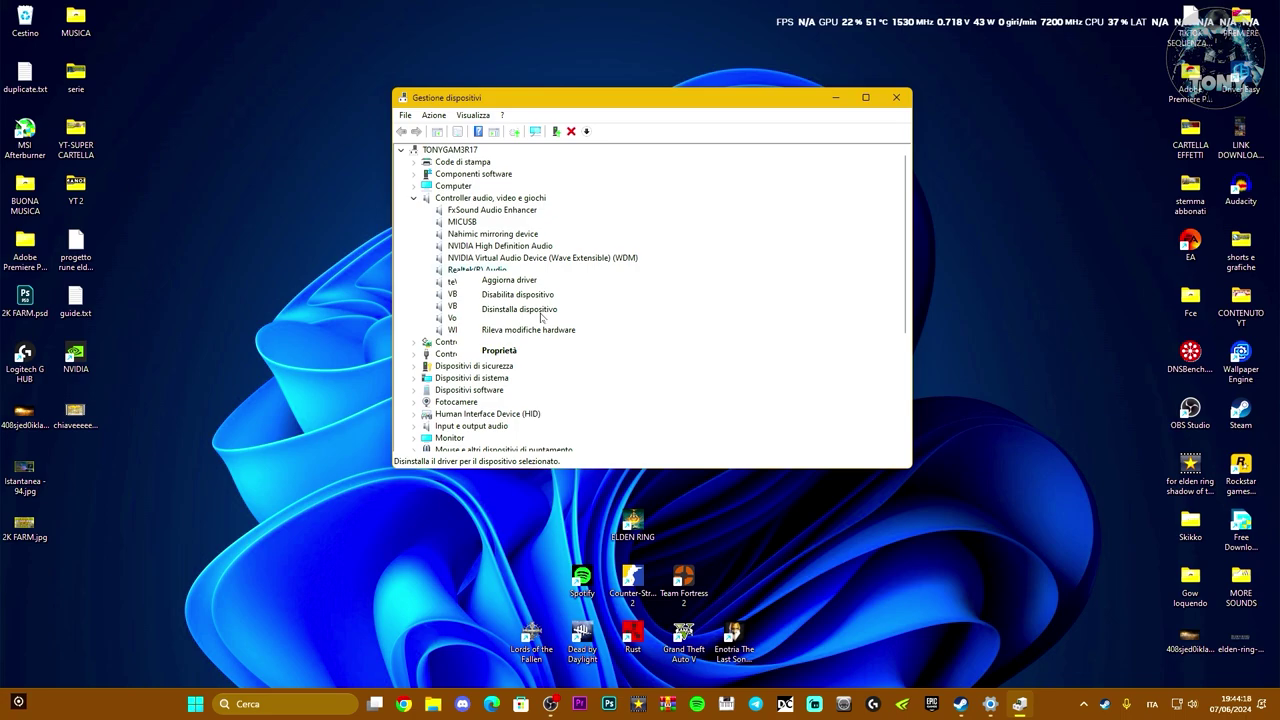
{"action": "left_click", "coordinate": [195, 703]}
{"action": "left_click", "coordinate": [801, 657]}
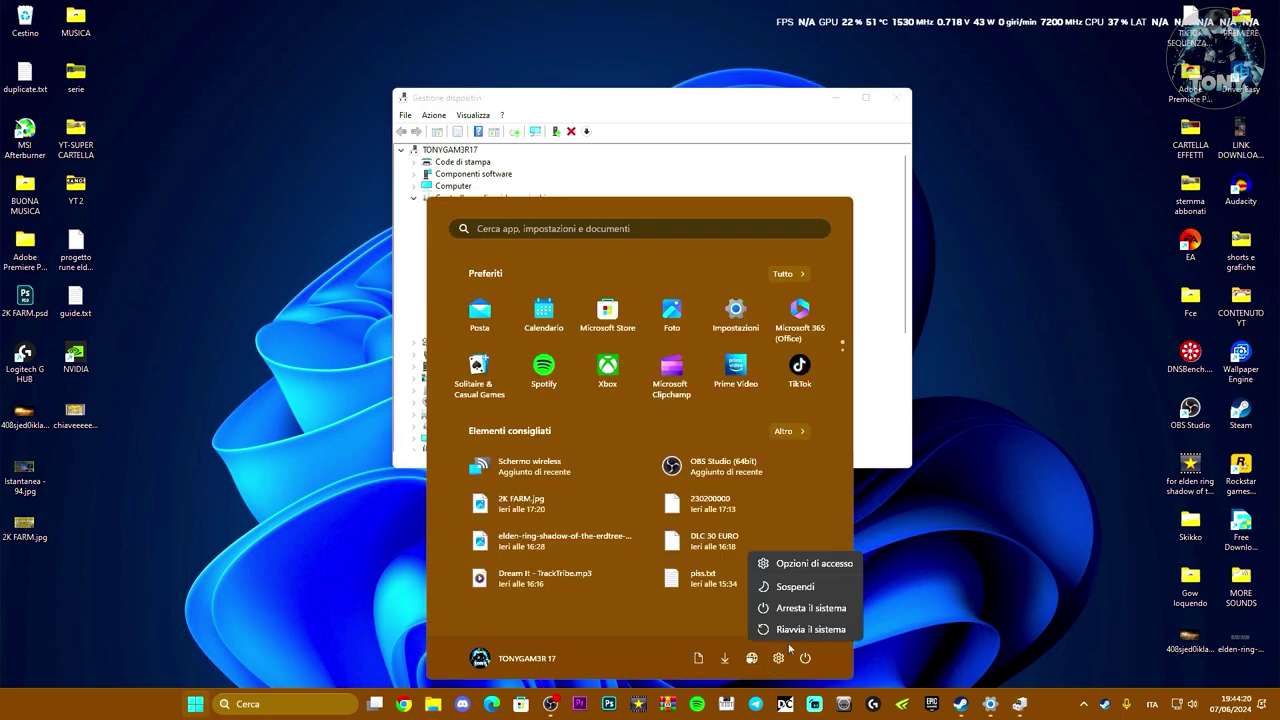
{"action": "left_click", "coordinate": [664, 103]}
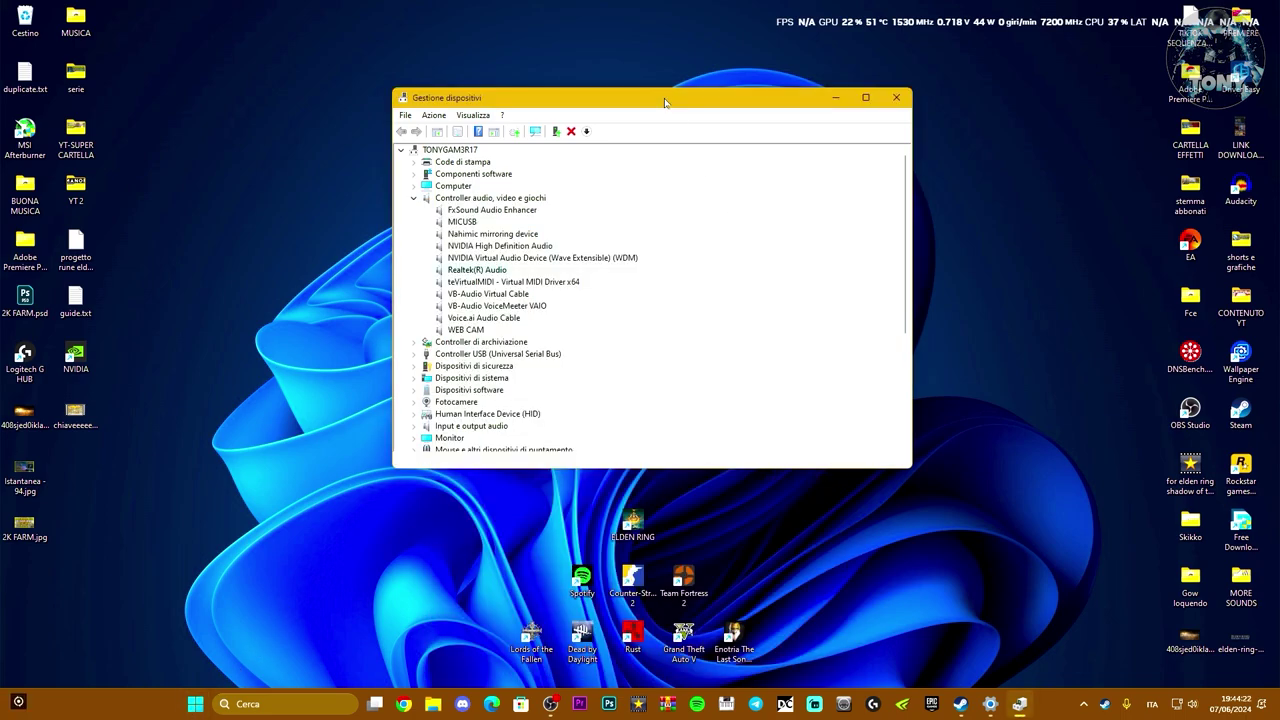
Step: Inspect the driver update option for Realtek(R) Audio without choosing it, and close Gestione dispositivi
{"action": "right_click", "coordinate": [449, 277]}
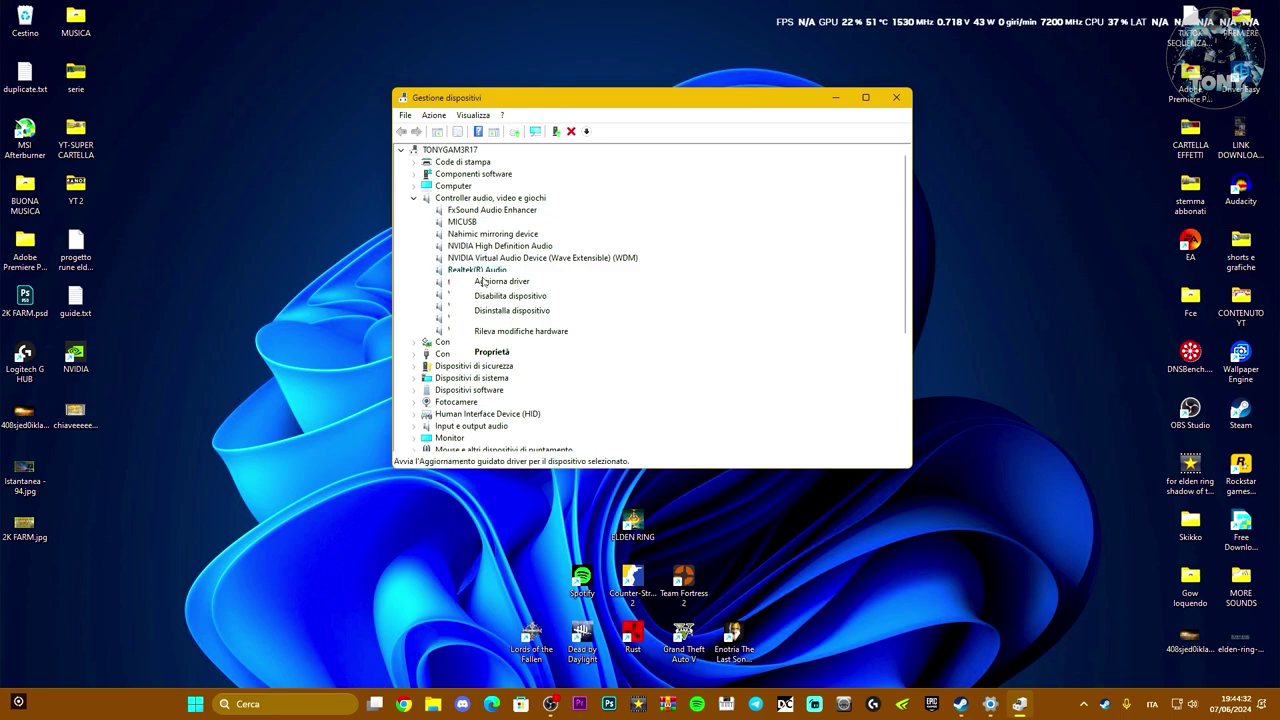
{"action": "left_click", "coordinate": [410, 261]}
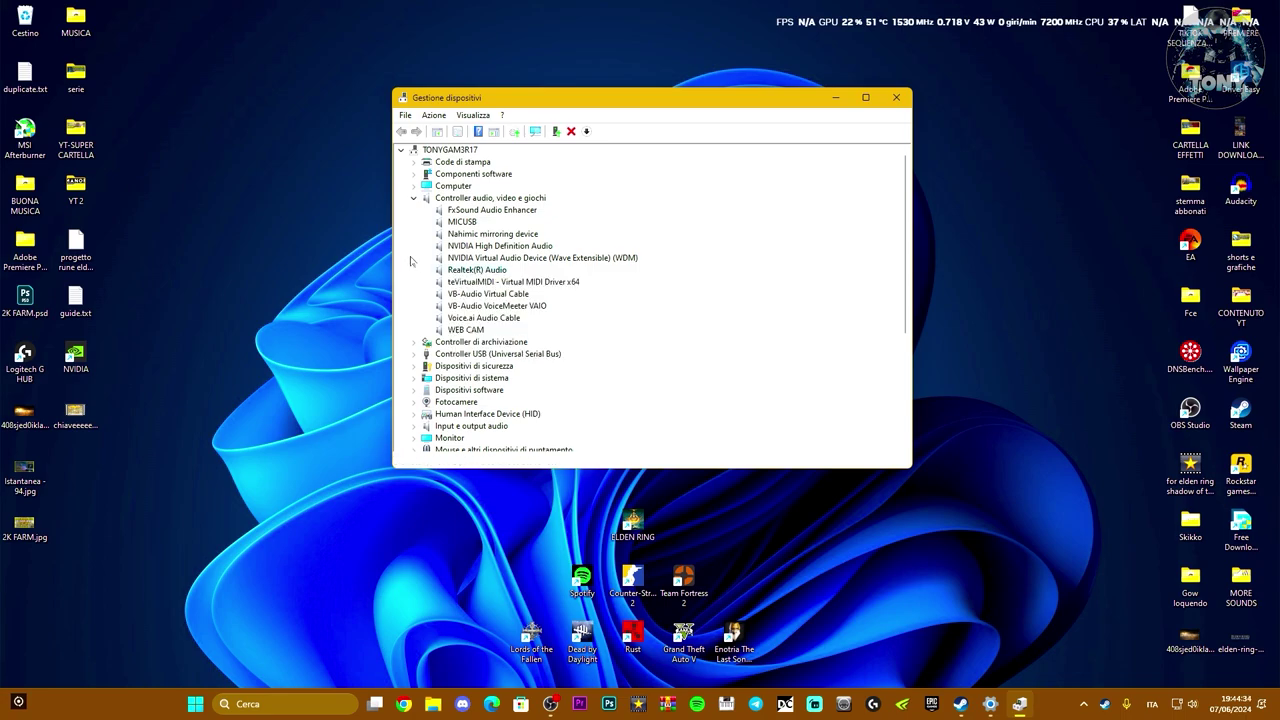
{"action": "left_click_drag", "start_coordinate": [614, 104], "coordinate": [574, 108]}
{"action": "left_click", "coordinate": [856, 101]}
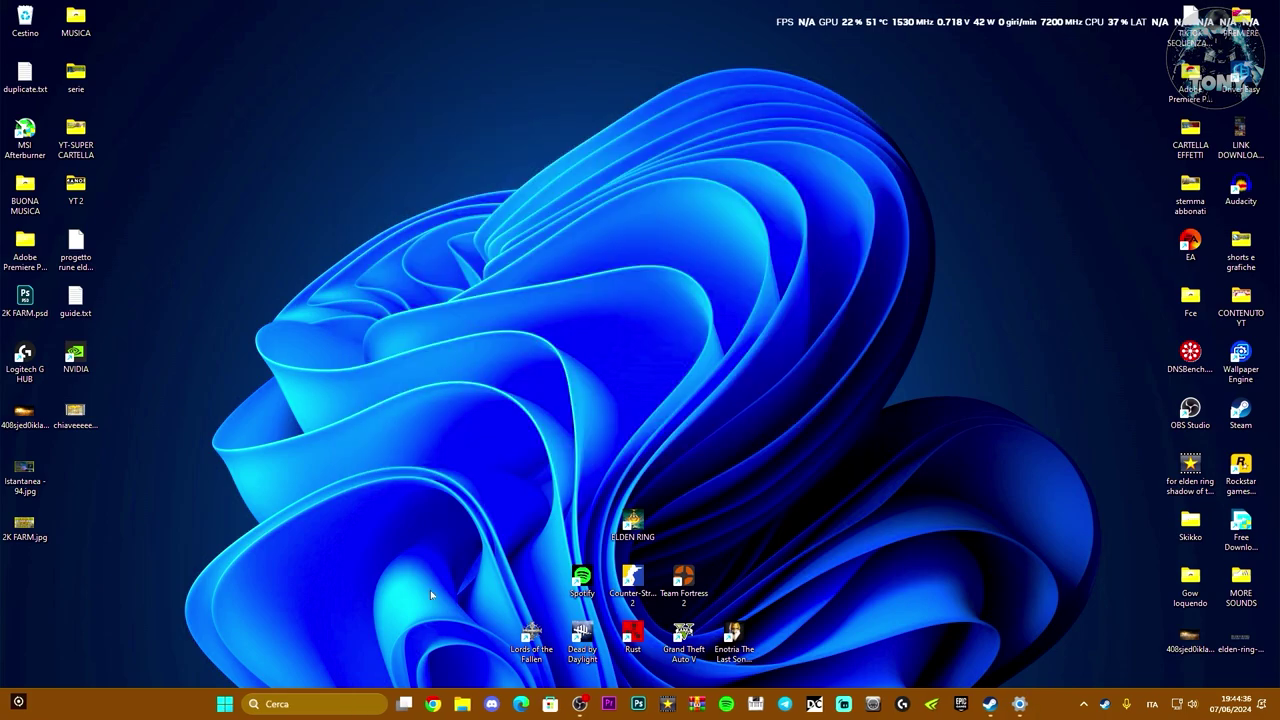
Step: Search Windows for "servizi", open Servizi, and open the properties of the Plug and Play service
{"action": "left_click", "coordinate": [313, 704]}
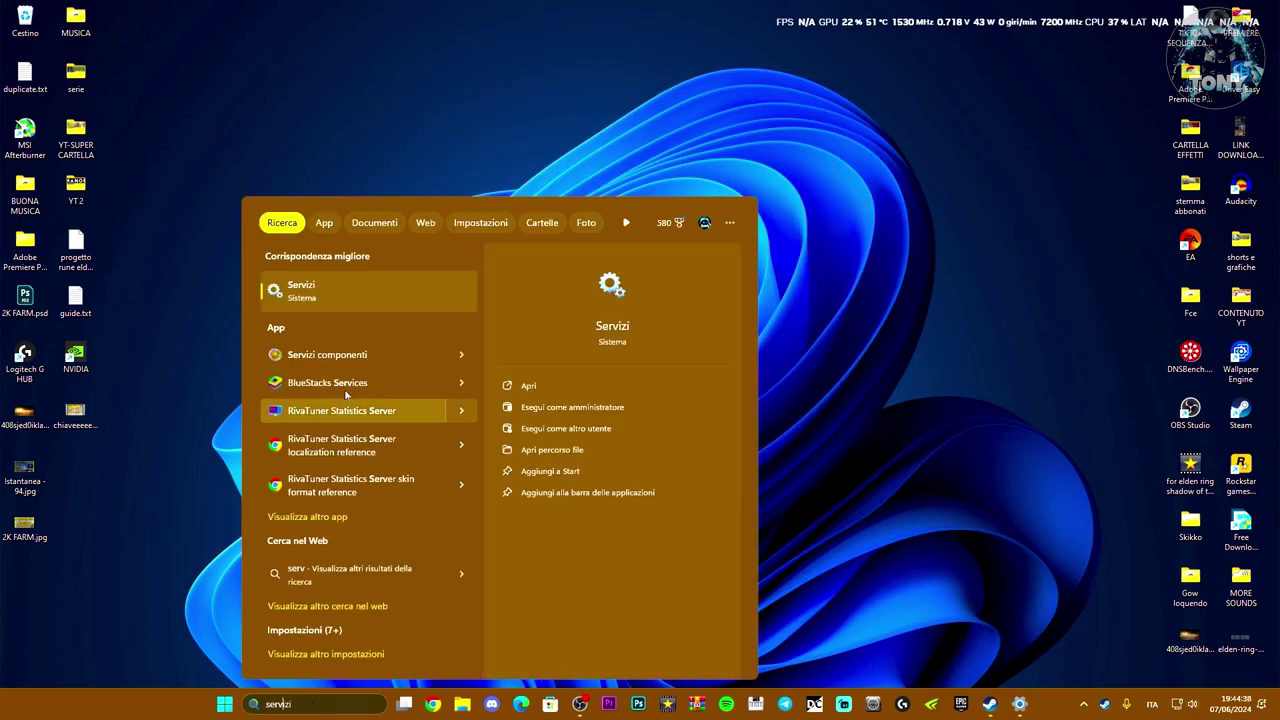
{"action": "left_click", "coordinate": [339, 299]}
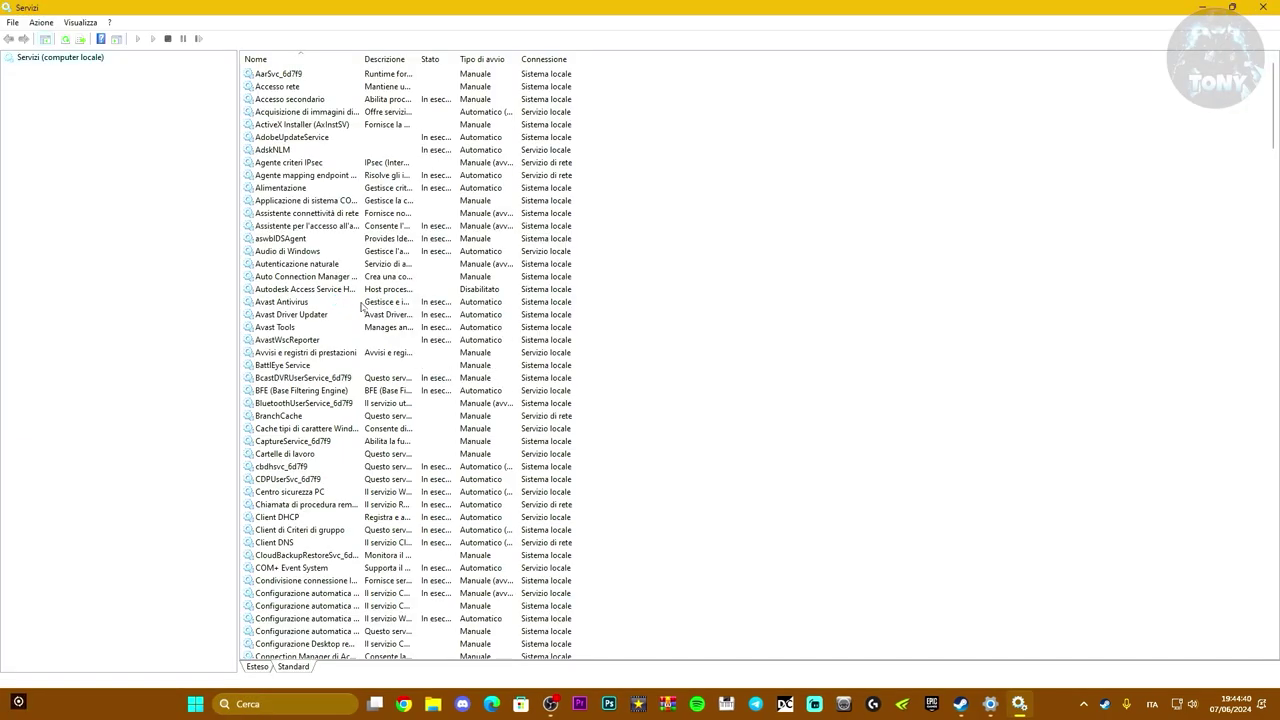
{"action": "scroll", "coordinate": [512, 400], "scroll_direction": "down", "scroll_amount": 20}
{"action": "scroll", "coordinate": [512, 400], "scroll_direction": "down", "scroll_amount": 20}
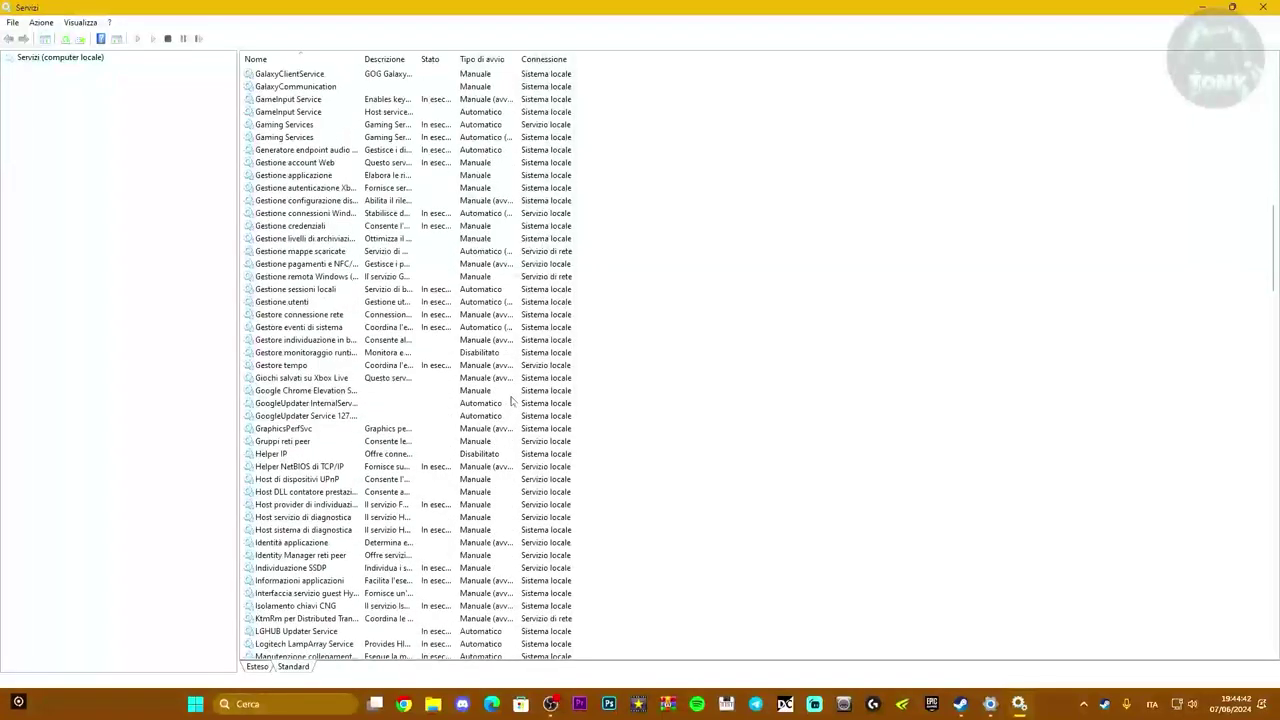
{"action": "scroll", "coordinate": [512, 400], "scroll_direction": "down", "scroll_amount": 1}
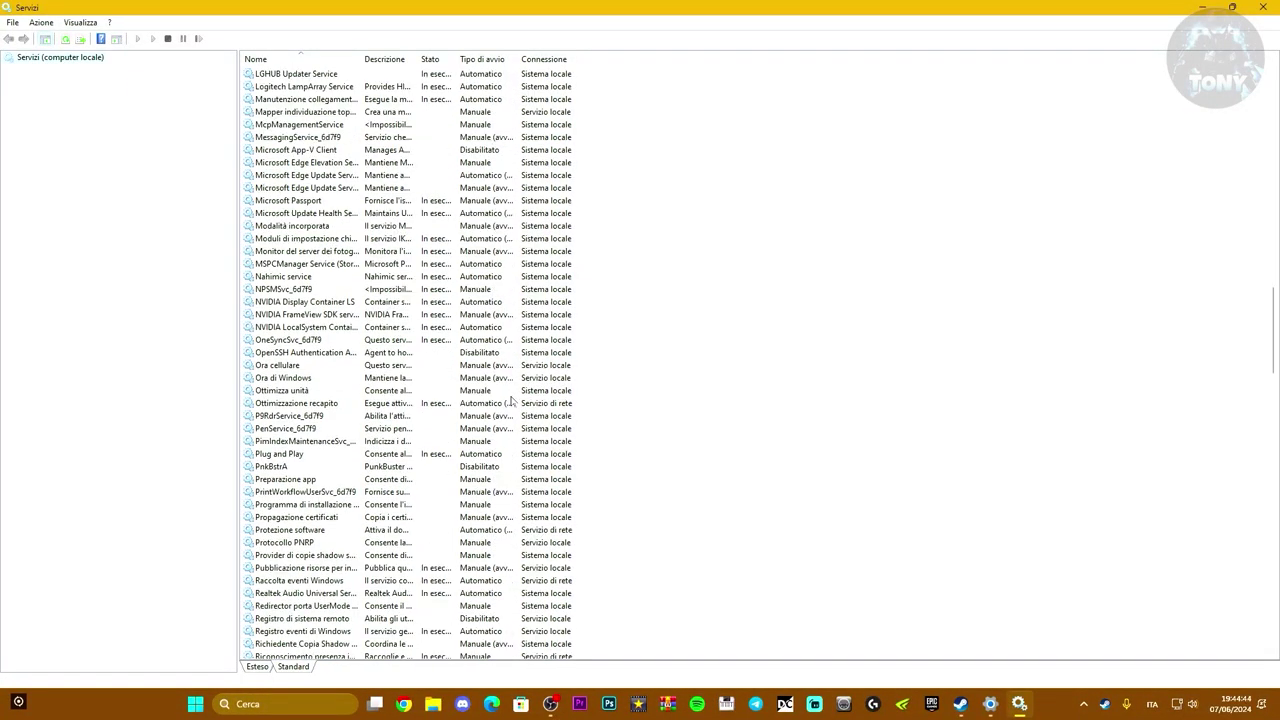
{"action": "left_click", "coordinate": [308, 455]}
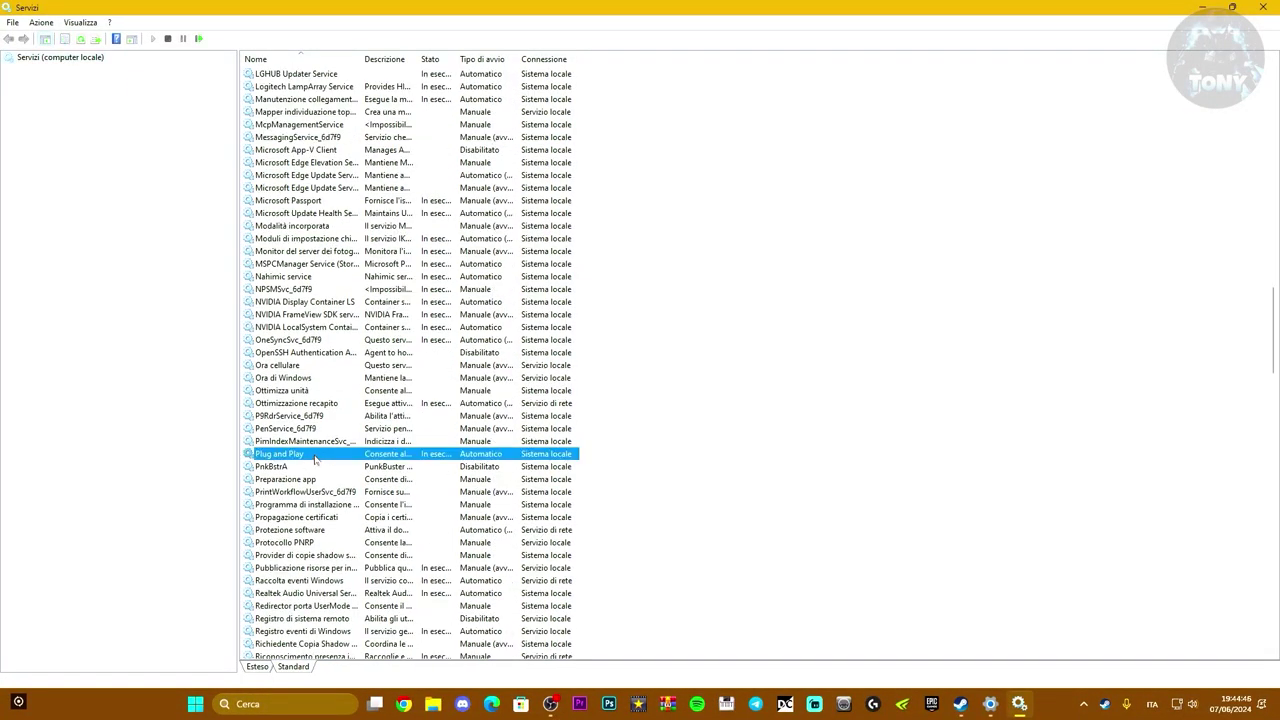
{"action": "double_click", "coordinate": [337, 459]}
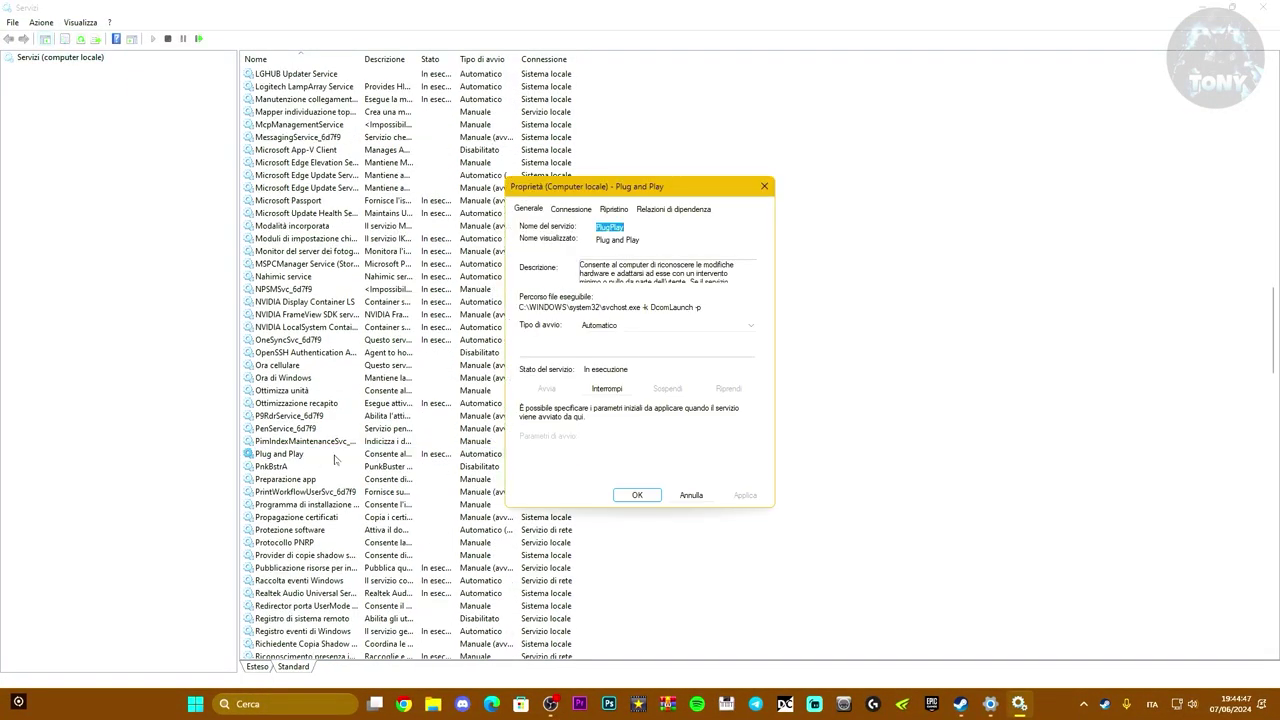
Step: Check the startup type choices of the Plug and Play service, keep Automatico, and accept the properties dialog
{"action": "left_click", "coordinate": [623, 333]}
{"action": "left_click", "coordinate": [623, 333]}
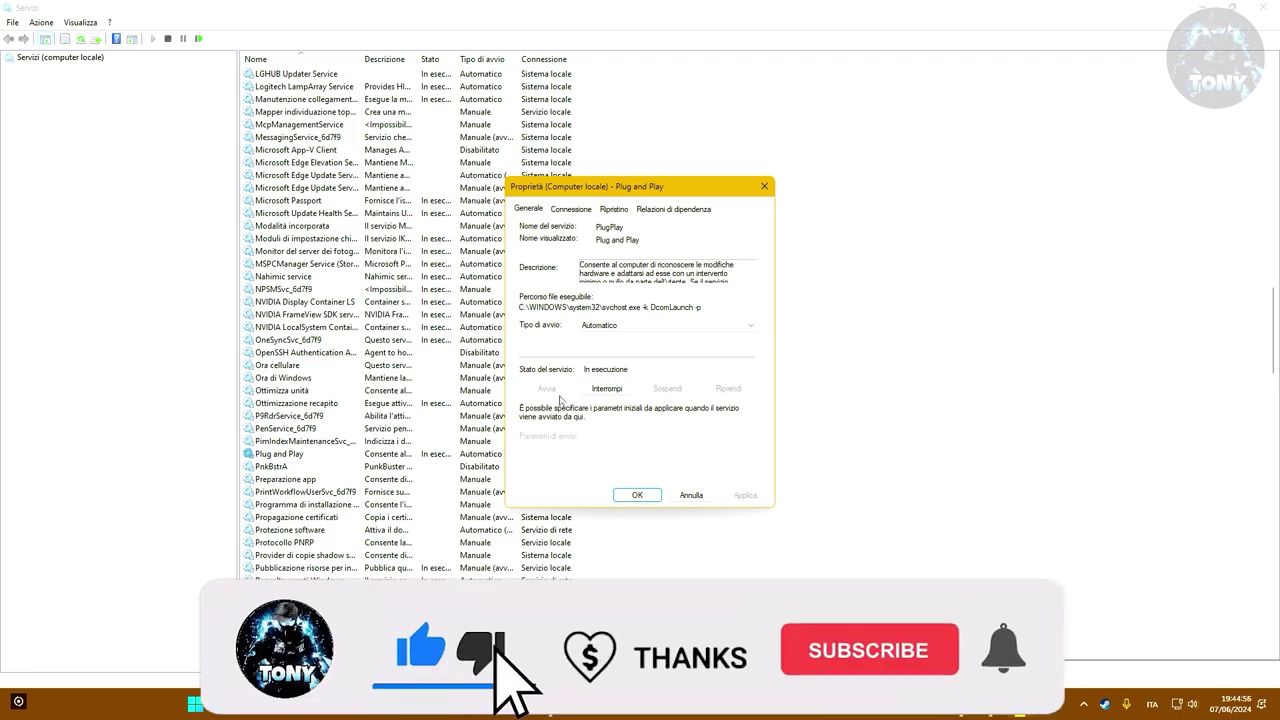
{"action": "left_click", "coordinate": [634, 500]}
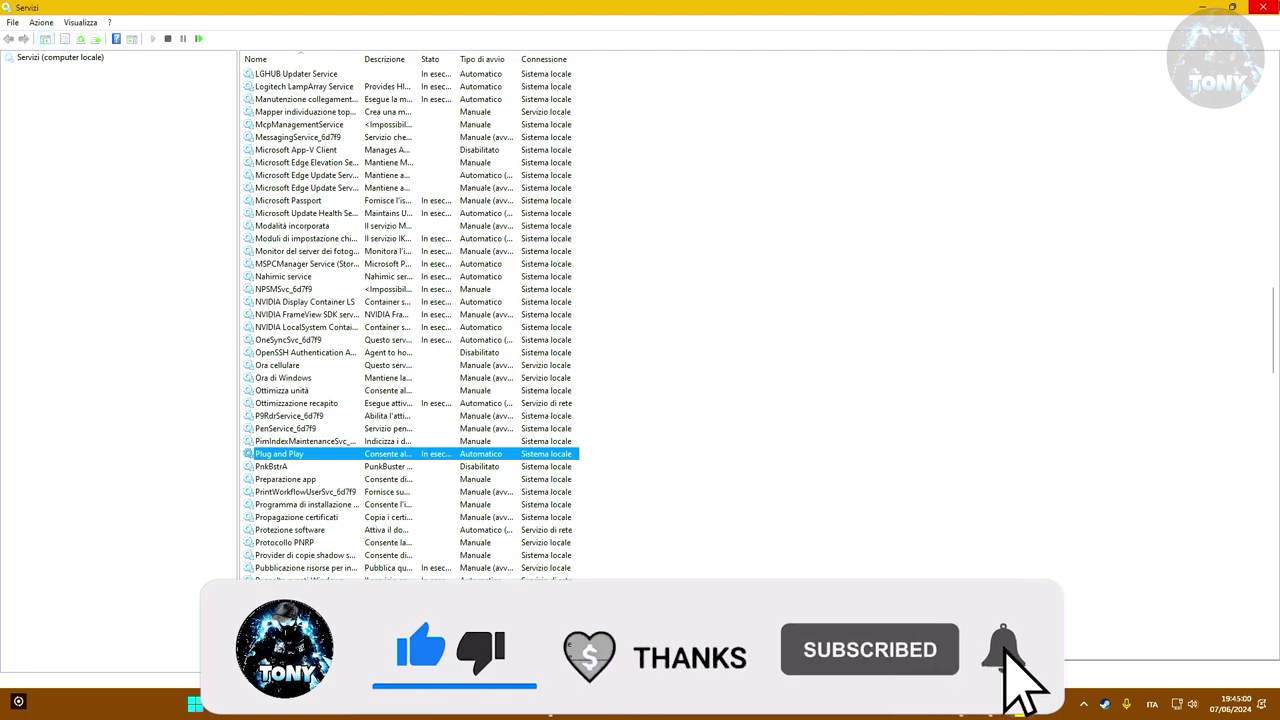